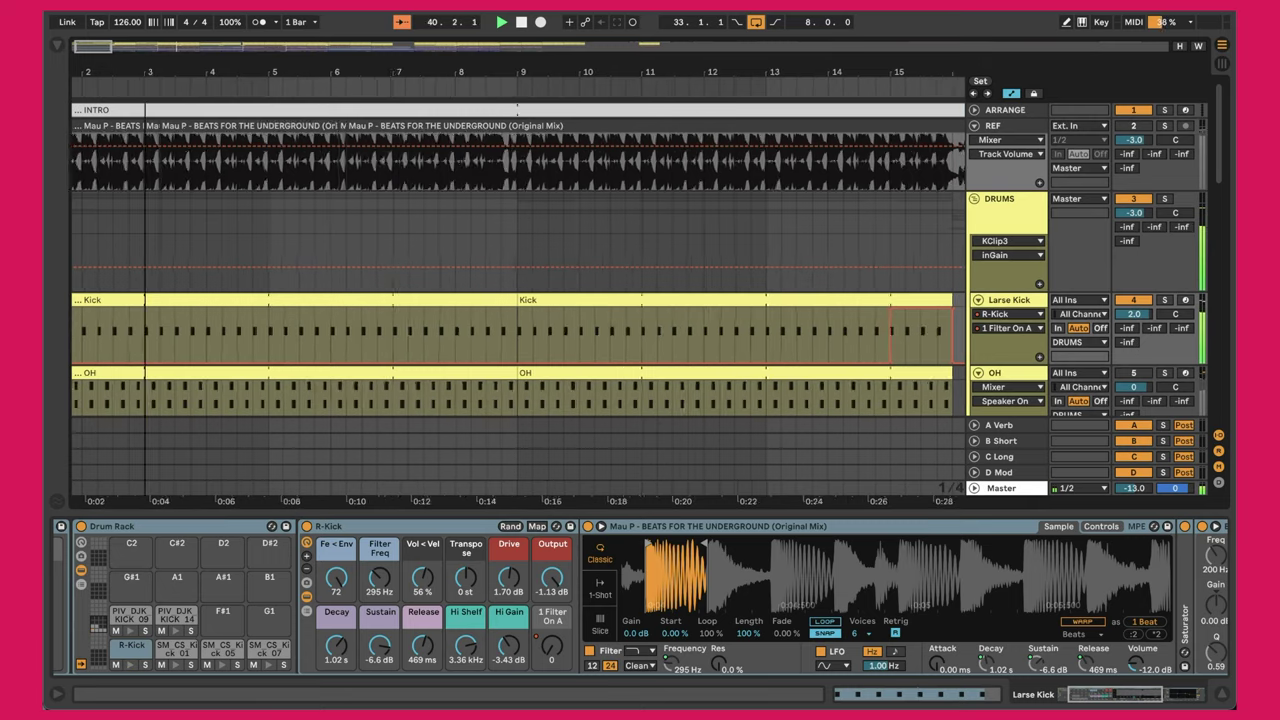
Inspect the one-beat reference clip at 3.1.1 on the REF track up close
{"action": "left_click", "coordinate": [218, 124]}
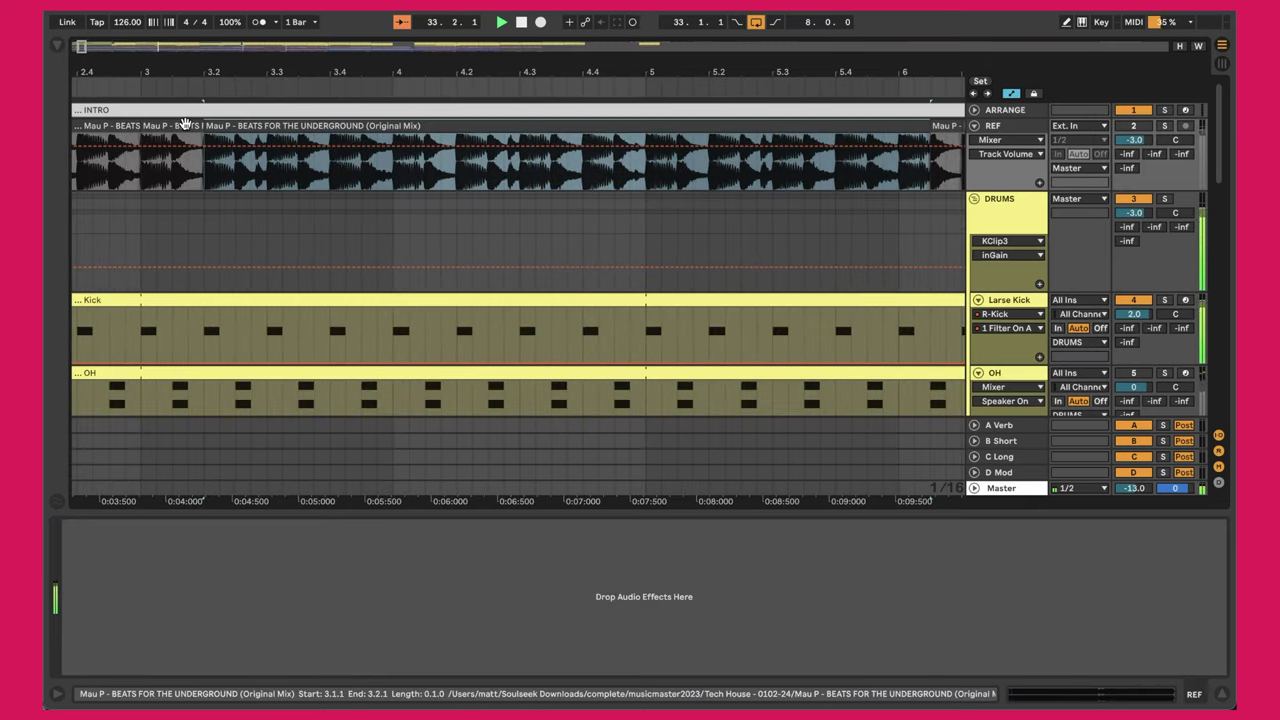
{"action": "left_click", "coordinate": [185, 122]}
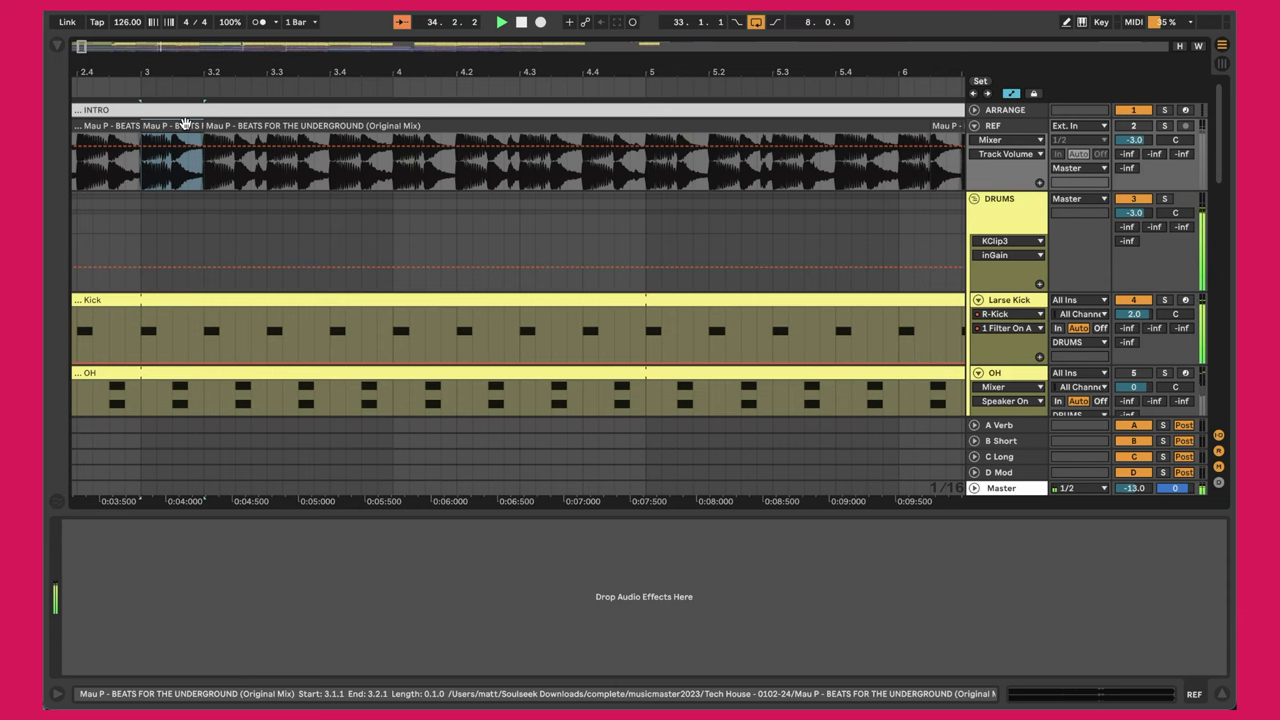
{"action": "left_click_drag", "start_coordinate": [163, 47], "coordinate": [174, 65]}
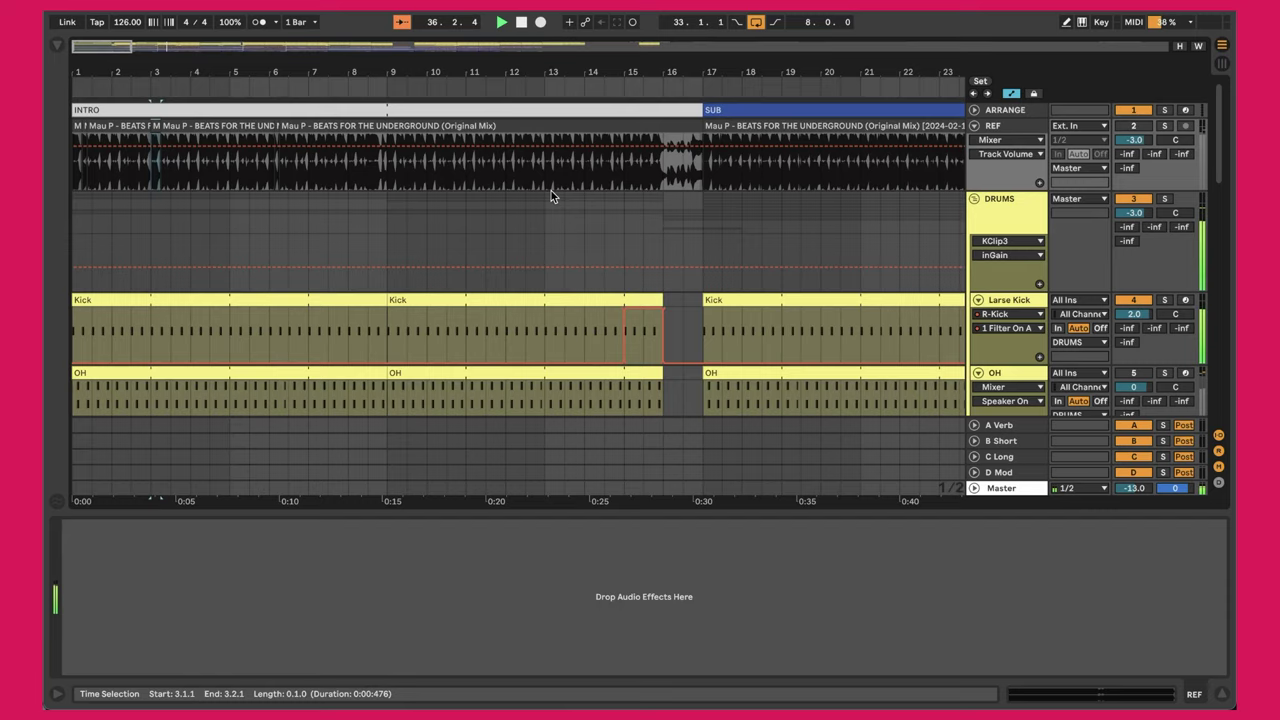
Look through the drum clips up to the Vox fade section at bar 33 and show the Larse Kick track's devices
{"action": "scroll", "coordinate": [551, 191], "scroll_direction": "right", "scroll_amount": 3}
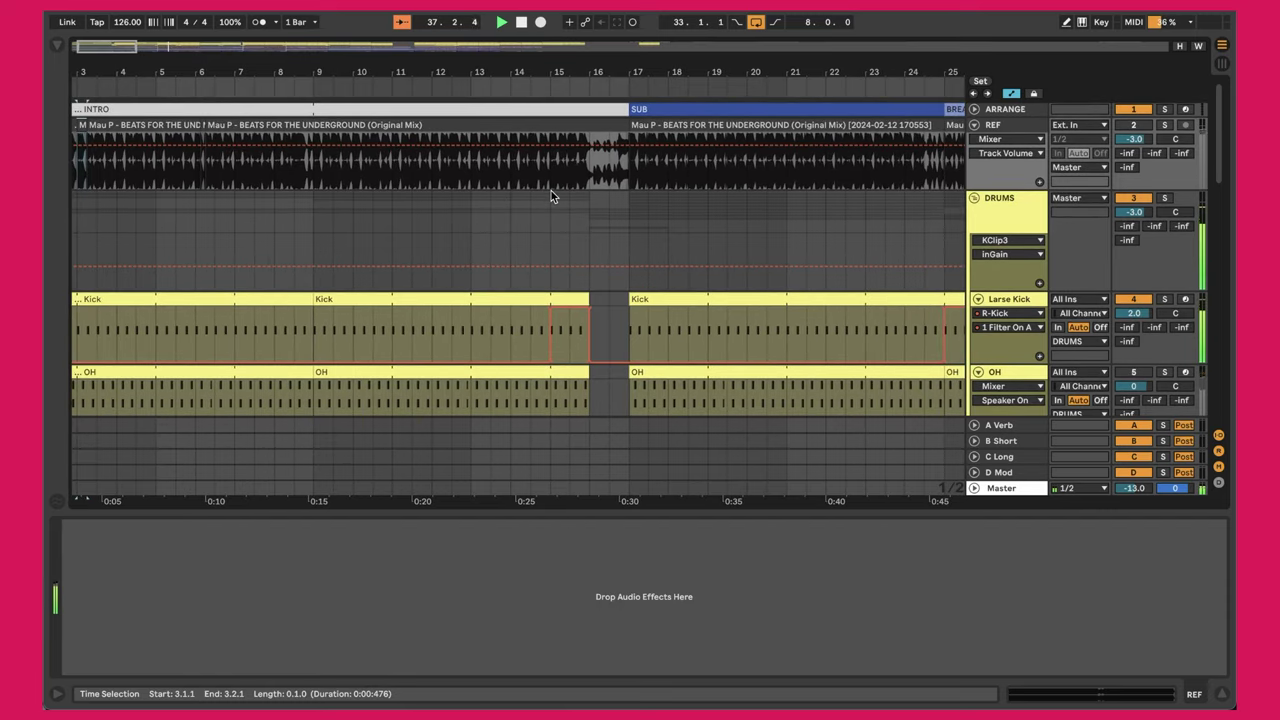
{"action": "scroll", "coordinate": [551, 192], "scroll_direction": "right", "scroll_amount": 5}
{"action": "scroll", "coordinate": [551, 192], "scroll_direction": "down", "scroll_amount": 2}
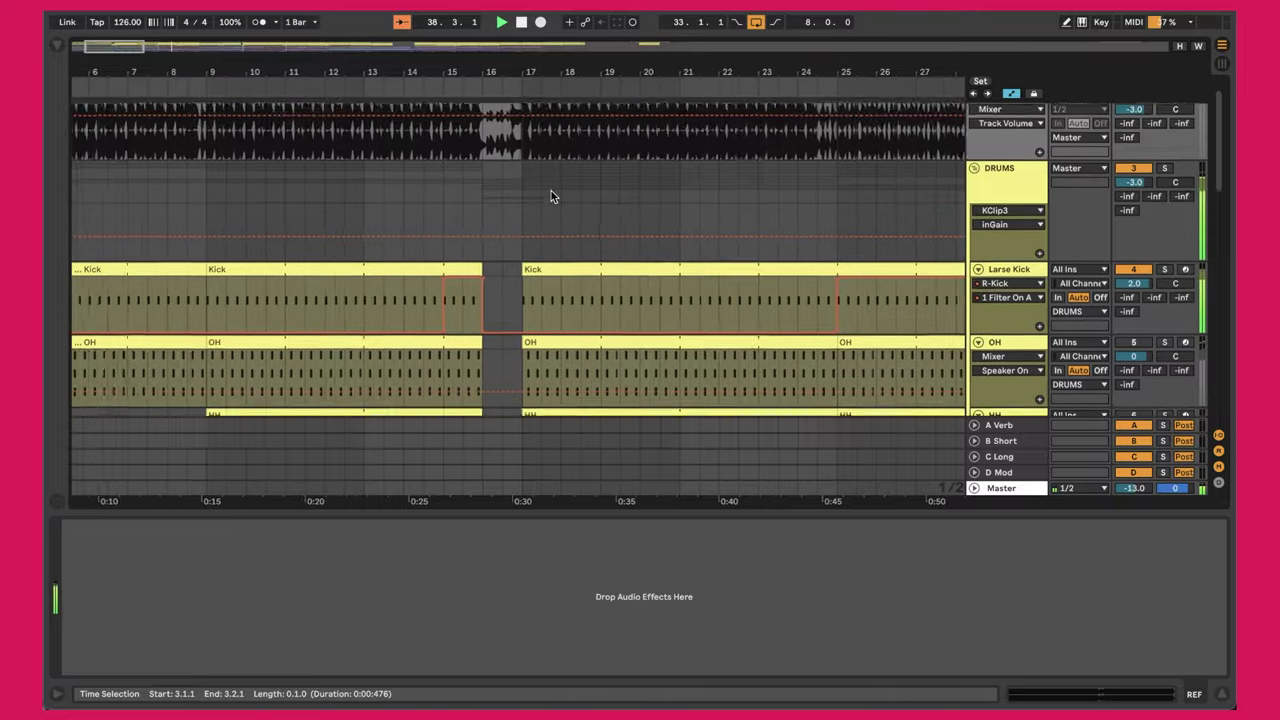
{"action": "scroll", "coordinate": [551, 195], "scroll_direction": "right", "scroll_amount": 12}
{"action": "scroll", "coordinate": [551, 195], "scroll_direction": "down", "scroll_amount": 2}
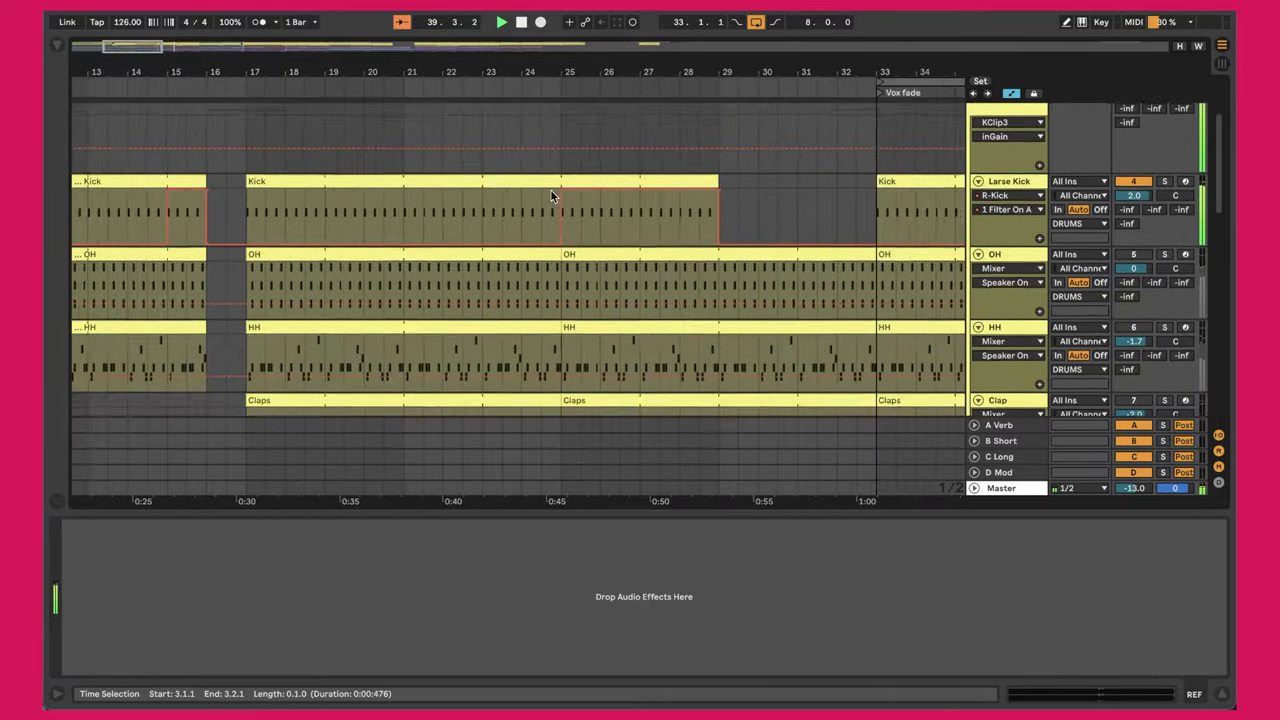
{"action": "scroll", "coordinate": [550, 195], "scroll_direction": "right", "scroll_amount": 2}
{"action": "scroll", "coordinate": [550, 195], "scroll_direction": "up", "scroll_amount": 1}
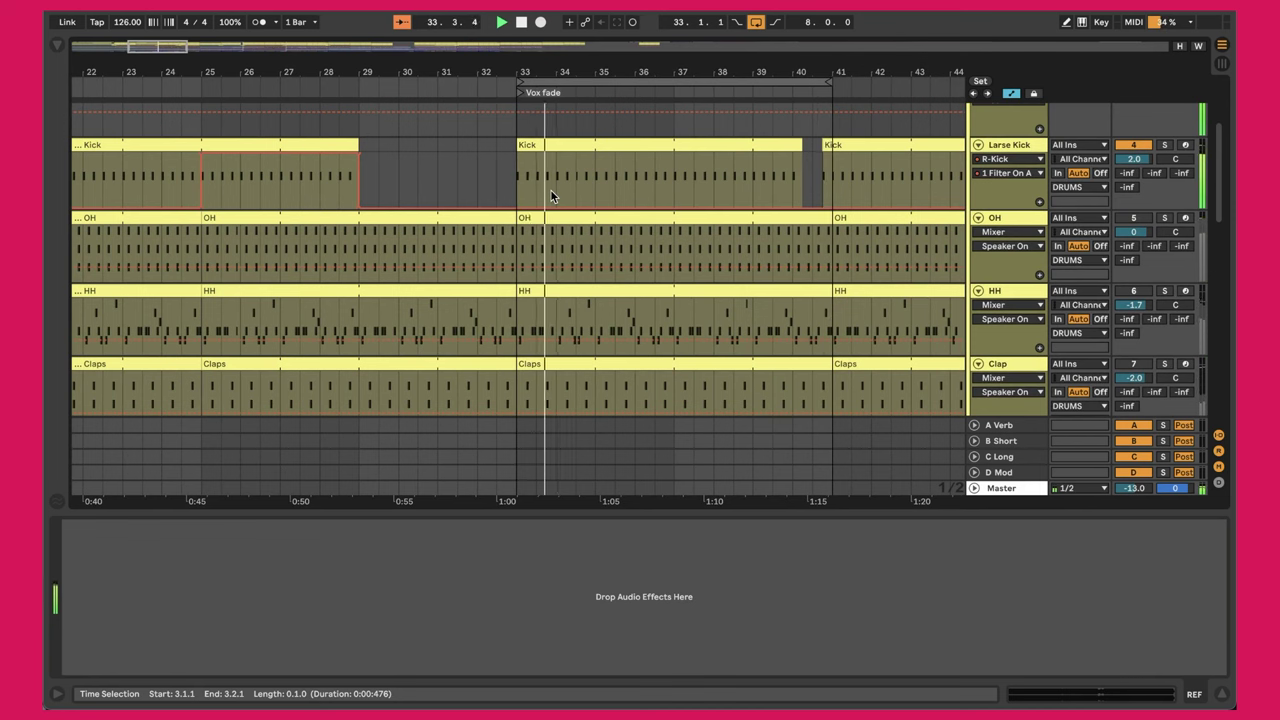
{"action": "left_click", "coordinate": [1004, 148]}
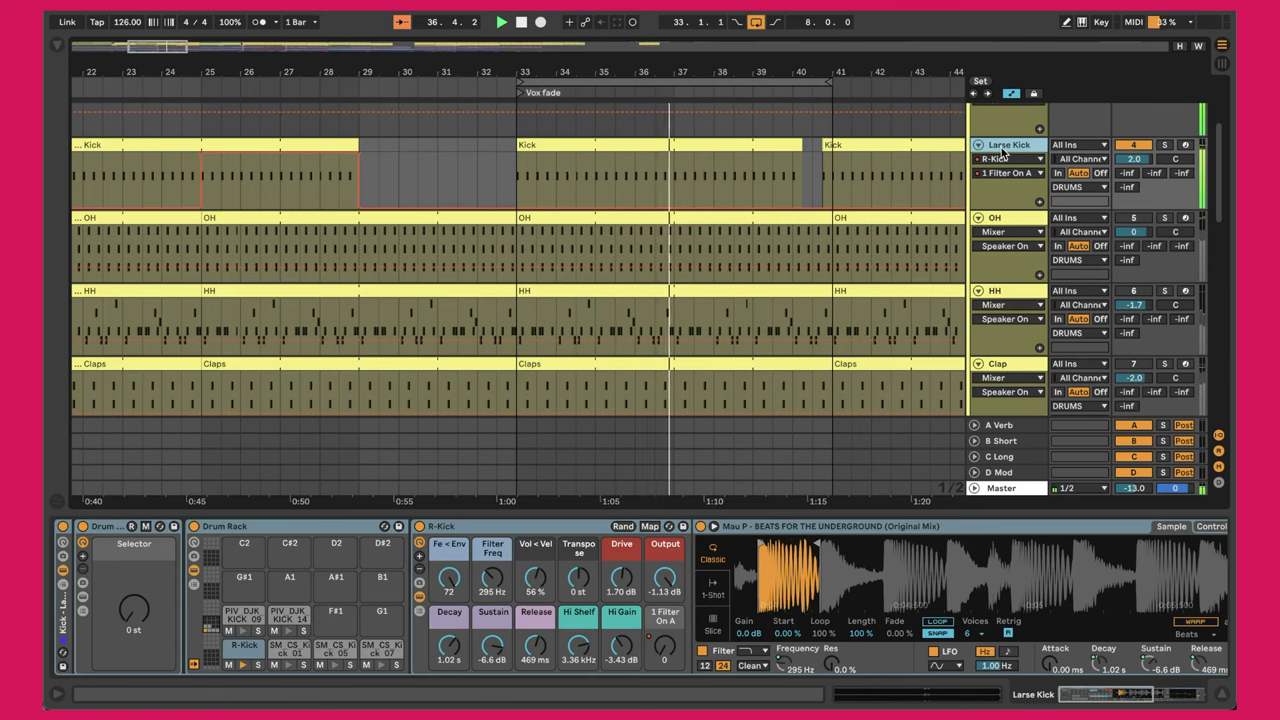
{"action": "left_click", "coordinate": [805, 620]}
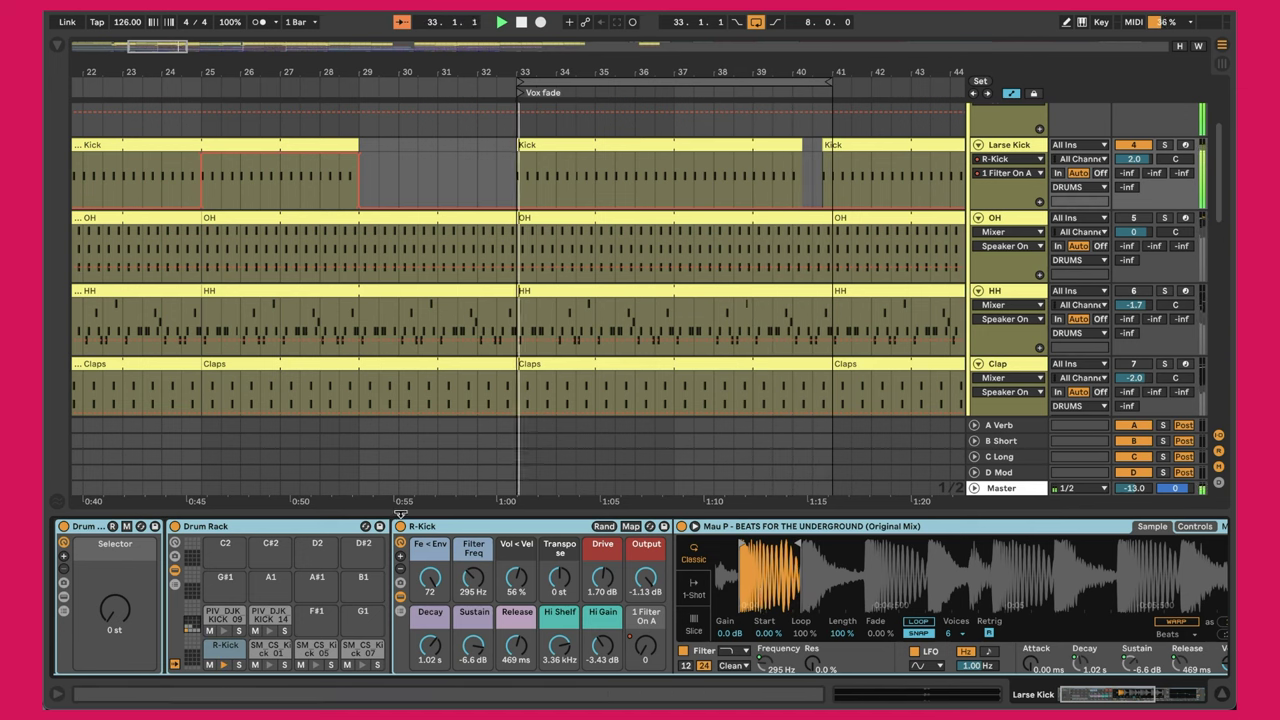
{"action": "scroll", "coordinate": [452, 527], "scroll_direction": "right", "scroll_amount": 5}
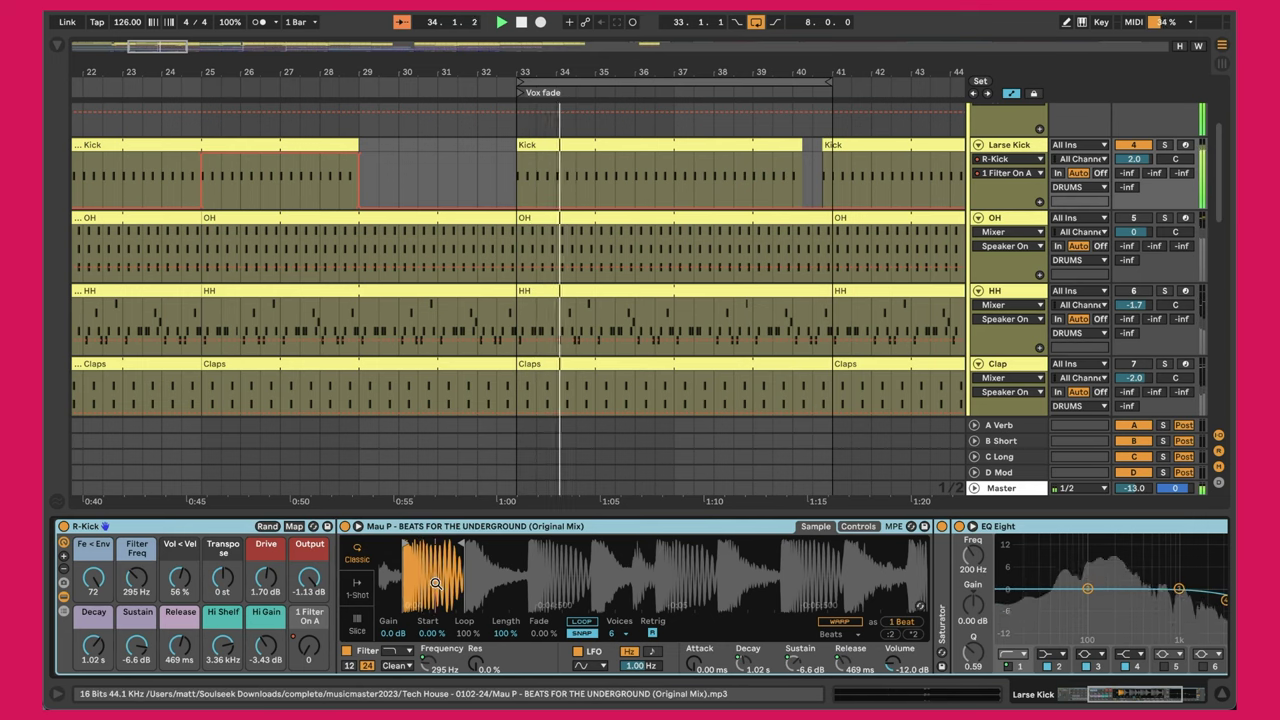
Examine the R-Kick rack's Fe < Env, Filter Freq, Vol < Vel and Output macros along with its sampler and EQ Eight
{"action": "mouse_move", "coordinate": [88, 578]}
{"action": "left_mouse_down"}
{"action": "mouse_move", "coordinate": [88, 607]}
{"action": "mouse_move", "coordinate": [93, 565]}
{"action": "left_mouse_up"}
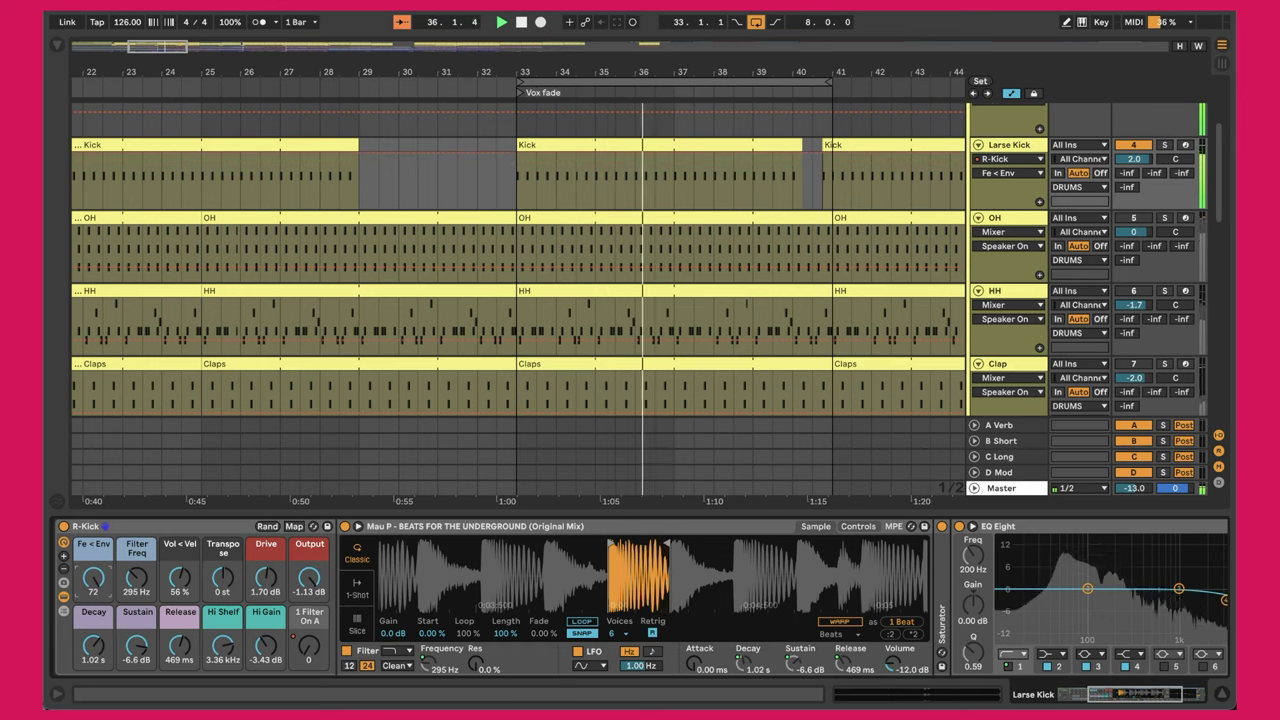
{"action": "left_click_drag", "start_coordinate": [143, 578], "coordinate": [143, 535]}
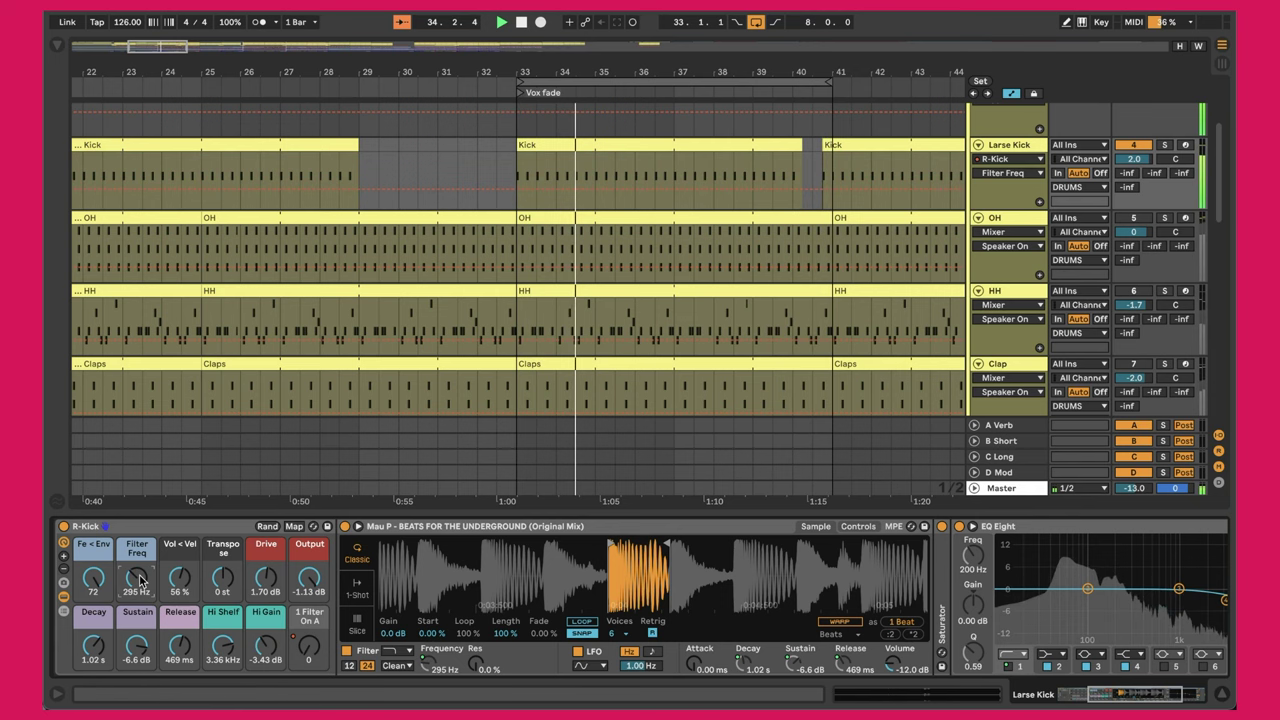
{"action": "left_click", "coordinate": [182, 577]}
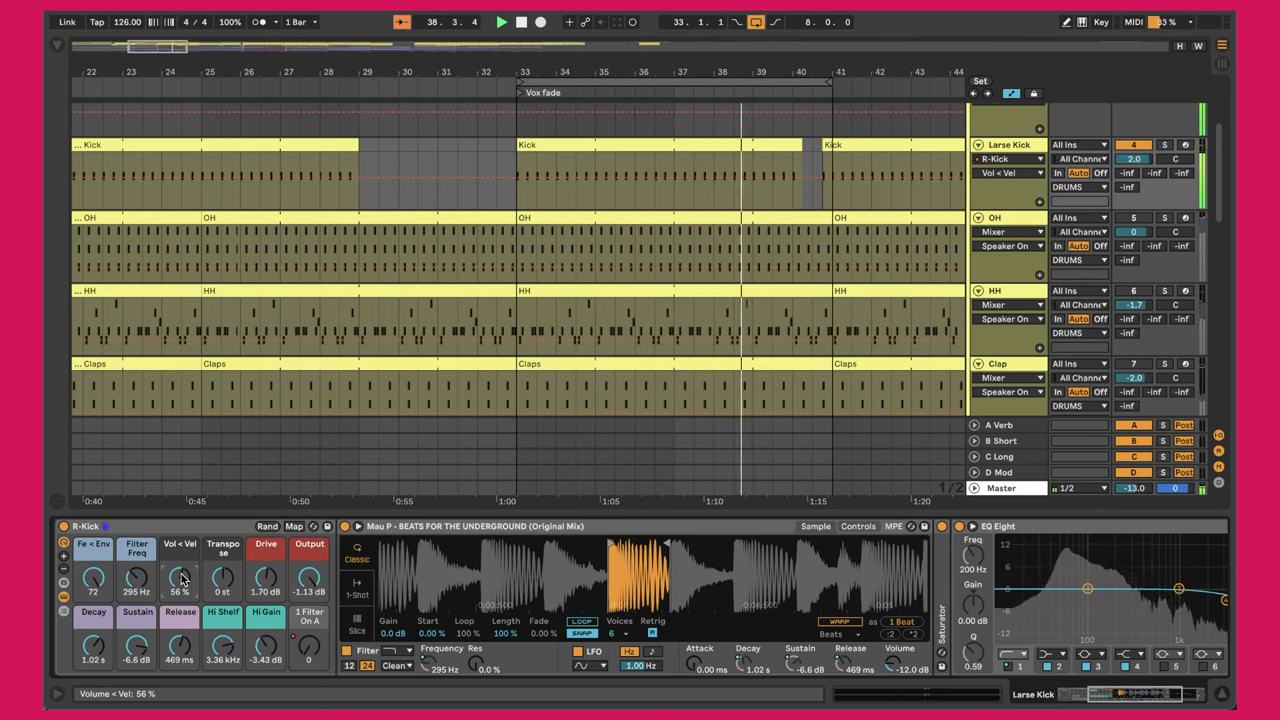
{"action": "scroll", "coordinate": [236, 577], "scroll_direction": "left", "scroll_amount": 2}
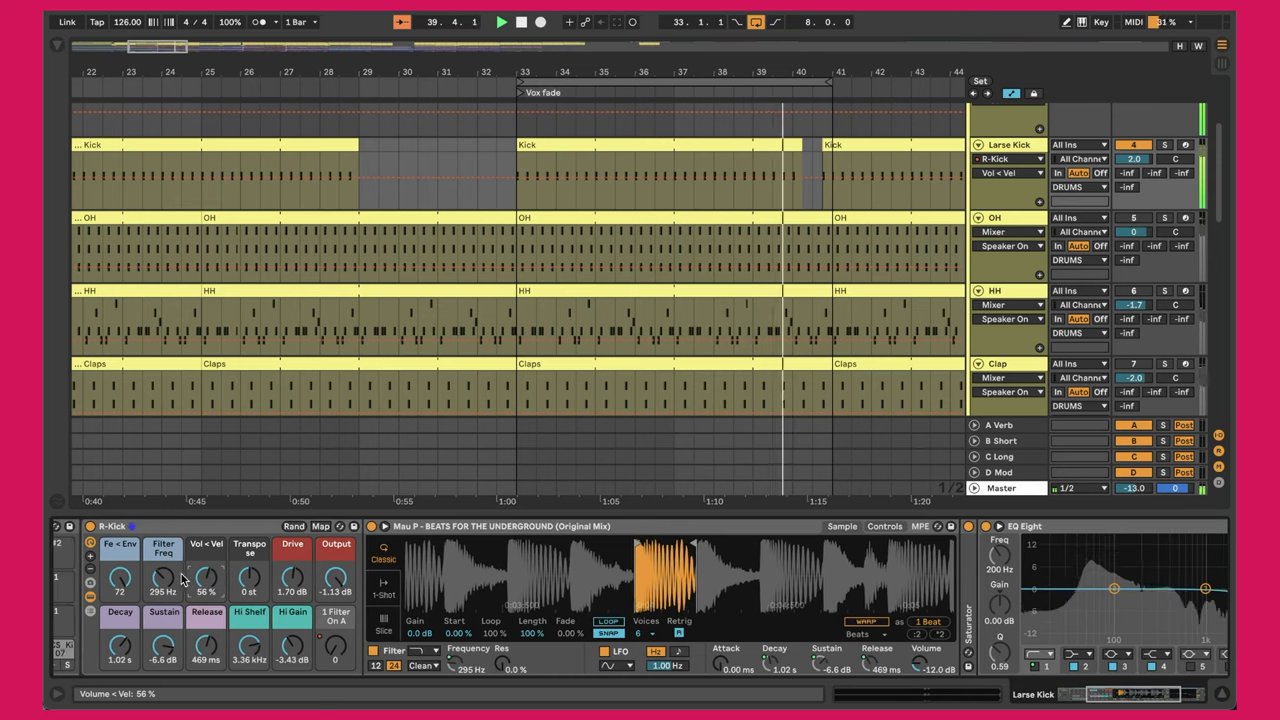
{"action": "left_click", "coordinate": [338, 578]}
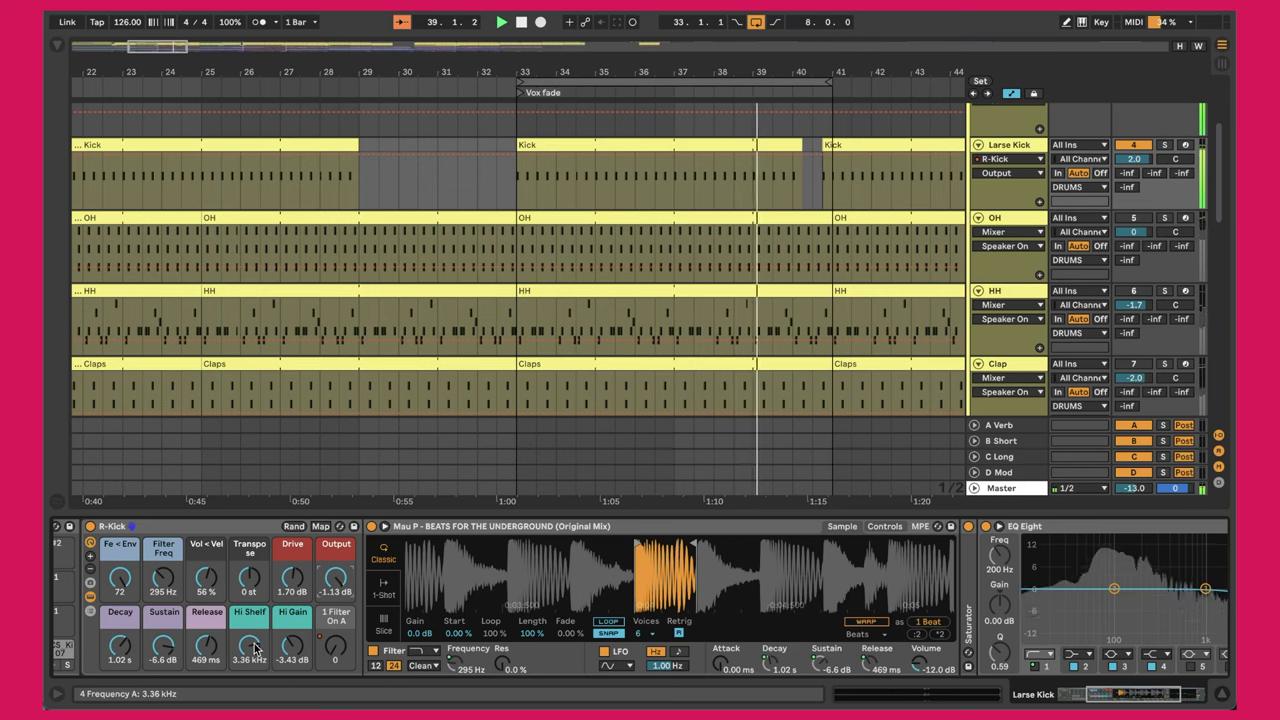
{"action": "scroll", "coordinate": [254, 648], "scroll_direction": "right", "scroll_amount": 5}
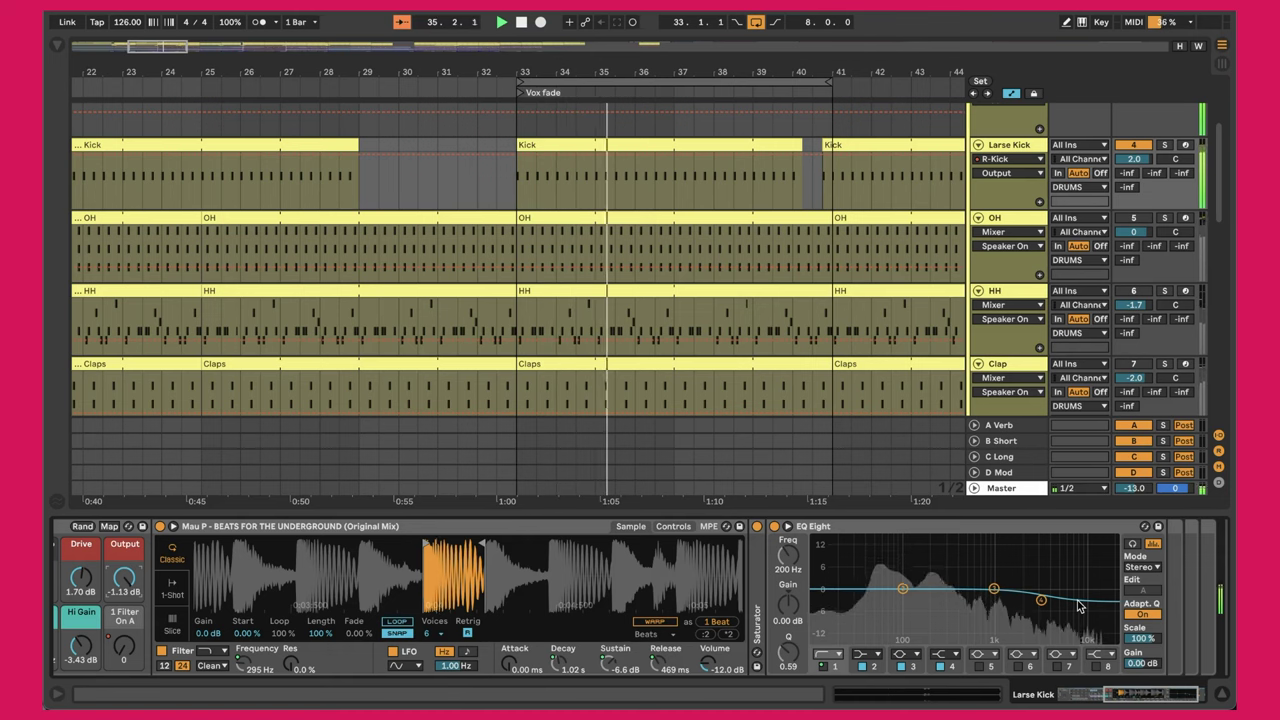
{"action": "scroll", "coordinate": [1078, 606], "scroll_direction": "left", "scroll_amount": 4}
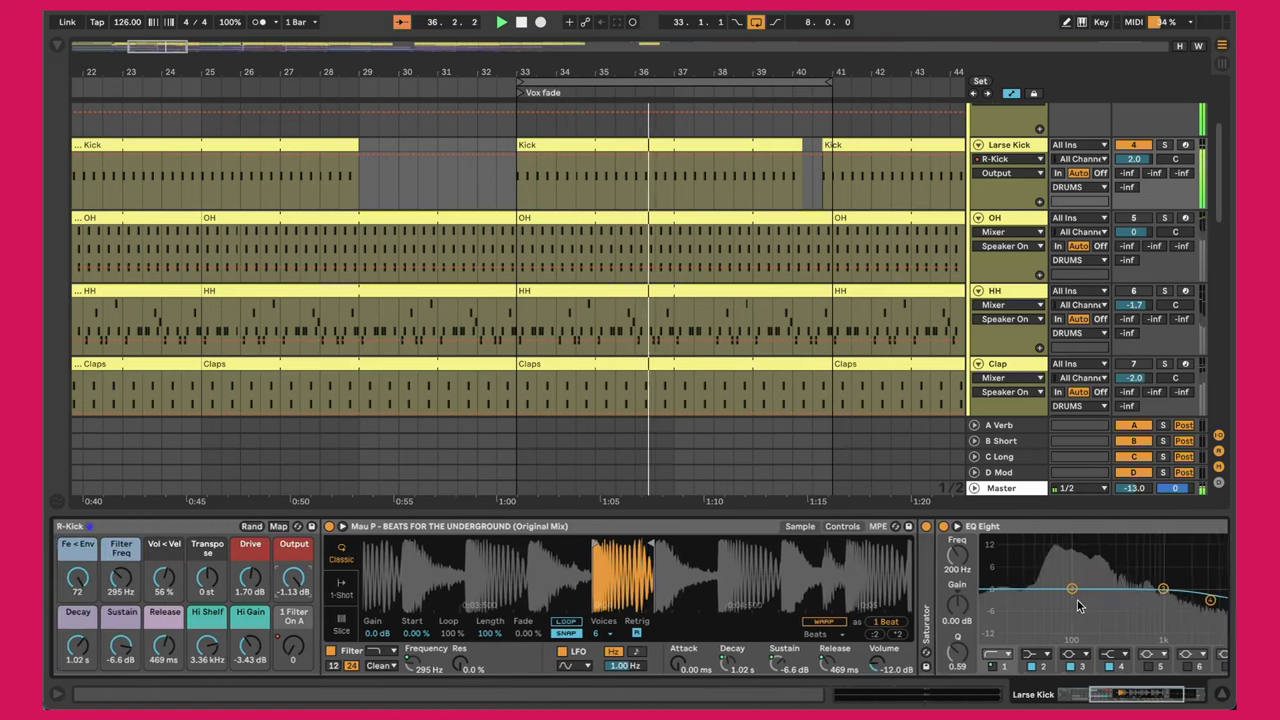
{"action": "scroll", "coordinate": [1078, 606], "scroll_direction": "left", "scroll_amount": 4}
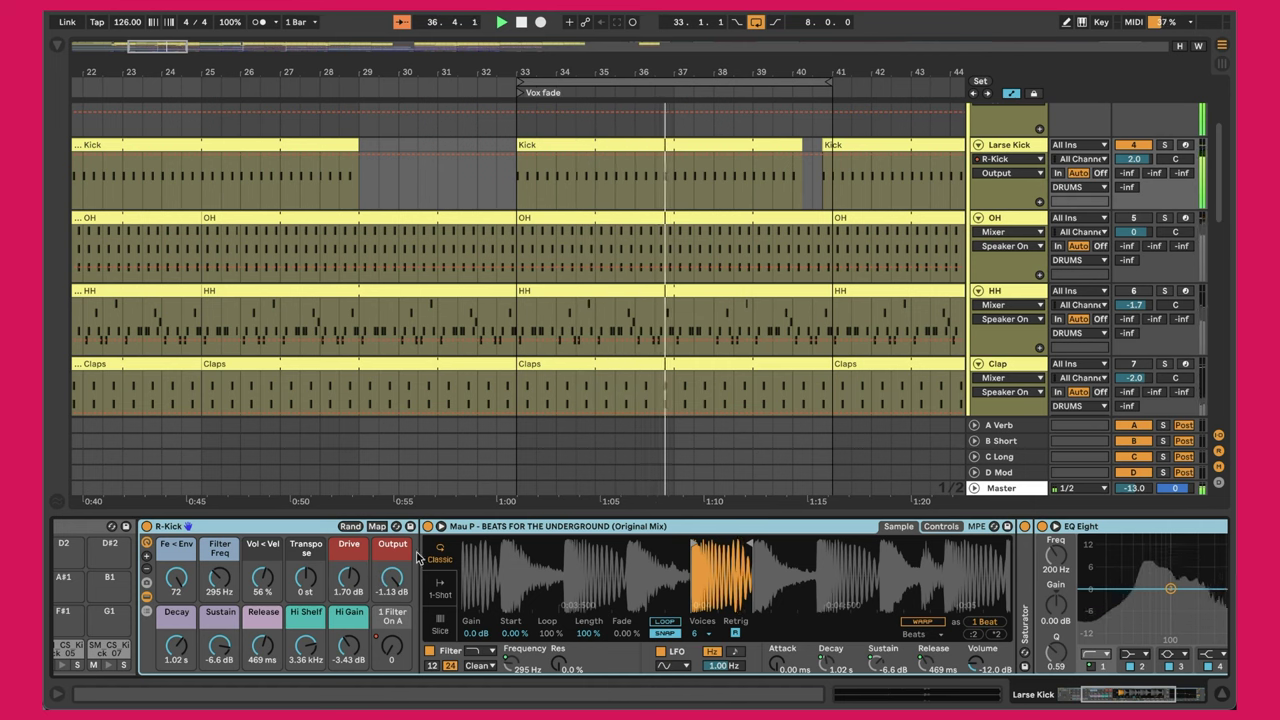
Toggle solo on the REF track several times during playback to compare the reference with the project's drums
{"action": "scroll", "coordinate": [738, 360], "scroll_direction": "up", "scroll_amount": 1}
{"action": "scroll", "coordinate": [738, 360], "scroll_direction": "up", "scroll_amount": 5}
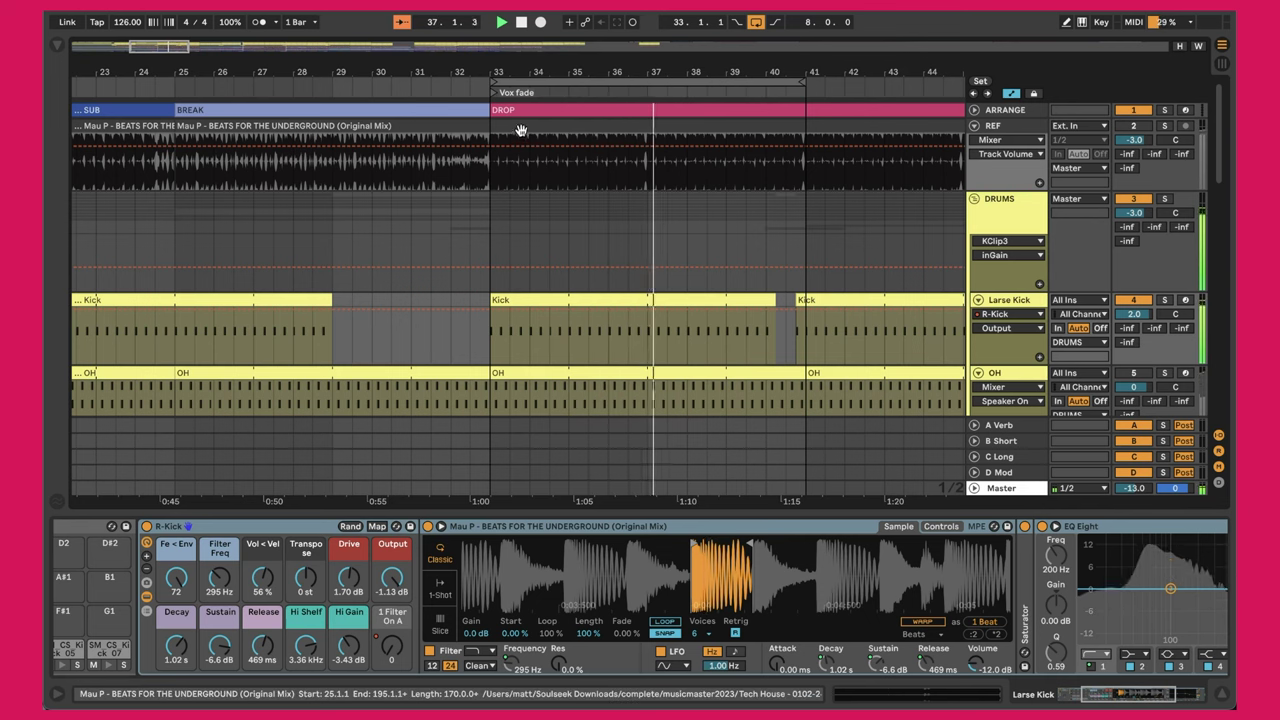
{"action": "left_click", "coordinate": [1015, 128]}
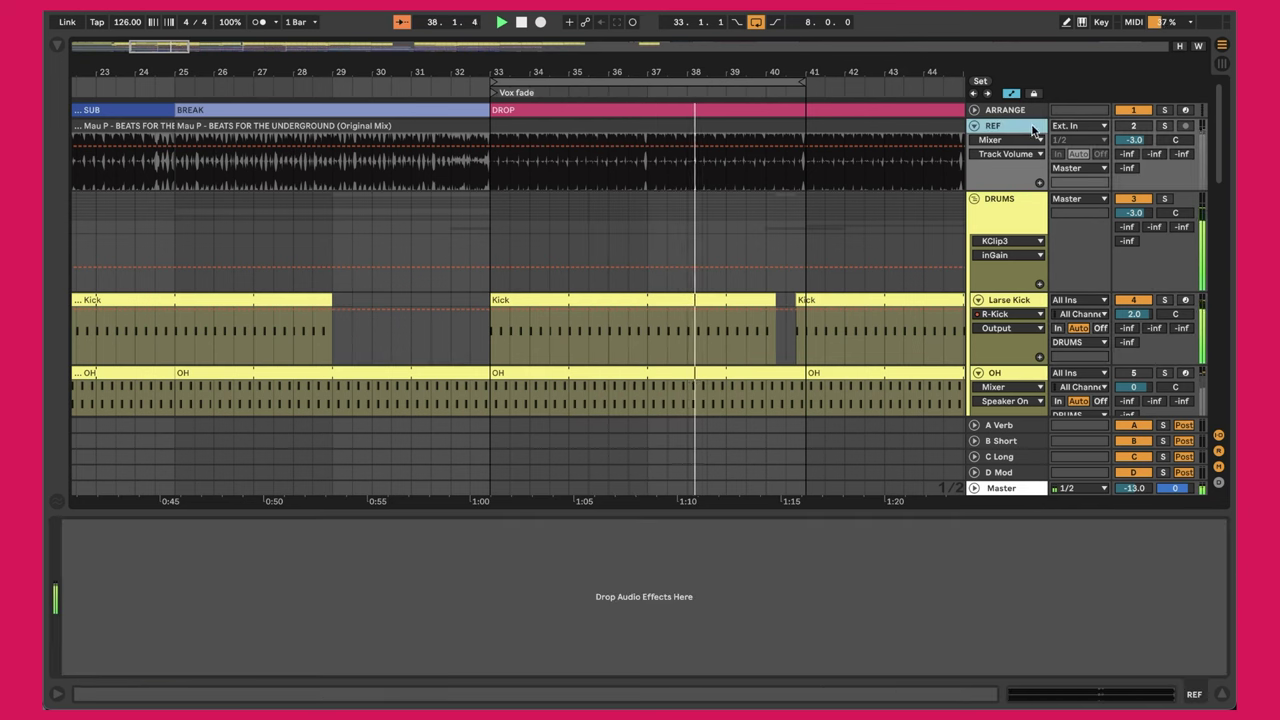
{"action": "left_click", "coordinate": [1166, 127]}
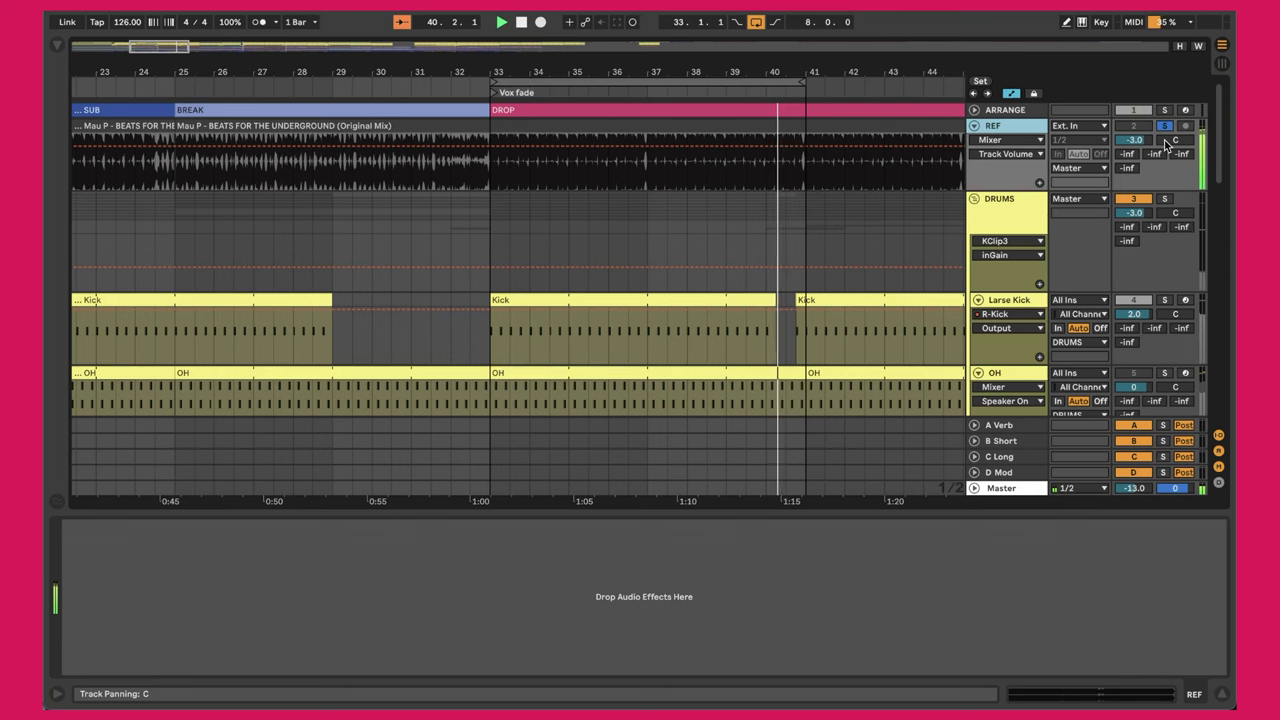
{"action": "left_click", "coordinate": [1166, 141]}
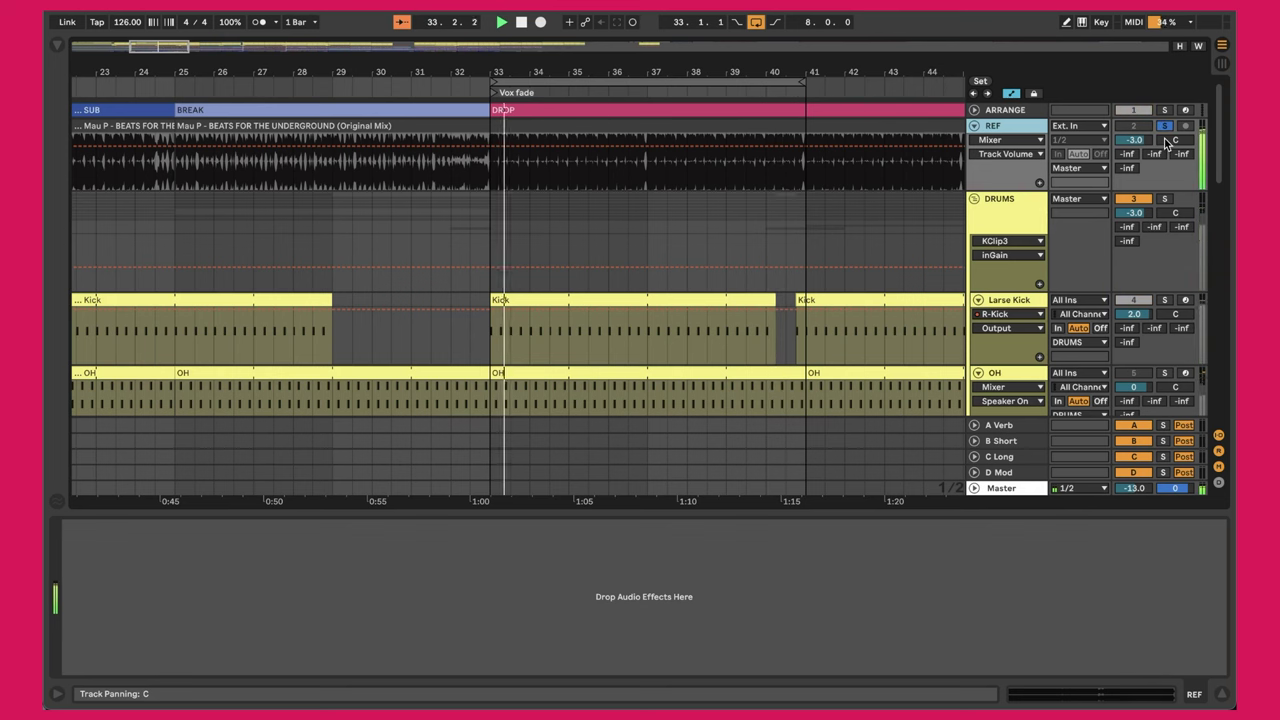
{"action": "left_click", "coordinate": [1166, 141]}
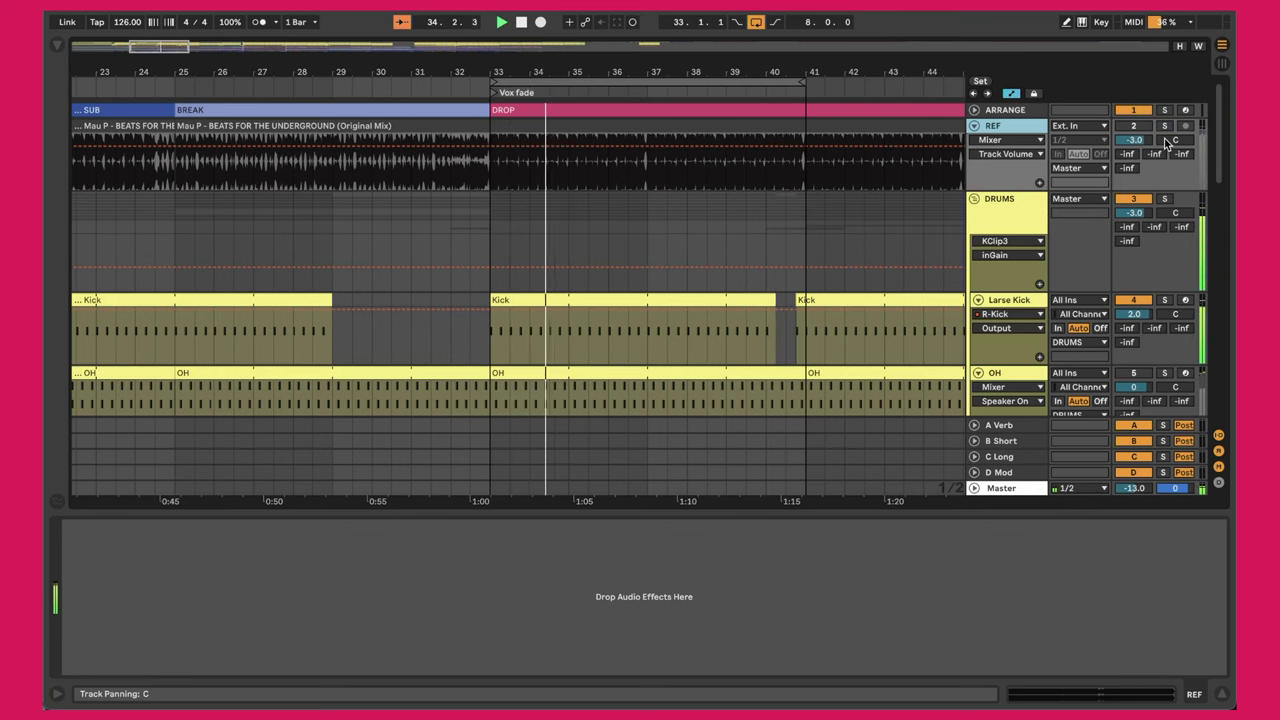
{"action": "left_click", "coordinate": [1166, 141]}
{"action": "left_click", "coordinate": [1166, 141]}
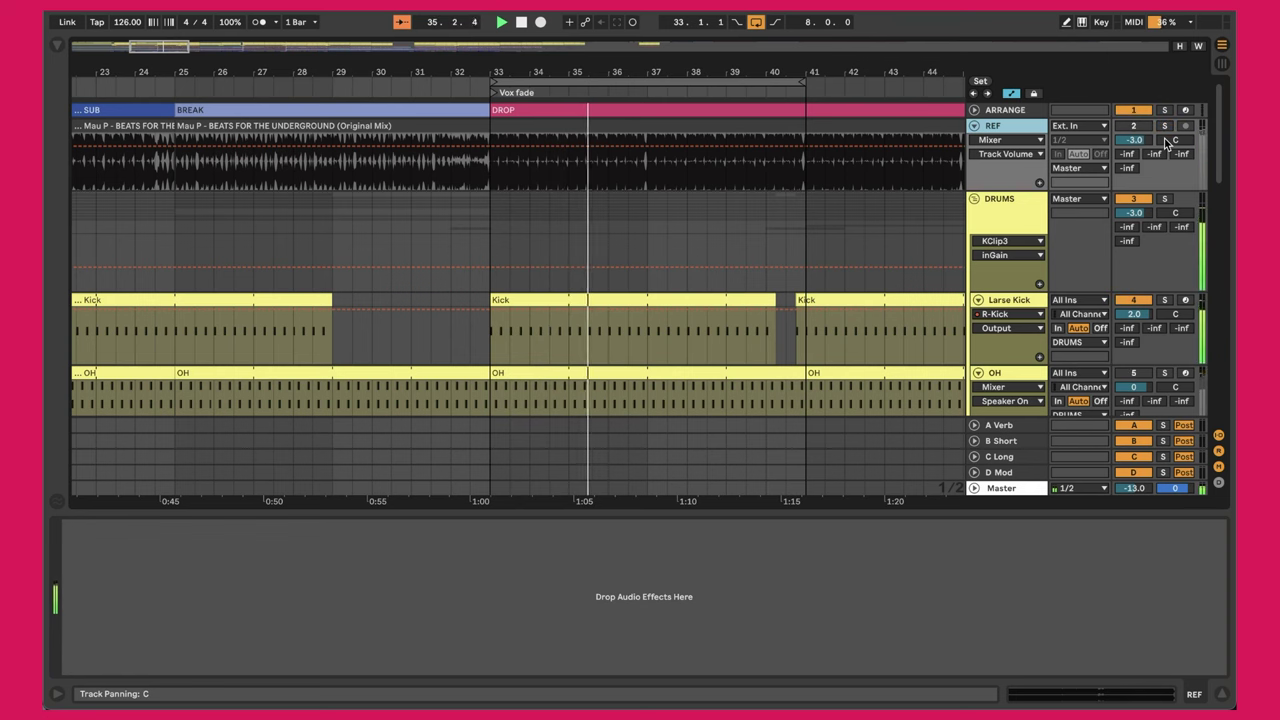
{"action": "left_click", "coordinate": [1166, 141]}
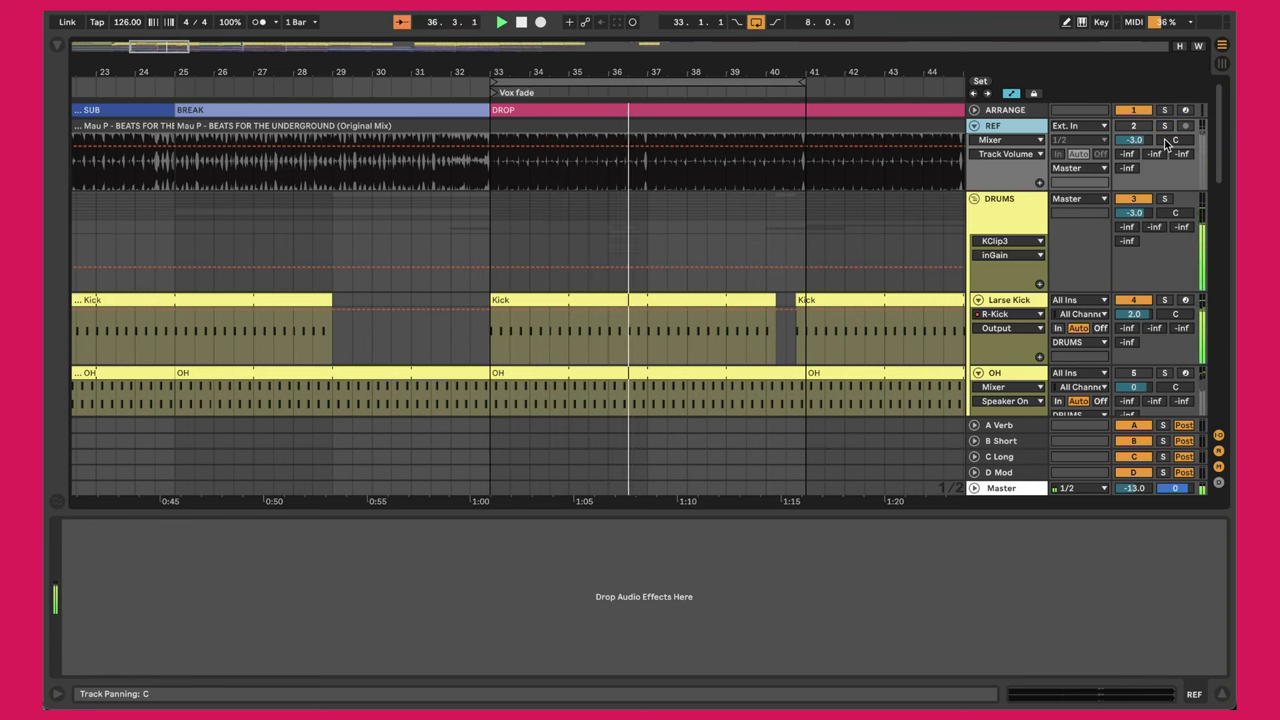
{"action": "left_click", "coordinate": [1166, 141]}
{"action": "left_click", "coordinate": [1166, 141]}
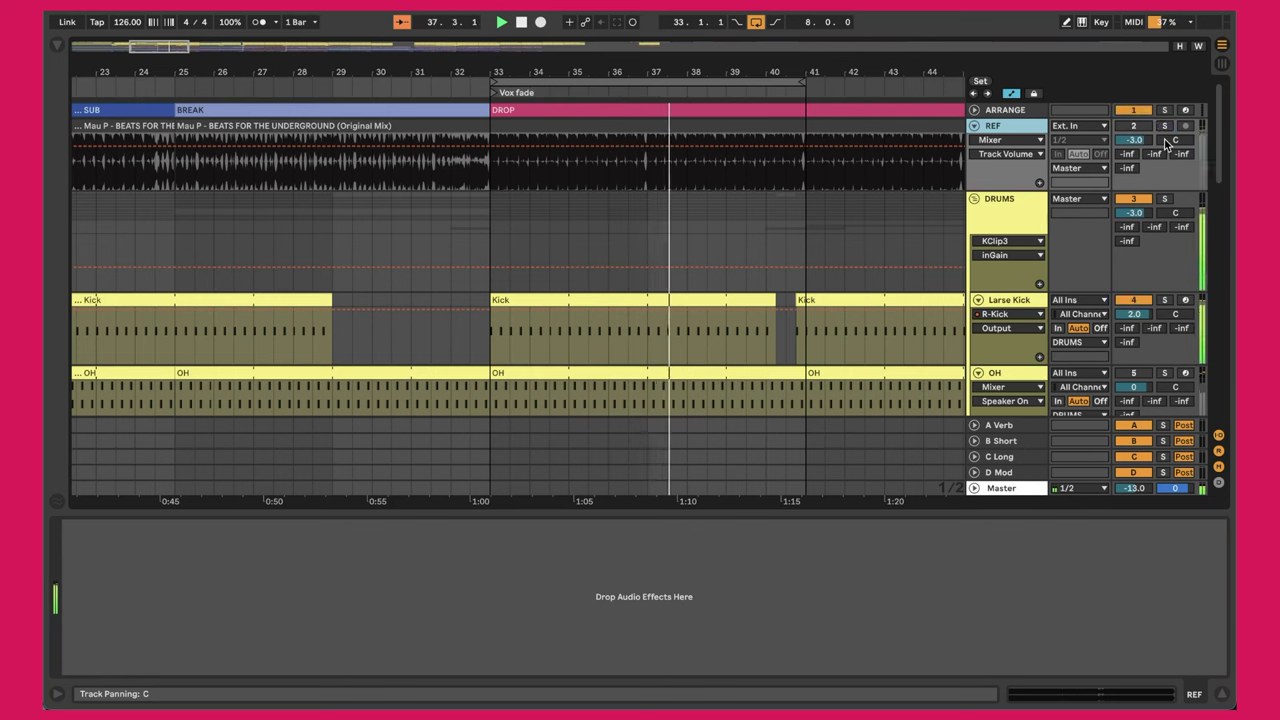
{"action": "left_click", "coordinate": [805, 221]}
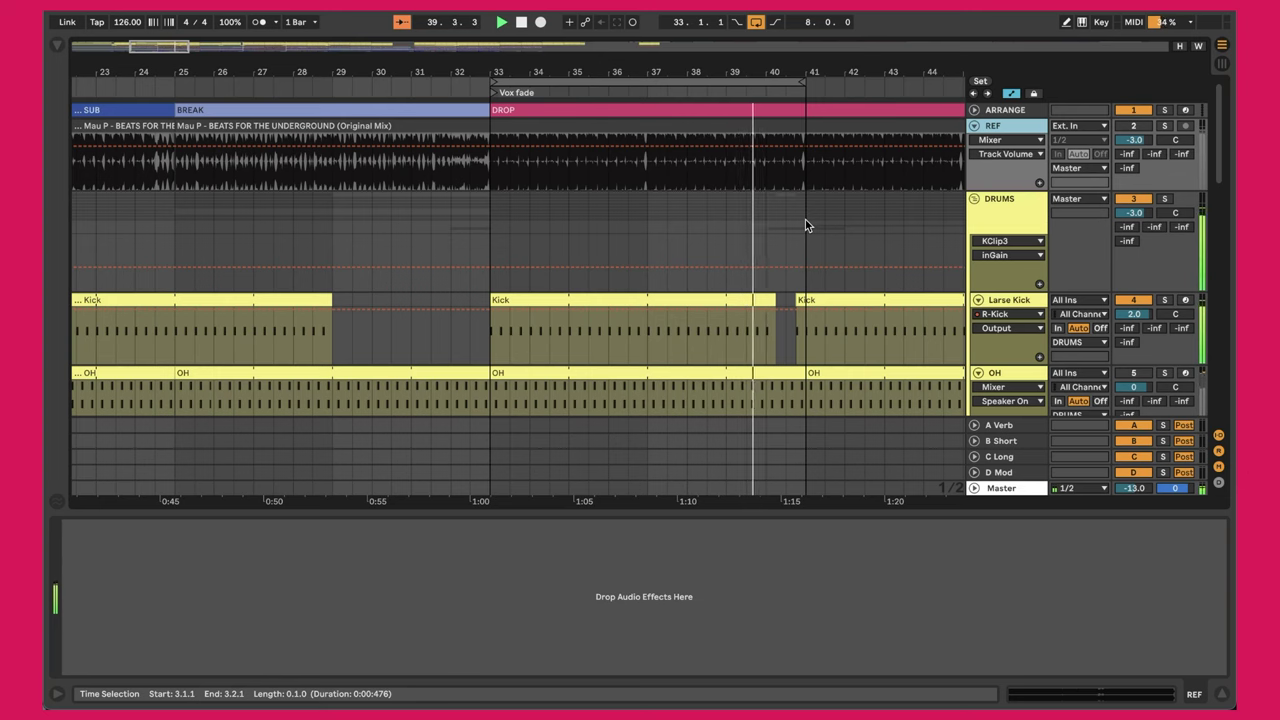
Show the Larse Kick track's devices again and review its sampler, EQ Eight, R-Kick rack and Drum Rack
{"action": "scroll", "coordinate": [805, 219], "scroll_direction": "down", "scroll_amount": 4}
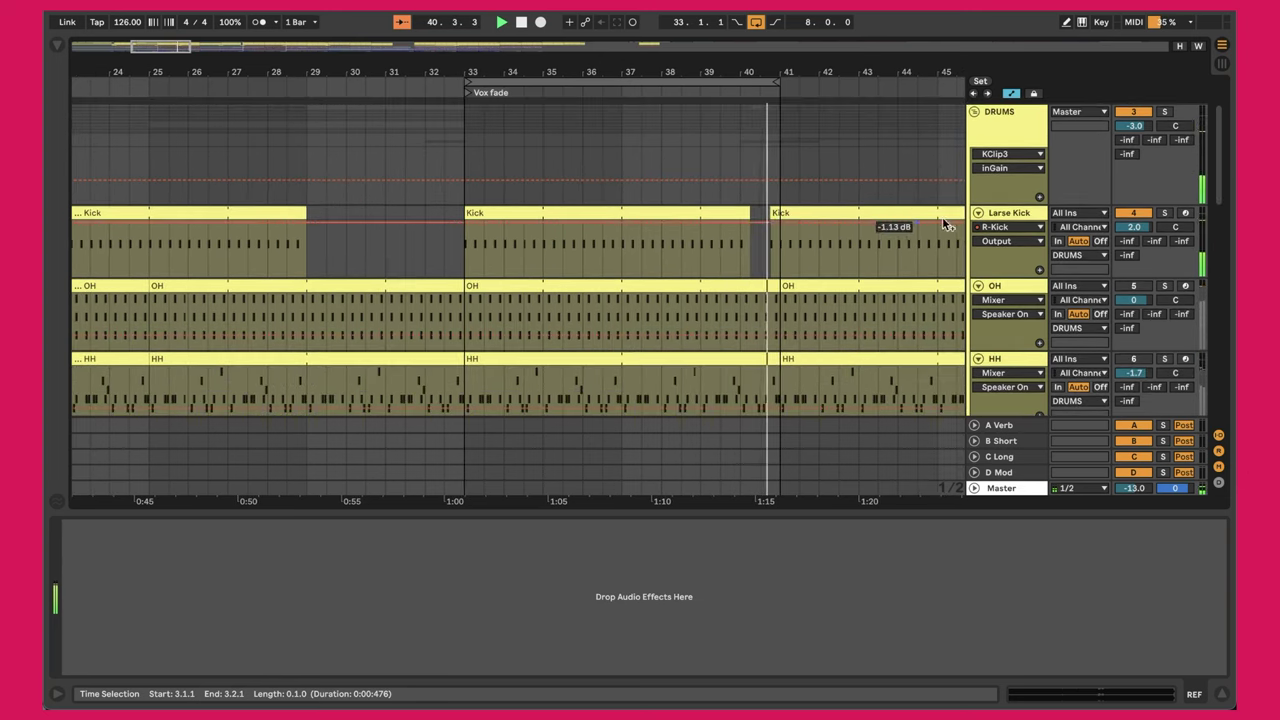
{"action": "left_click", "coordinate": [1020, 216]}
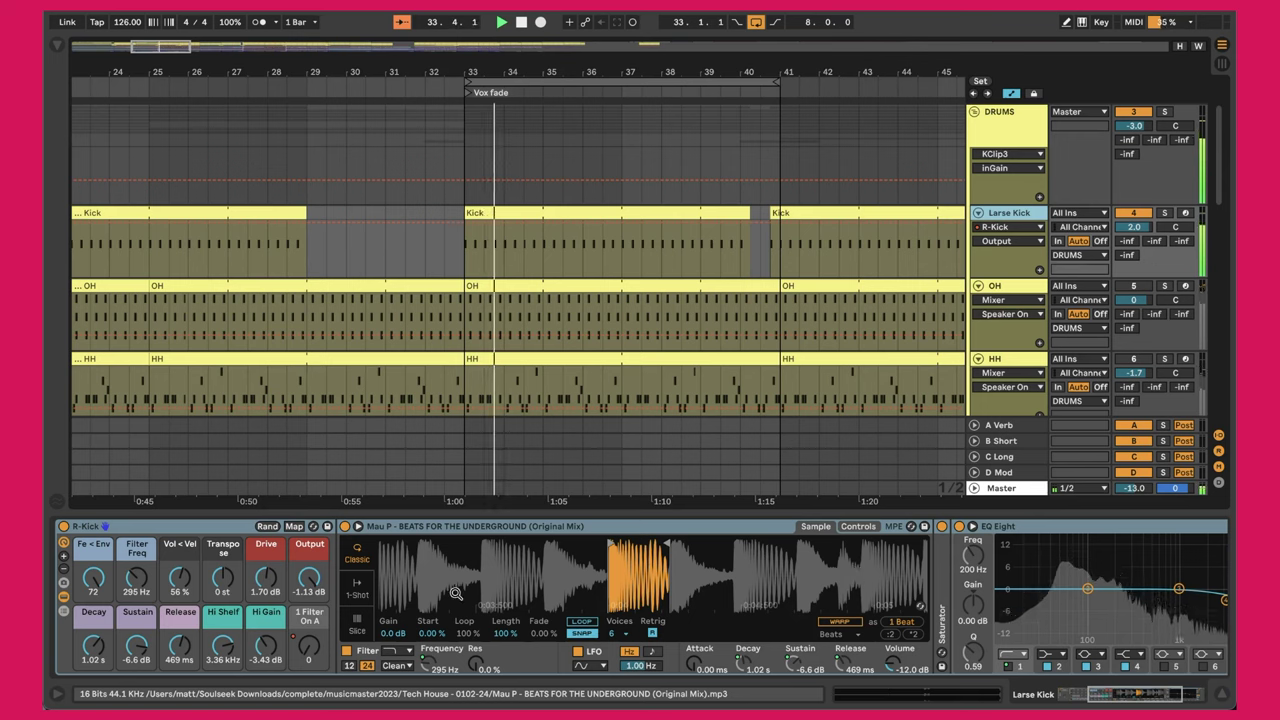
{"action": "scroll", "coordinate": [455, 594], "scroll_direction": "down", "scroll_amount": 2}
{"action": "scroll", "coordinate": [455, 594], "scroll_direction": "down", "scroll_amount": 2}
{"action": "scroll", "coordinate": [700, 600], "scroll_direction": "right", "scroll_amount": 3}
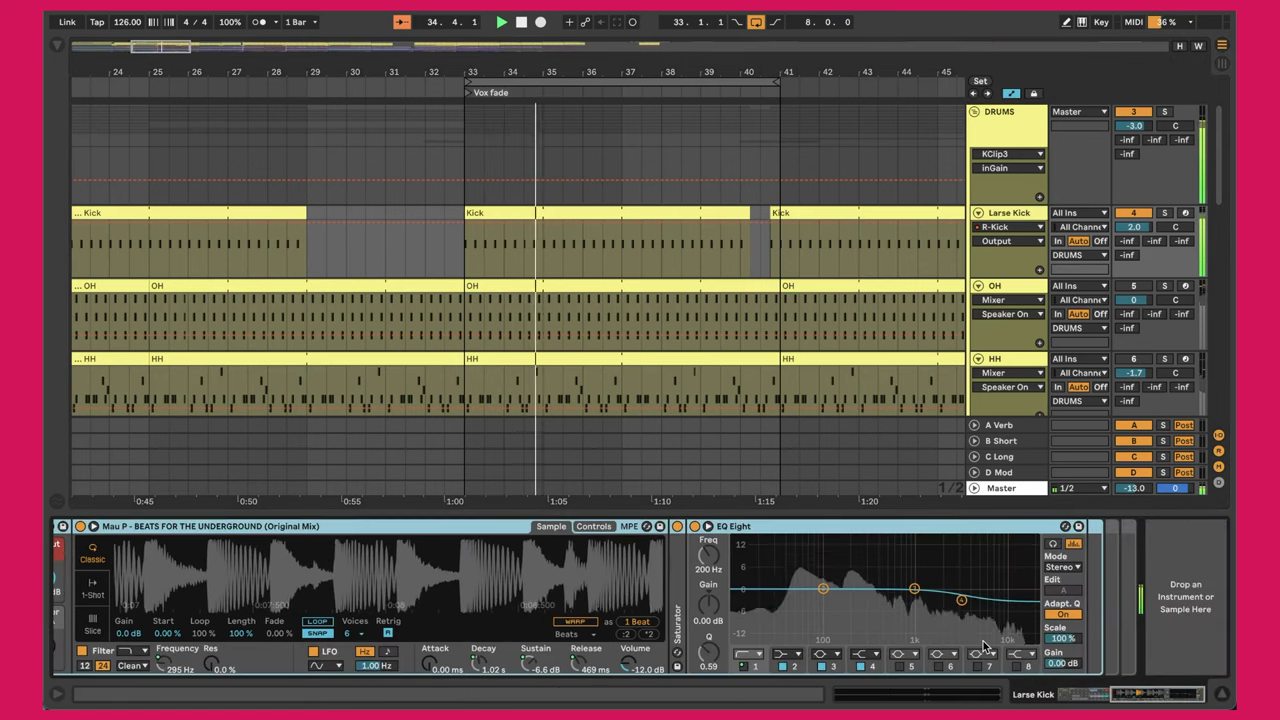
{"action": "scroll", "coordinate": [985, 645], "scroll_direction": "left", "scroll_amount": 5}
{"action": "scroll", "coordinate": [985, 648], "scroll_direction": "left", "scroll_amount": 3}
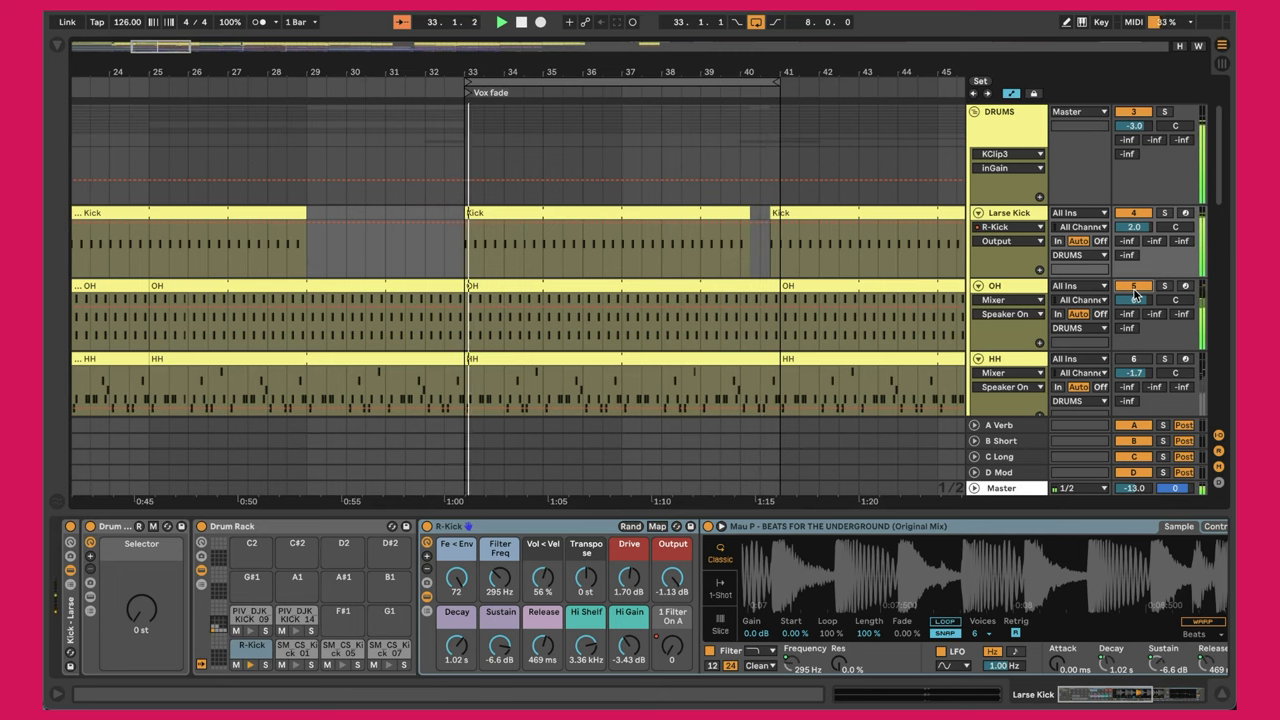
Open the OH clip at bar 33 and deactivate its HIGH and V-Extractor notes, leaving the PIV_DJK_OPEN_HAT_15 notes active
{"action": "double_click", "coordinate": [632, 281]}
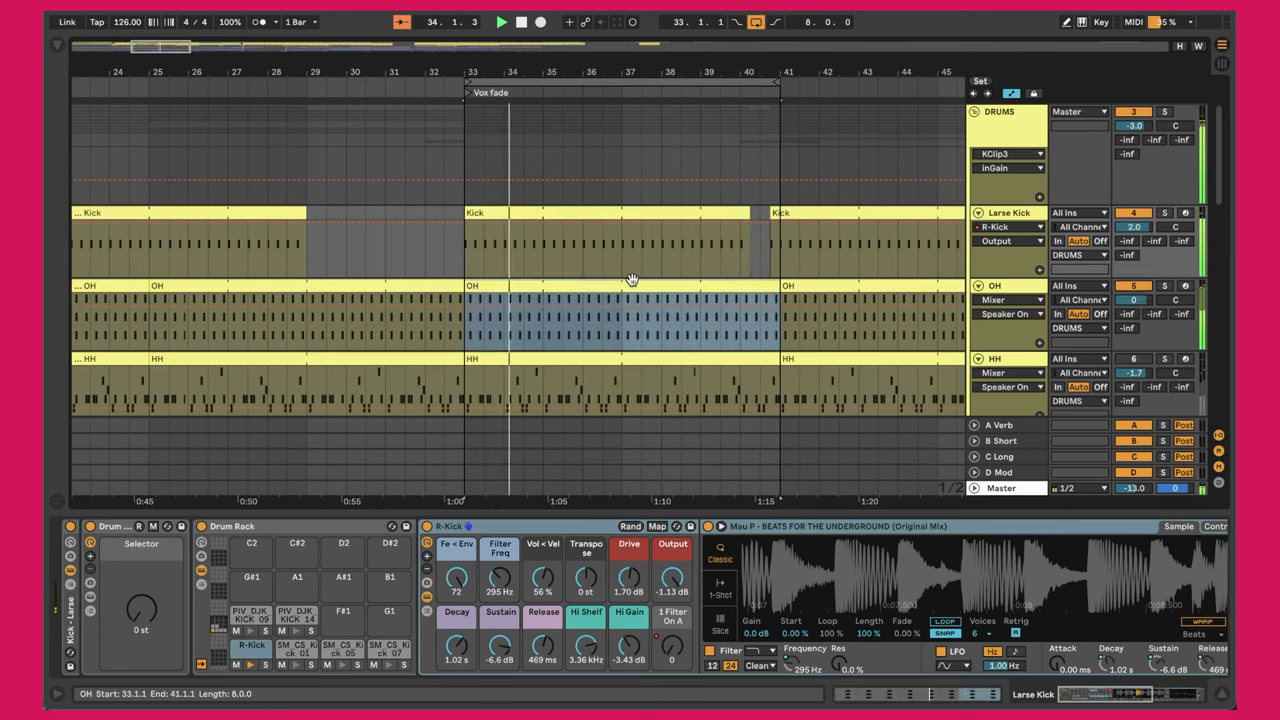
{"action": "left_click", "coordinate": [533, 564]}
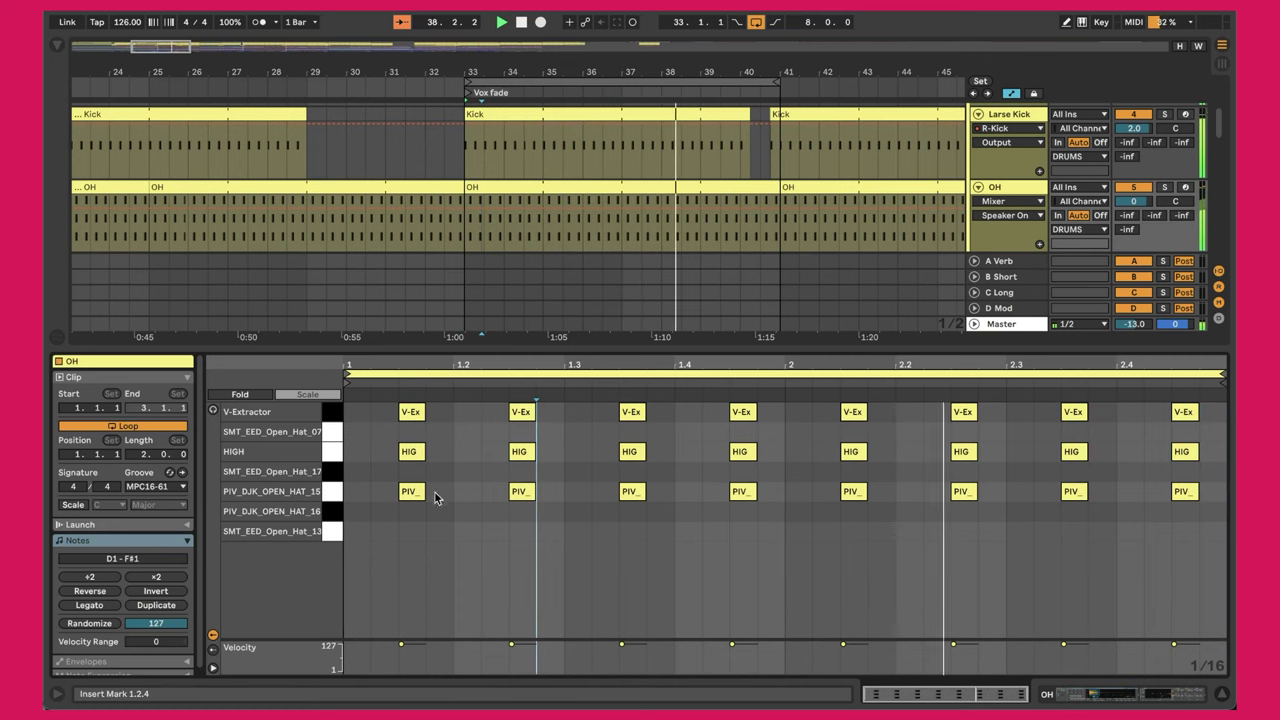
{"action": "left_click", "coordinate": [335, 496]}
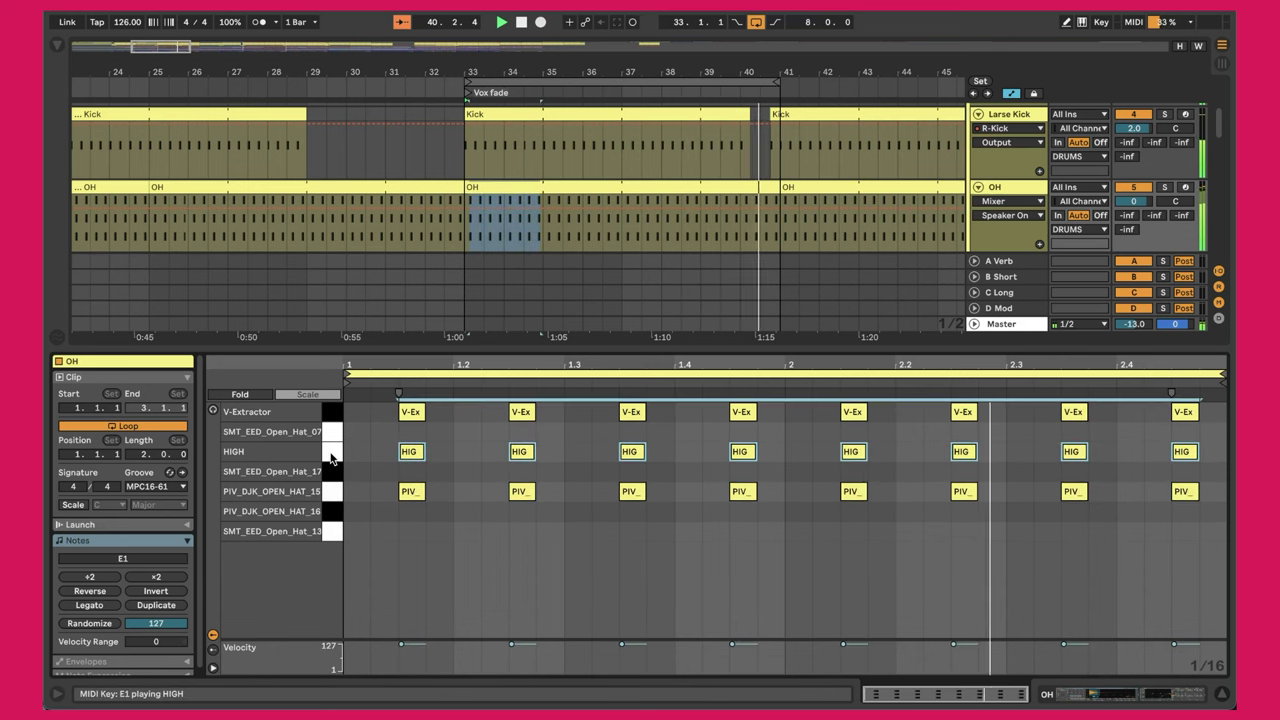
{"action": "left_click", "coordinate": [330, 414]}
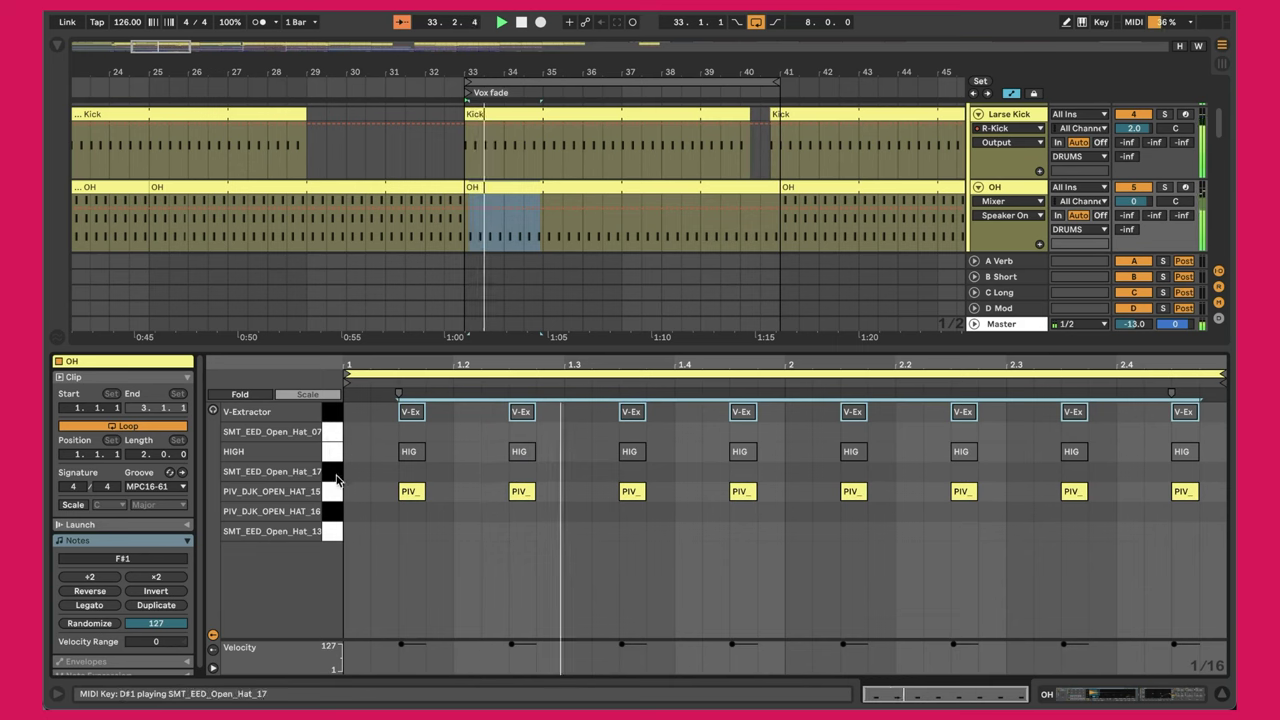
Select the OH clip's PIV_DJK_OPEN_HAT_15 notes to hear that layer, and reactivate the V-Extractor notes
{"action": "left_click", "coordinate": [336, 494]}
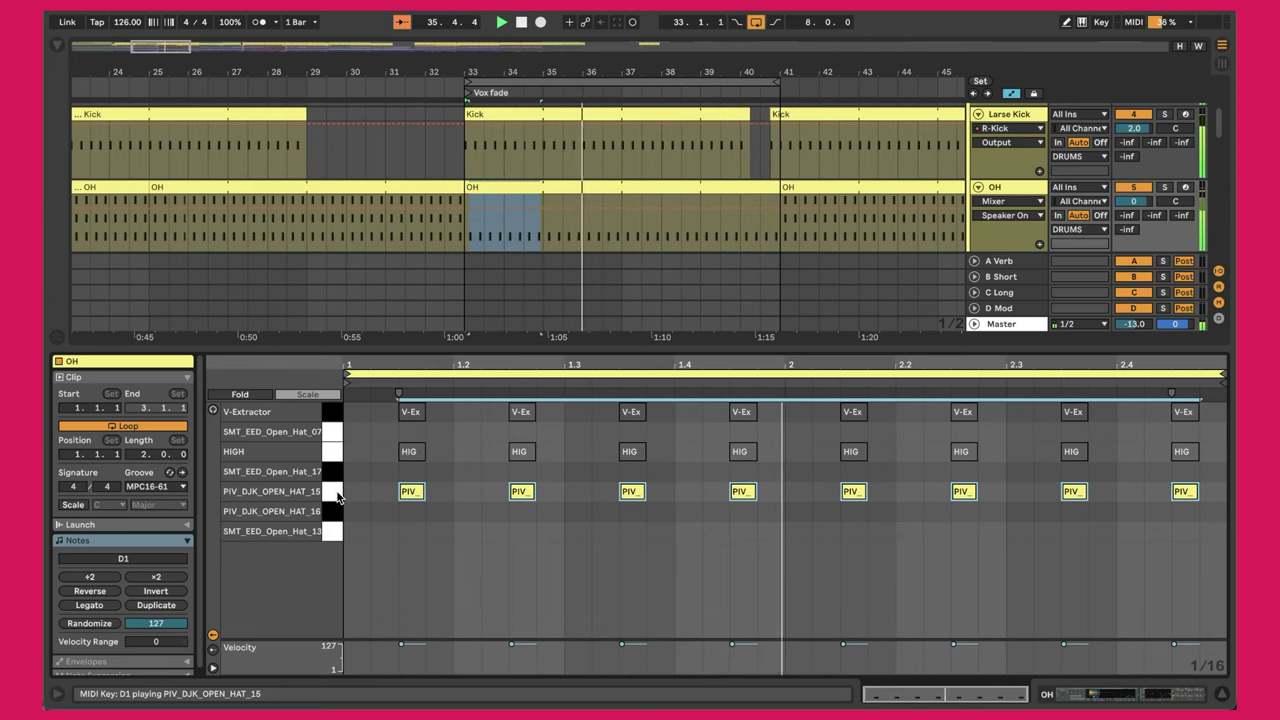
{"action": "left_click", "coordinate": [328, 418]}
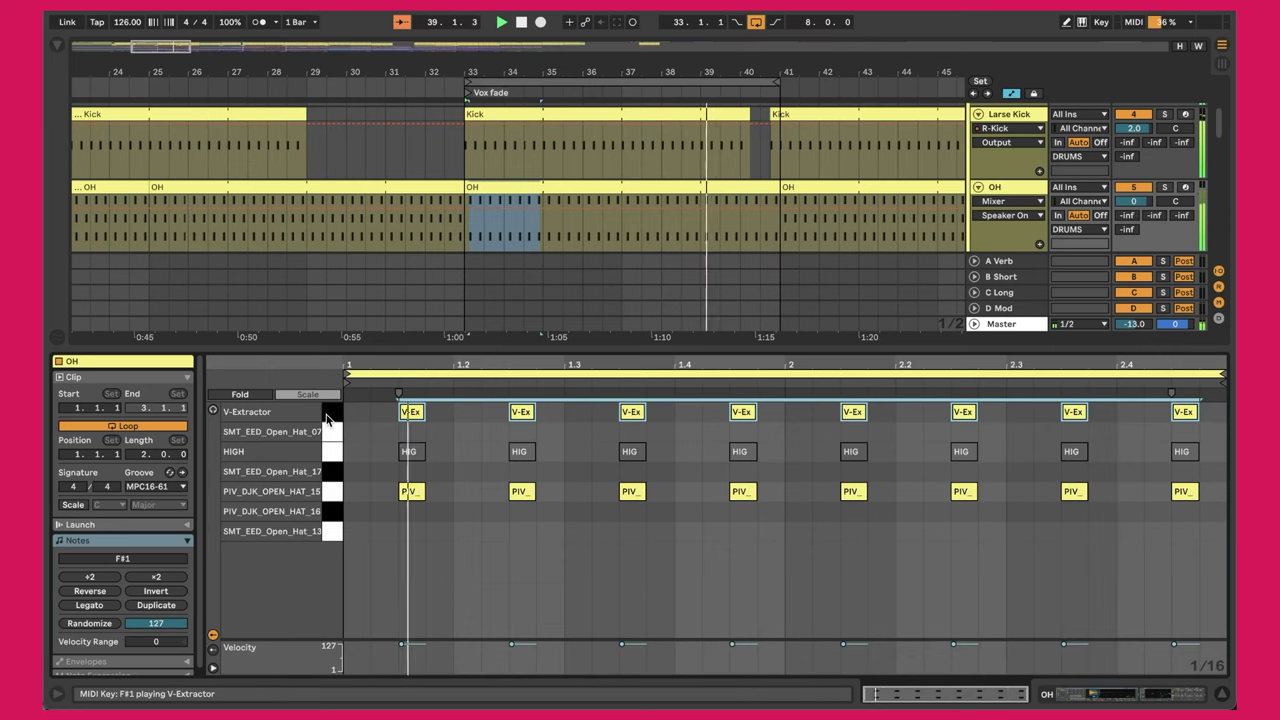
Show the OH track's devices and examine the V-Extractor pad's macros and its sampler loaded with the Mau P track
{"action": "key", "text": "shift+Tab"}
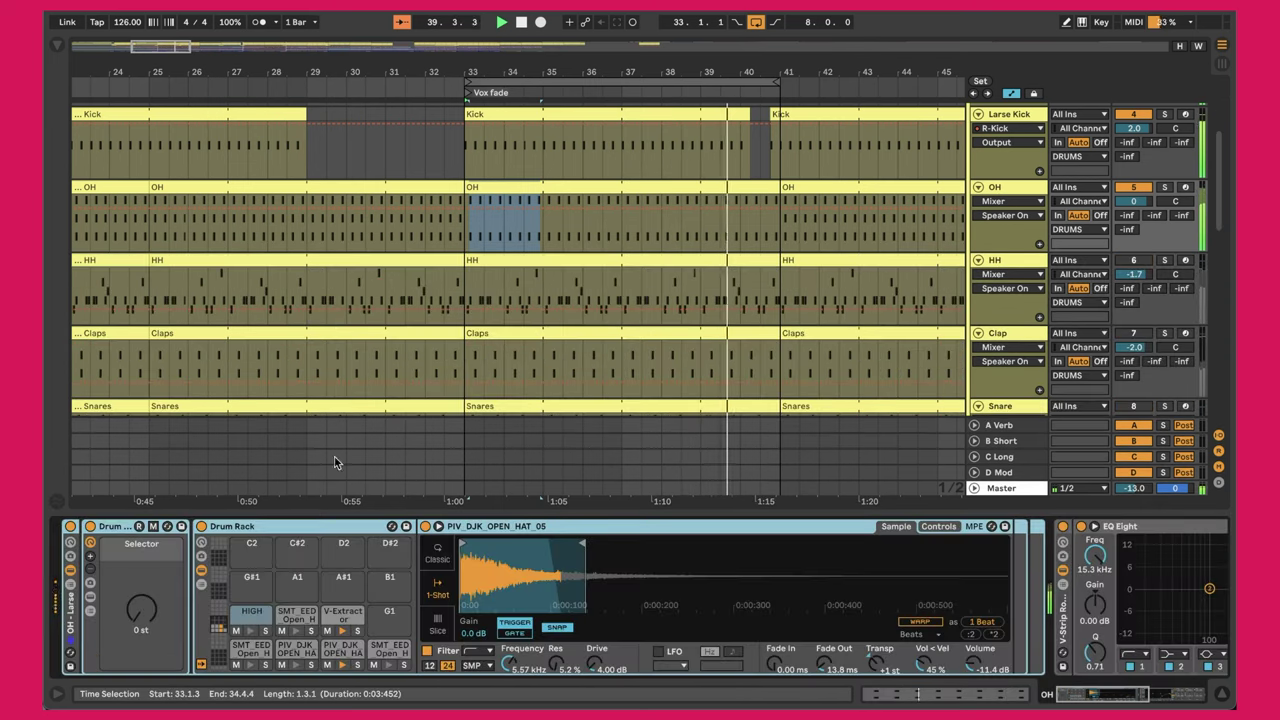
{"action": "left_click", "coordinate": [343, 614]}
{"action": "scroll", "coordinate": [551, 611], "scroll_direction": "right", "scroll_amount": 1}
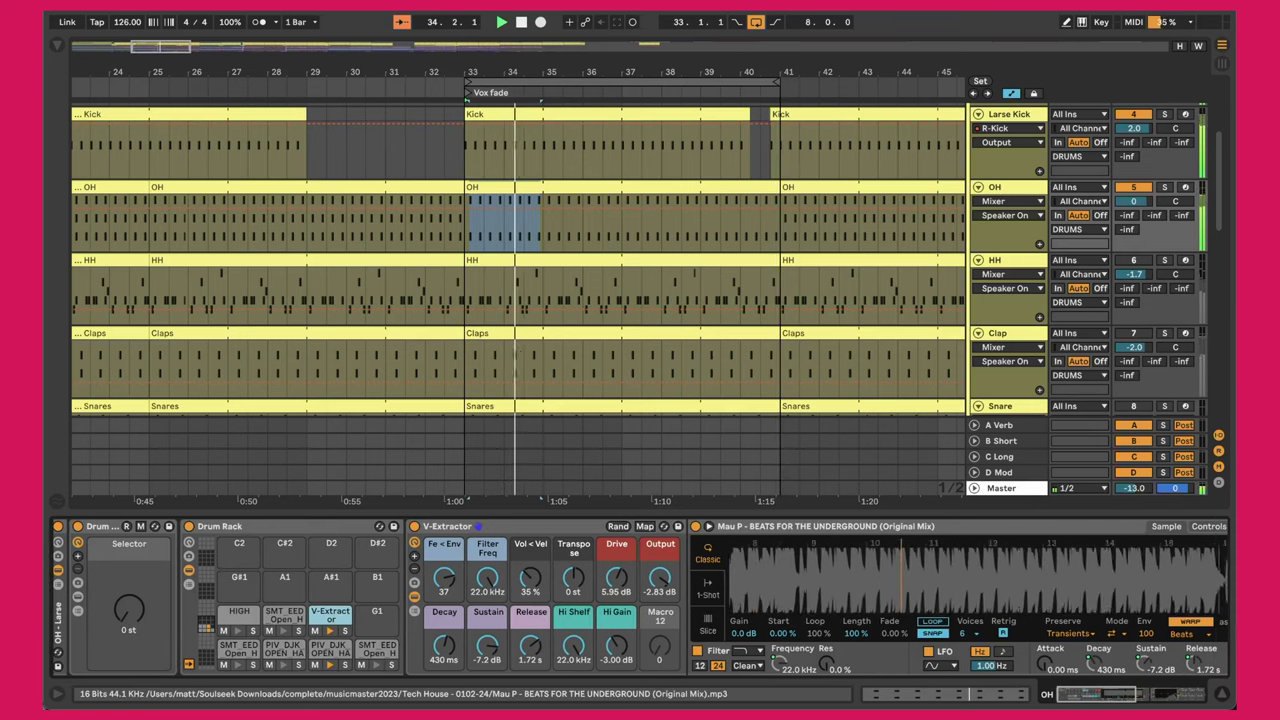
{"action": "scroll", "coordinate": [1024, 557], "scroll_direction": "up", "scroll_amount": 3}
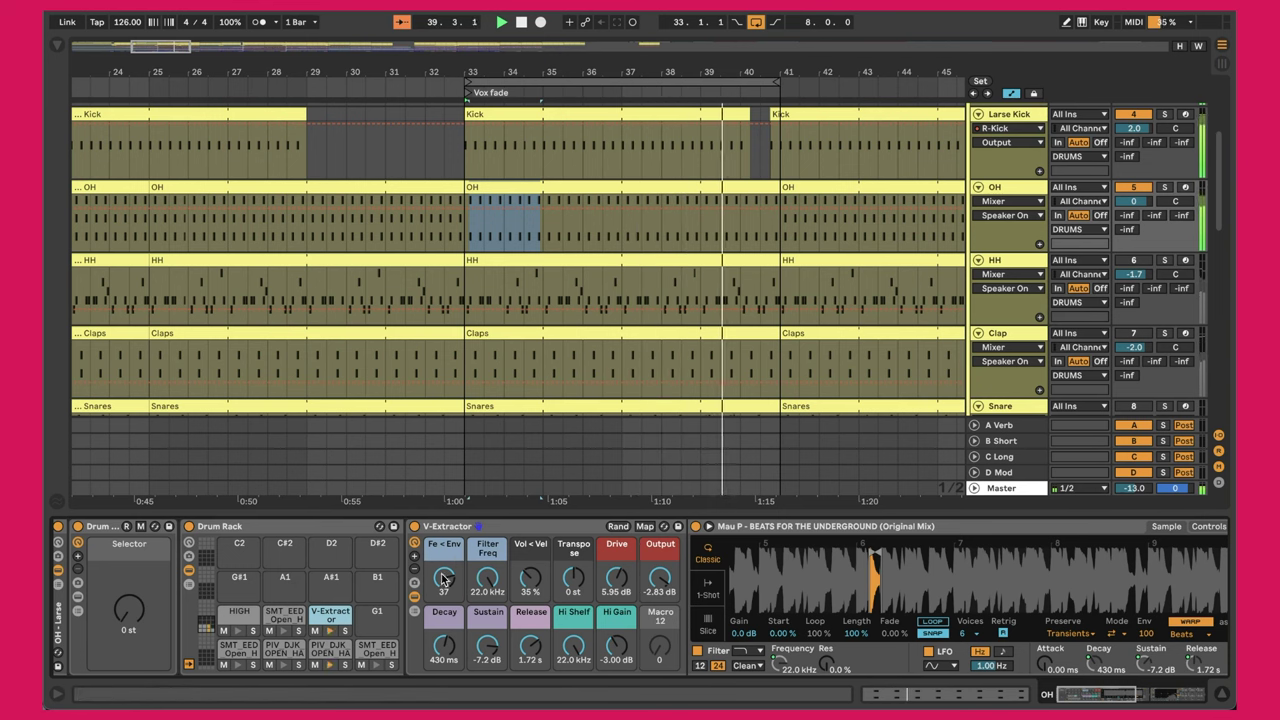
{"action": "left_click", "coordinate": [617, 587]}
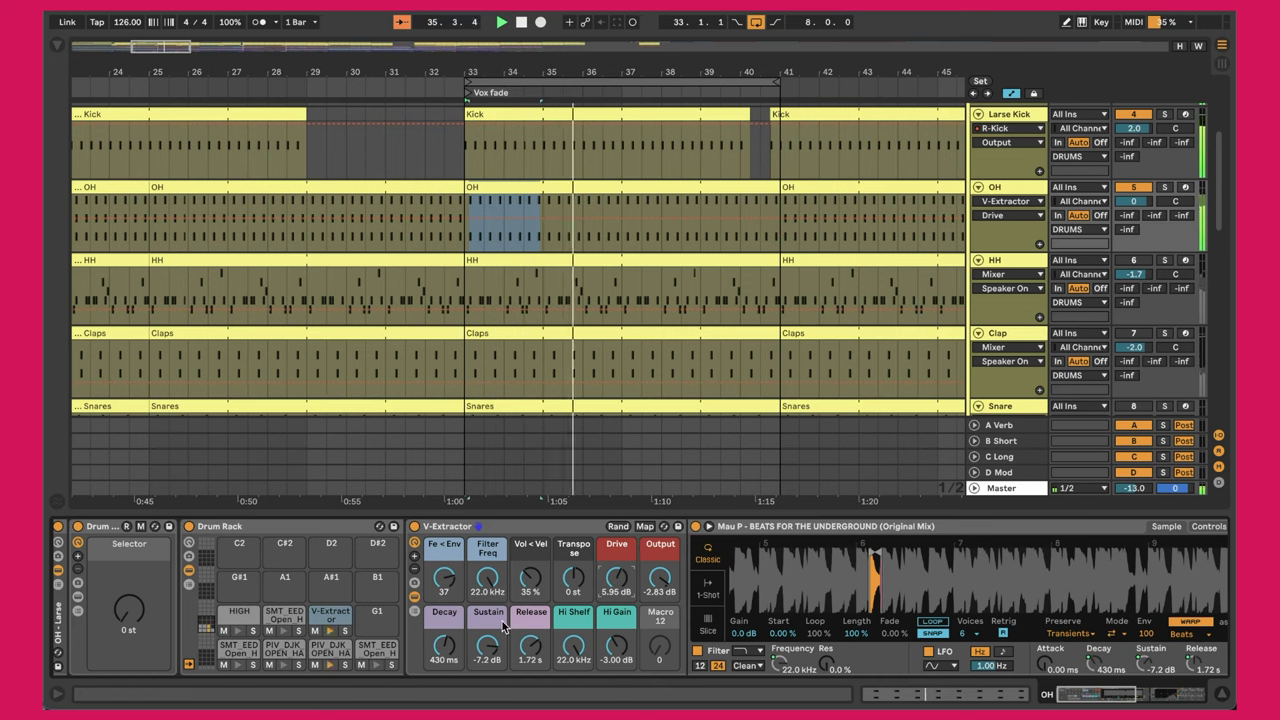
Review the OH track's V-Strip EQ Eight and TRANS settings, and return to the V-Extractor rack
{"action": "scroll", "coordinate": [612, 643], "scroll_direction": "right", "scroll_amount": 4}
{"action": "scroll", "coordinate": [612, 643], "scroll_direction": "right", "scroll_amount": 6}
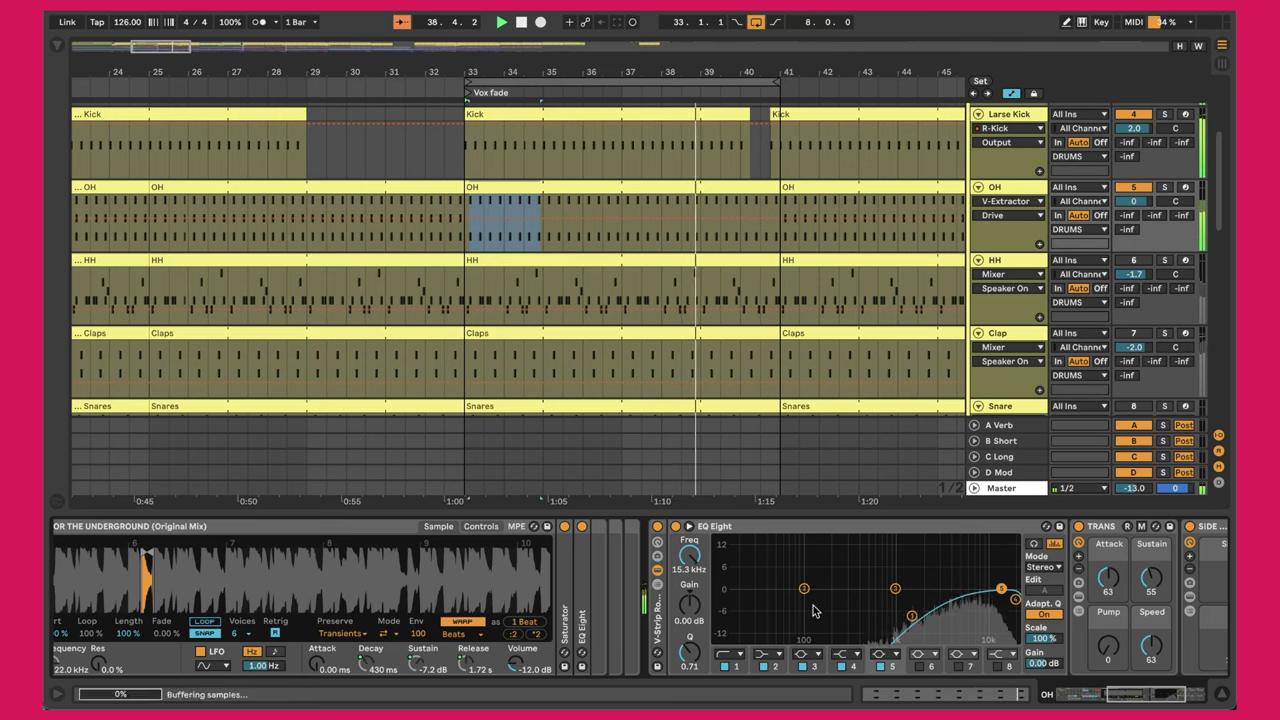
{"action": "scroll", "coordinate": [873, 611], "scroll_direction": "right", "scroll_amount": 3}
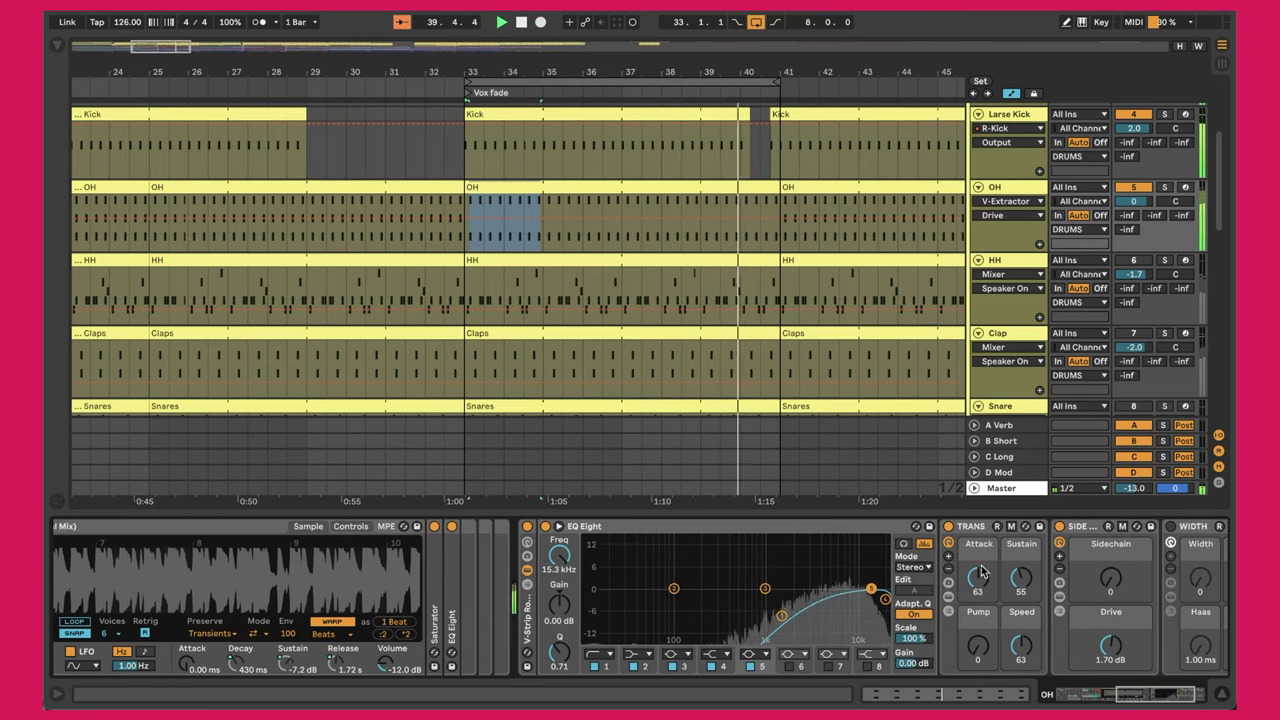
{"action": "scroll", "coordinate": [1010, 563], "scroll_direction": "right", "scroll_amount": 3}
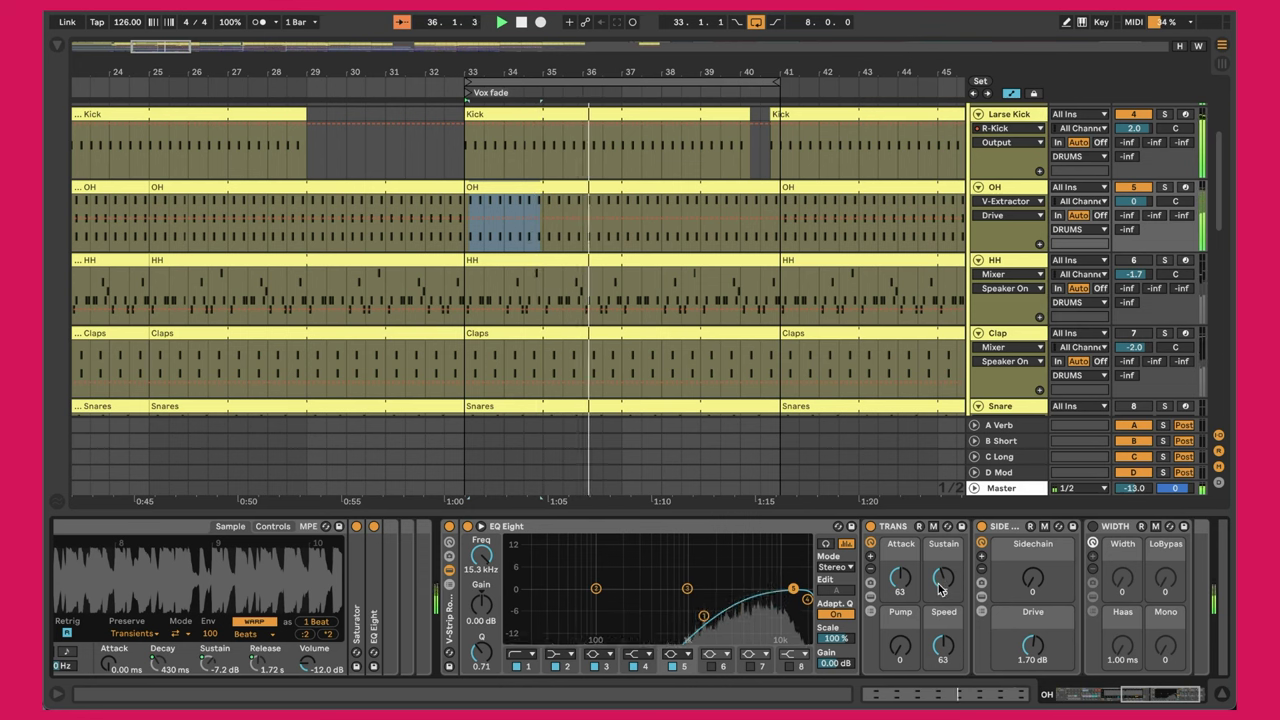
{"action": "left_click", "coordinate": [457, 621]}
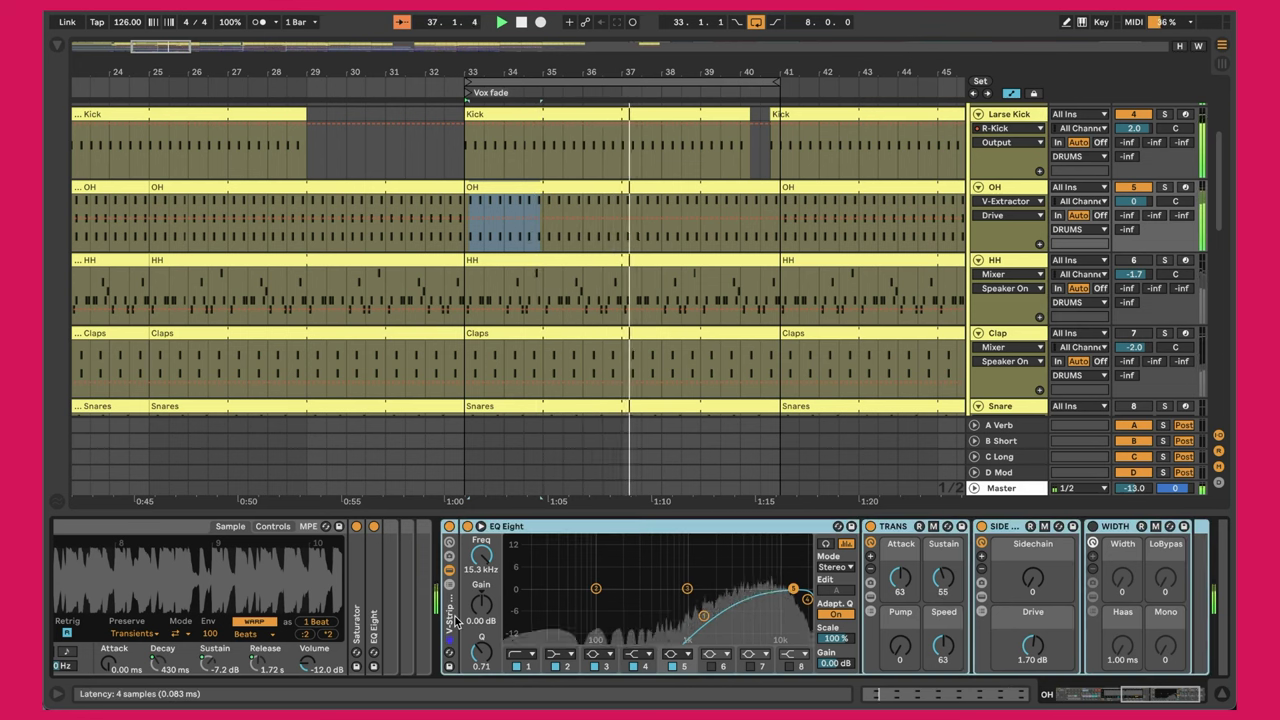
{"action": "scroll", "coordinate": [455, 620], "scroll_direction": "left", "scroll_amount": 10}
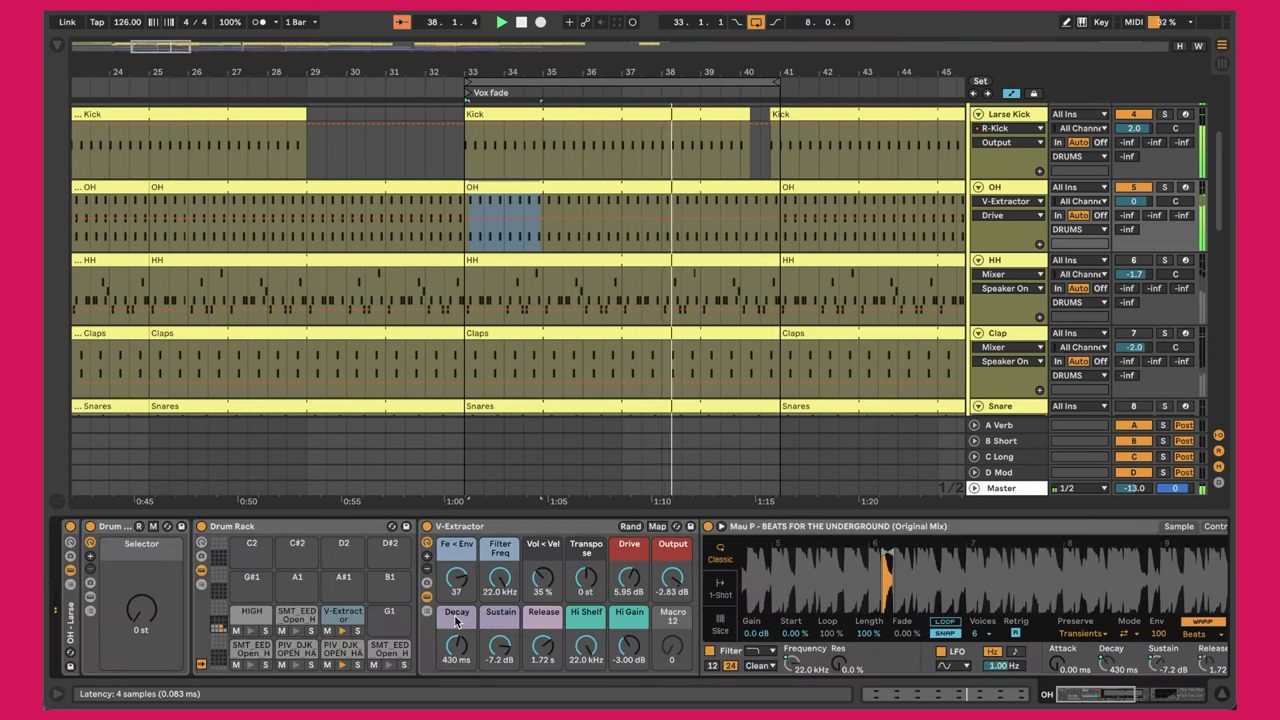
Reopen the OH clip at bar 33 and reactivate its HIGH notes
{"action": "double_click", "coordinate": [566, 190]}
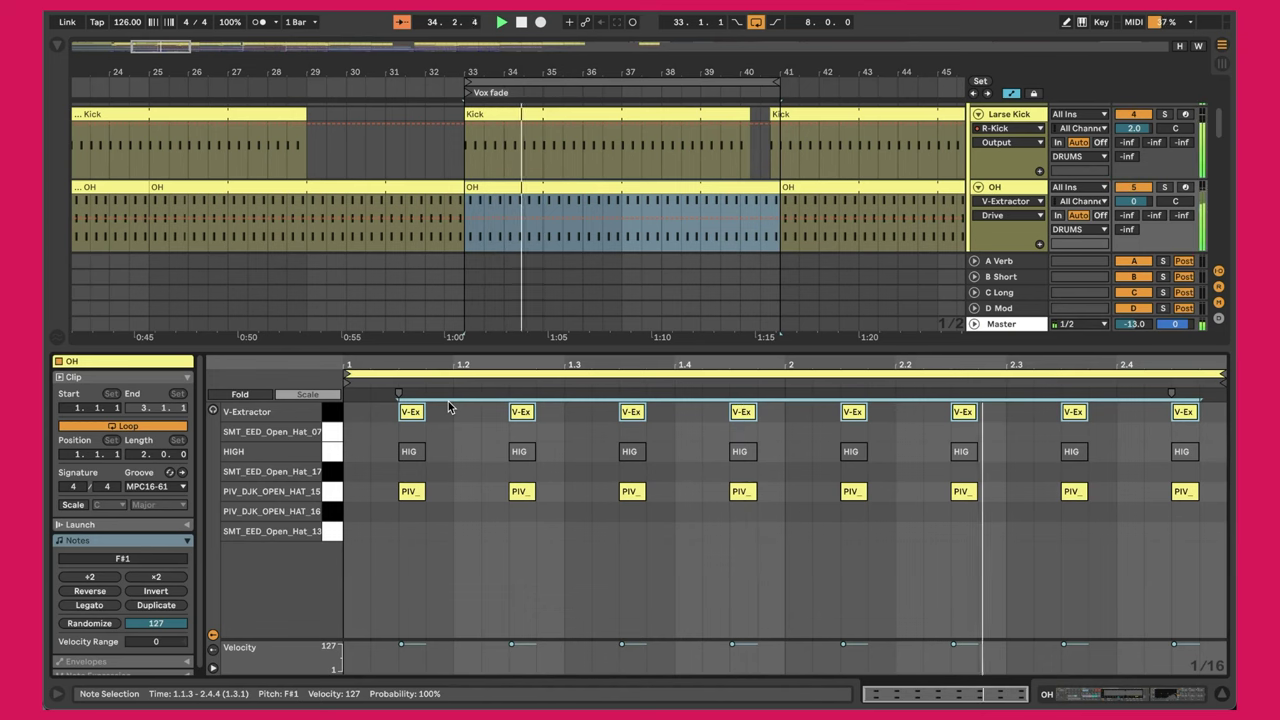
{"action": "left_click", "coordinate": [337, 455]}
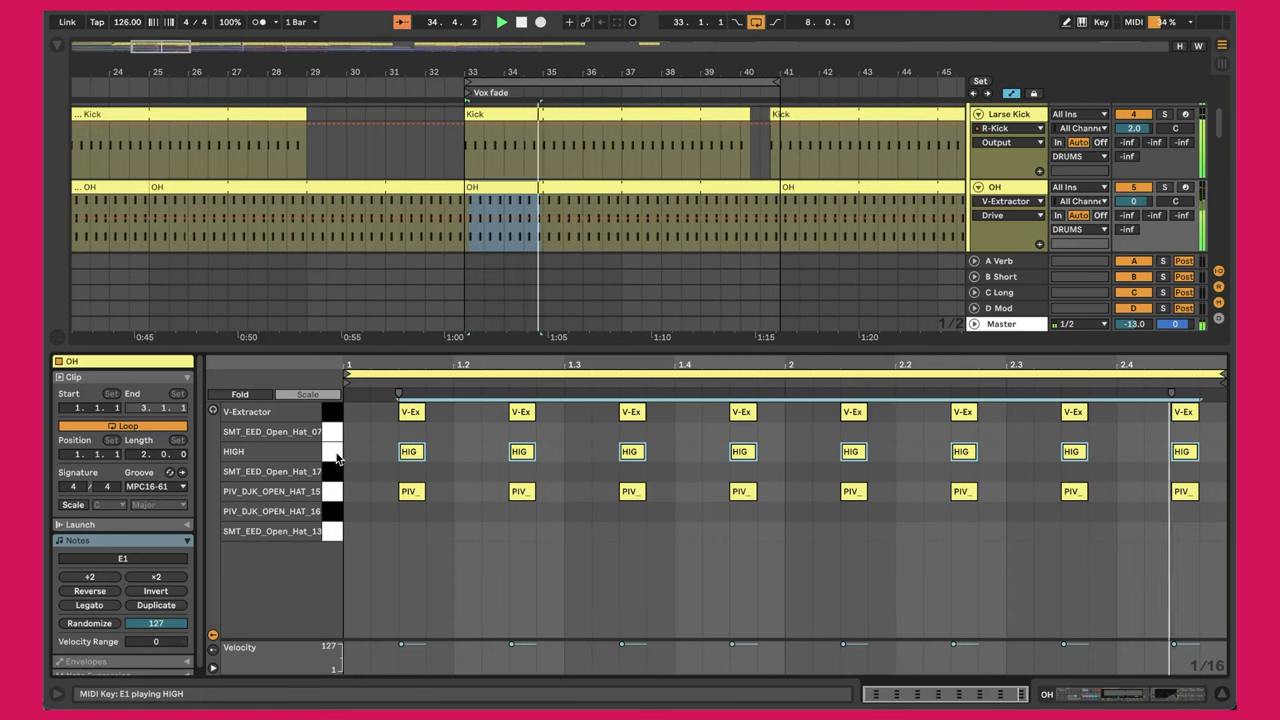
Show the HIGH pad's PIV_DJK_OPEN_HAT_05 sampler and move its sample end point slightly earlier
{"action": "key", "text": "shift+Tab"}
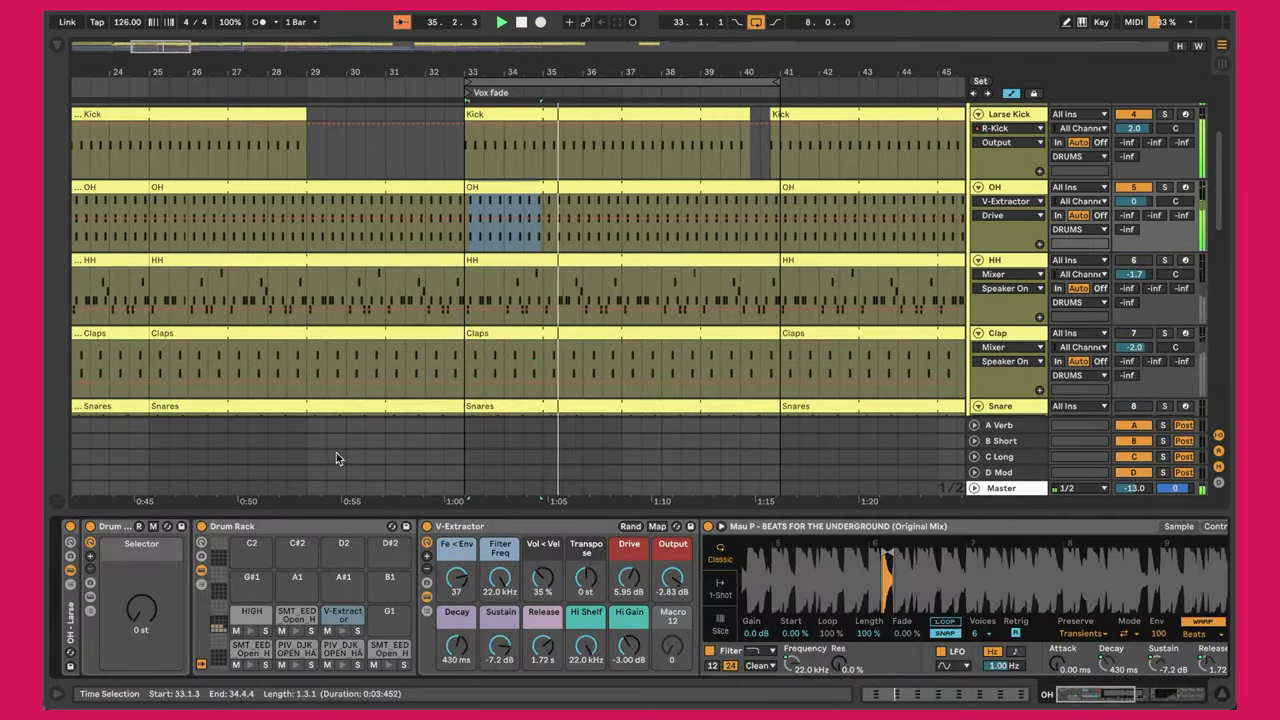
{"action": "left_click", "coordinate": [244, 627]}
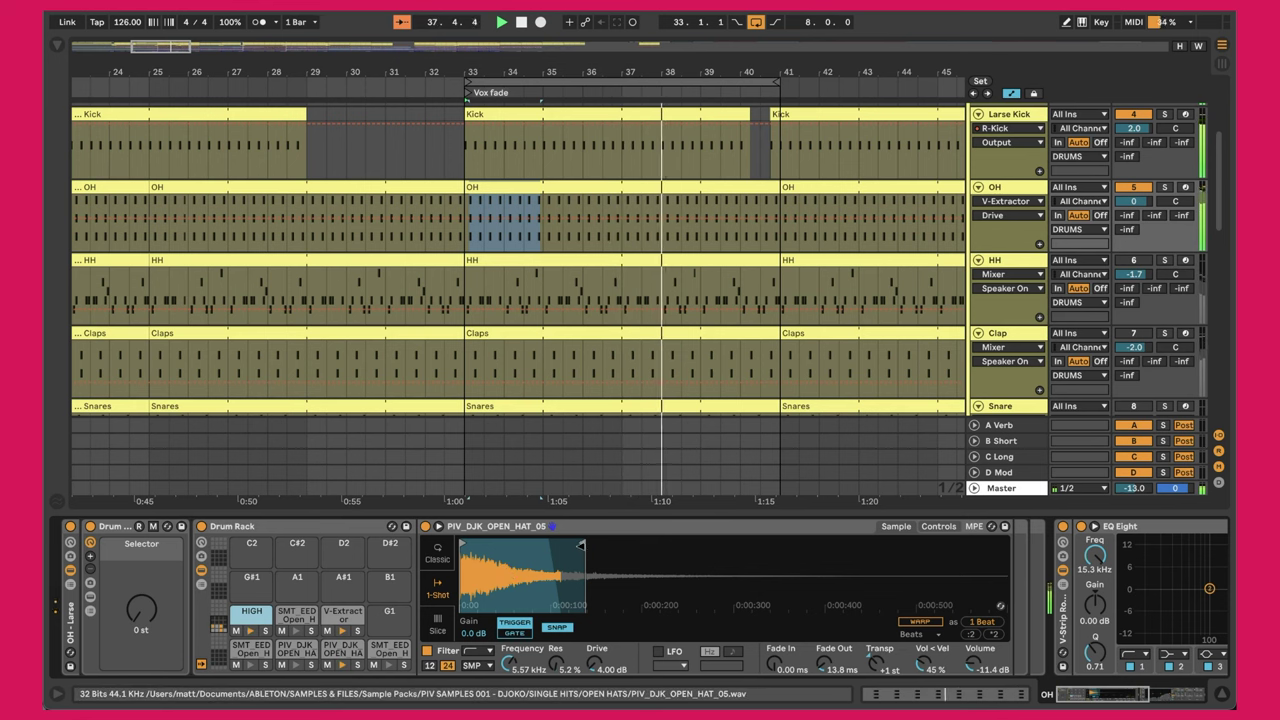
{"action": "left_click_drag", "start_coordinate": [587, 544], "coordinate": [575, 560]}
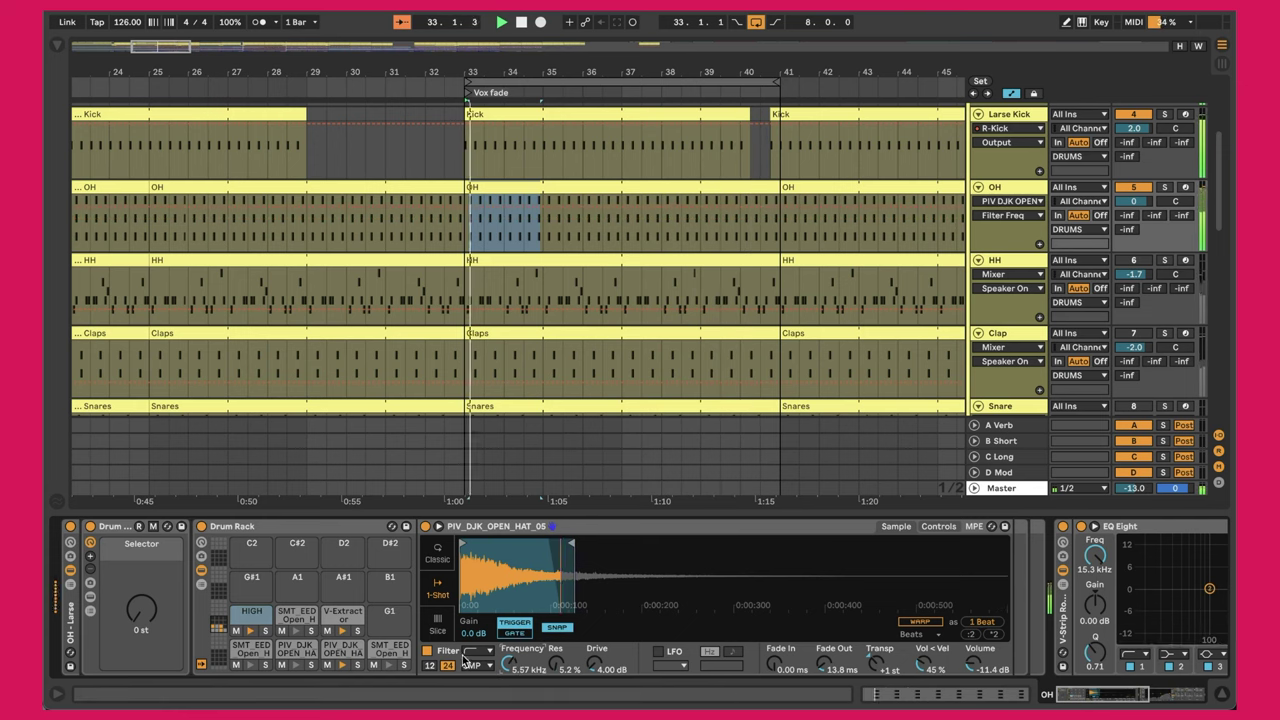
Inspect the PIV_DJK_OPEN_HAT_05 sampler's filter curve and transpose settings, and return to its waveform
{"action": "left_click", "coordinate": [938, 526]}
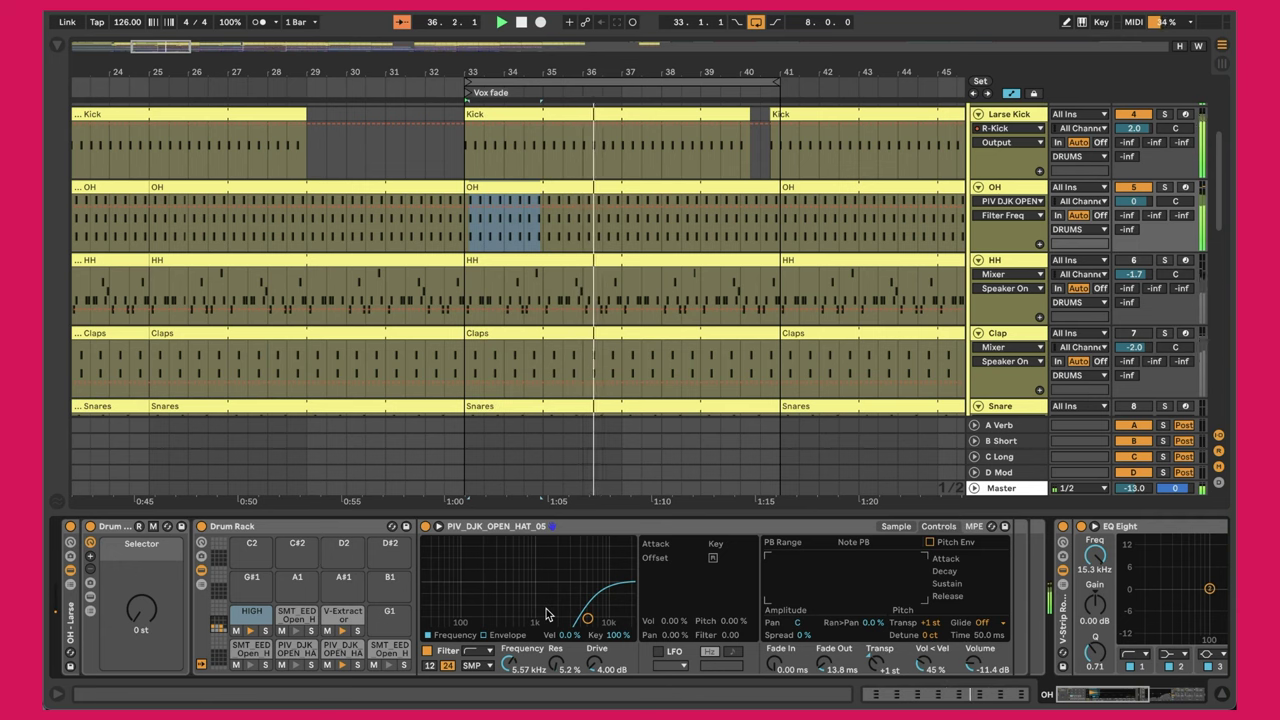
{"action": "left_click", "coordinate": [879, 665]}
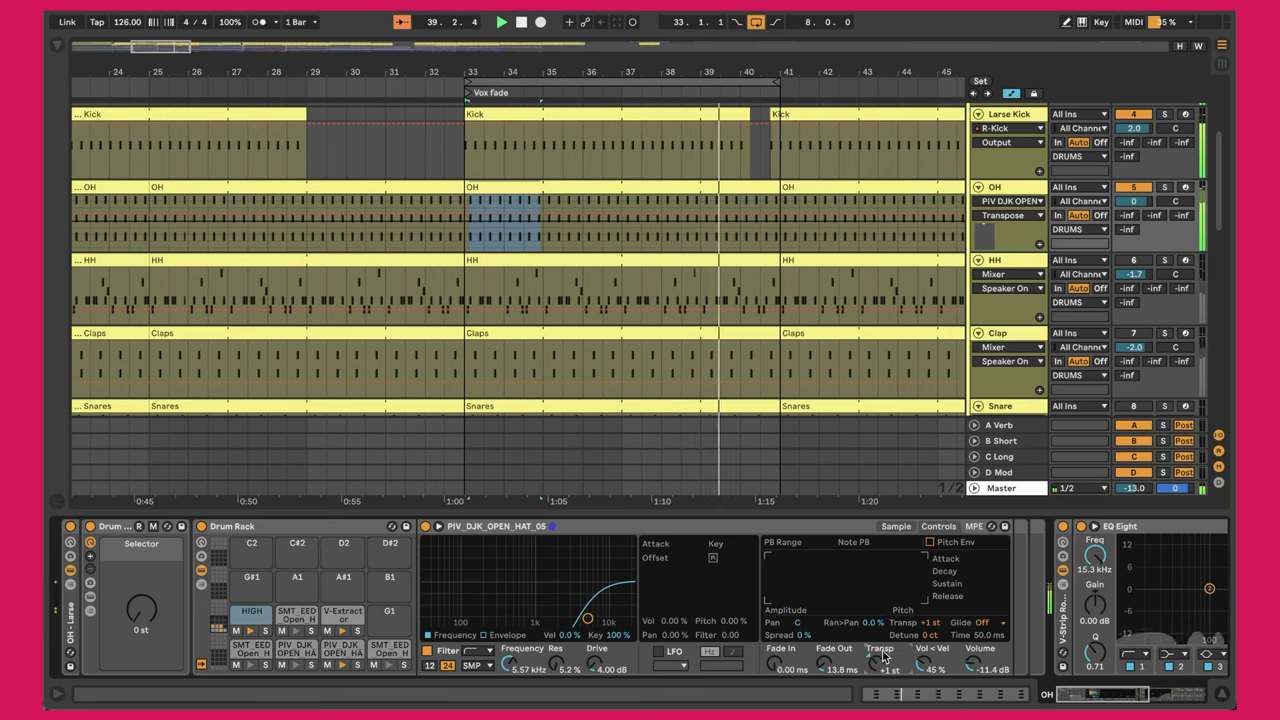
{"action": "left_click", "coordinate": [895, 527]}
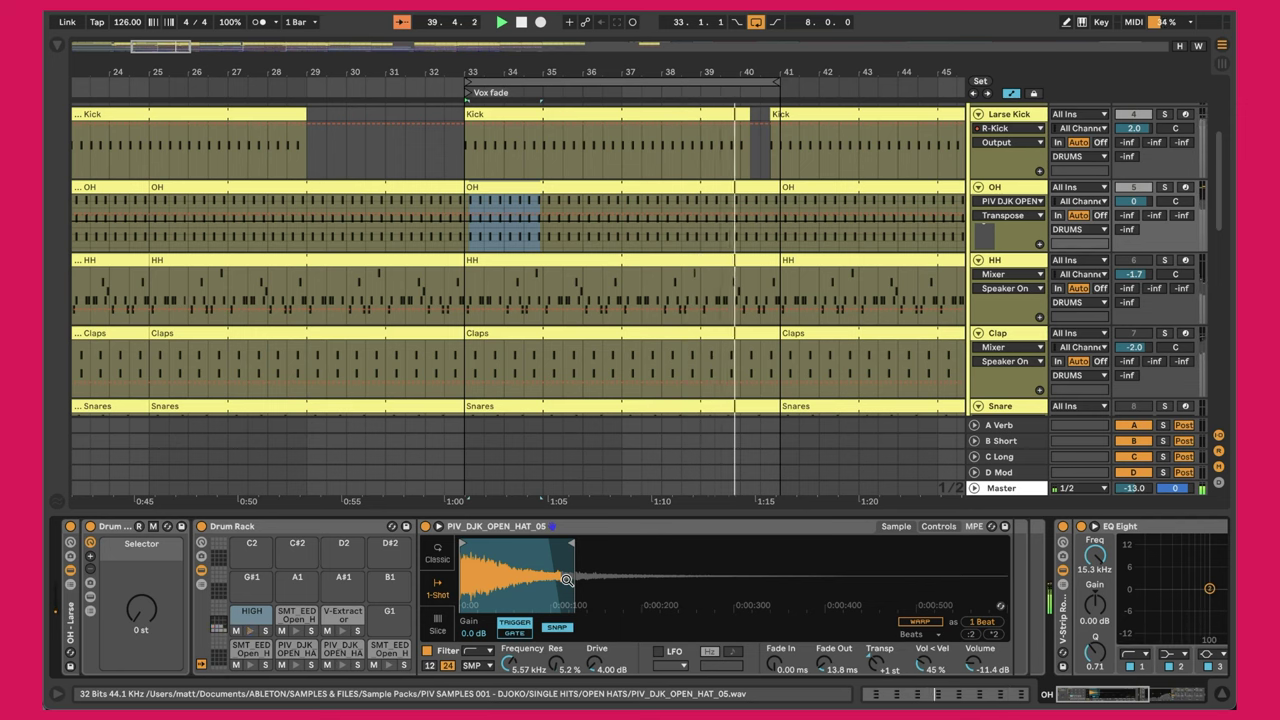
Examine the OH track's V-Strip chain: EQ Eight, TRANS, SIDE + SAT and WIDTH
{"action": "scroll", "coordinate": [566, 580], "scroll_direction": "right", "scroll_amount": 10}
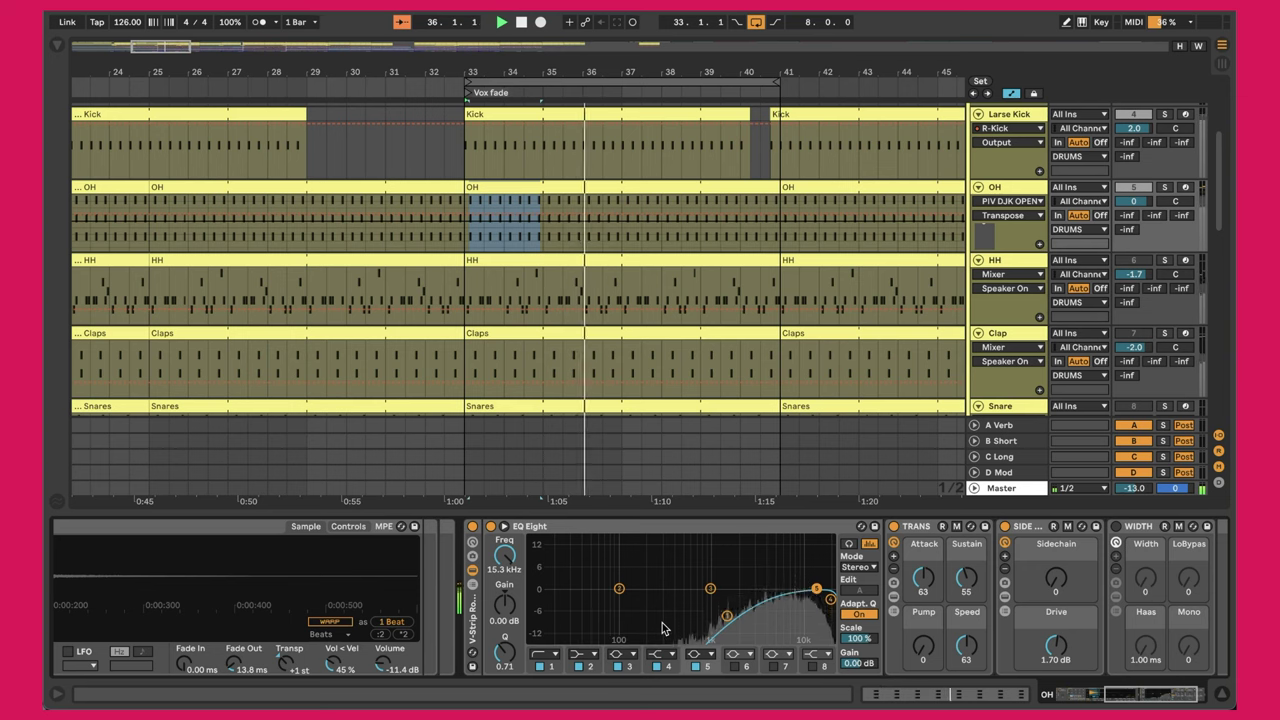
{"action": "scroll", "coordinate": [750, 600], "scroll_direction": "right", "scroll_amount": 3}
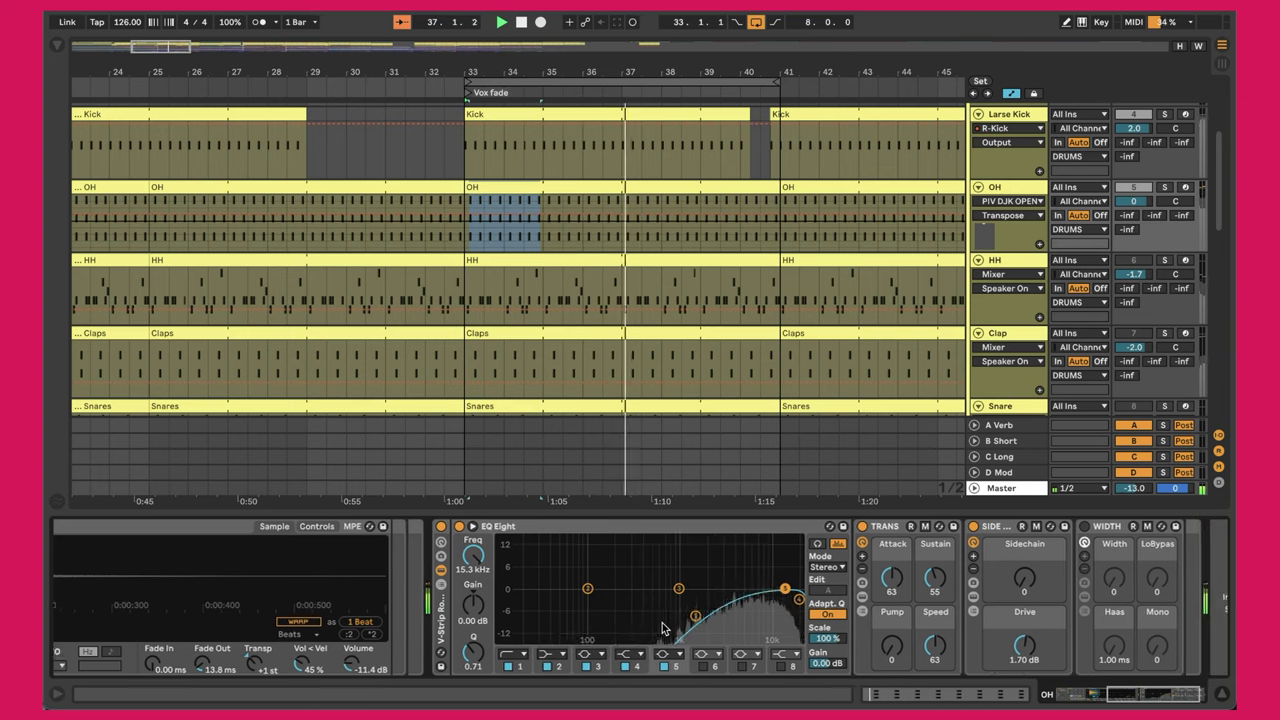
{"action": "left_click", "coordinate": [843, 530]}
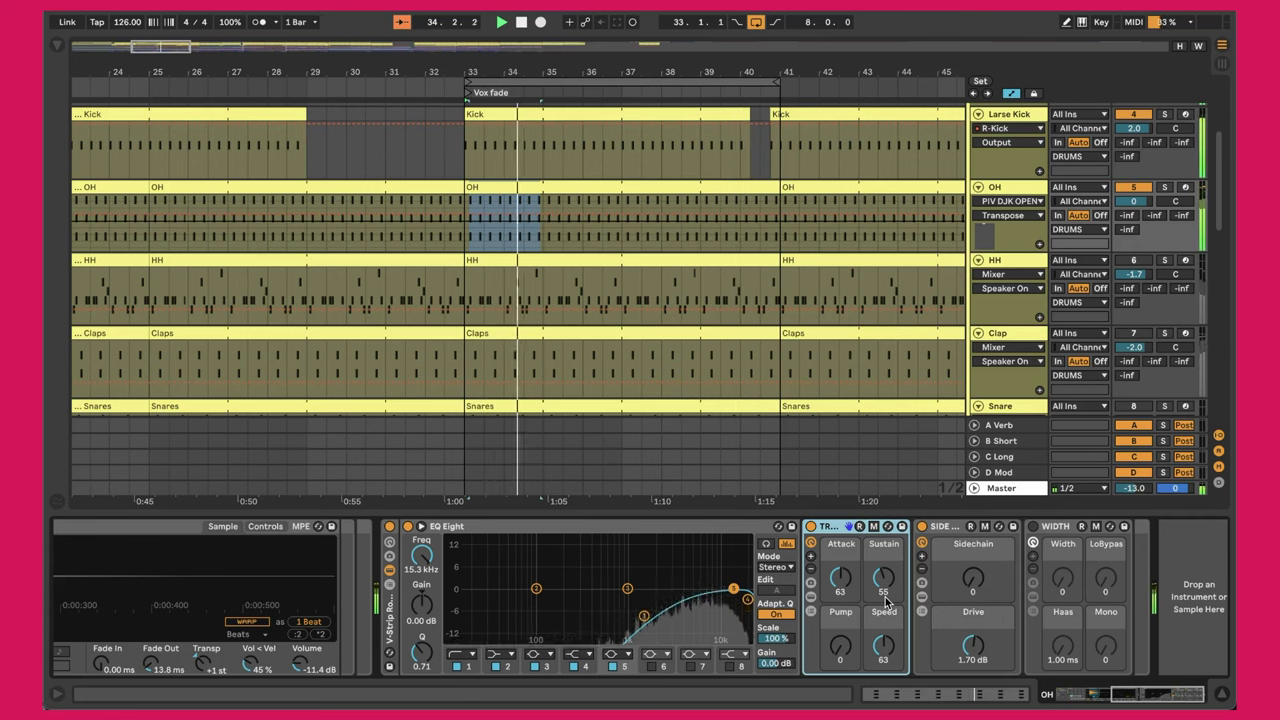
{"action": "left_click", "coordinate": [966, 619]}
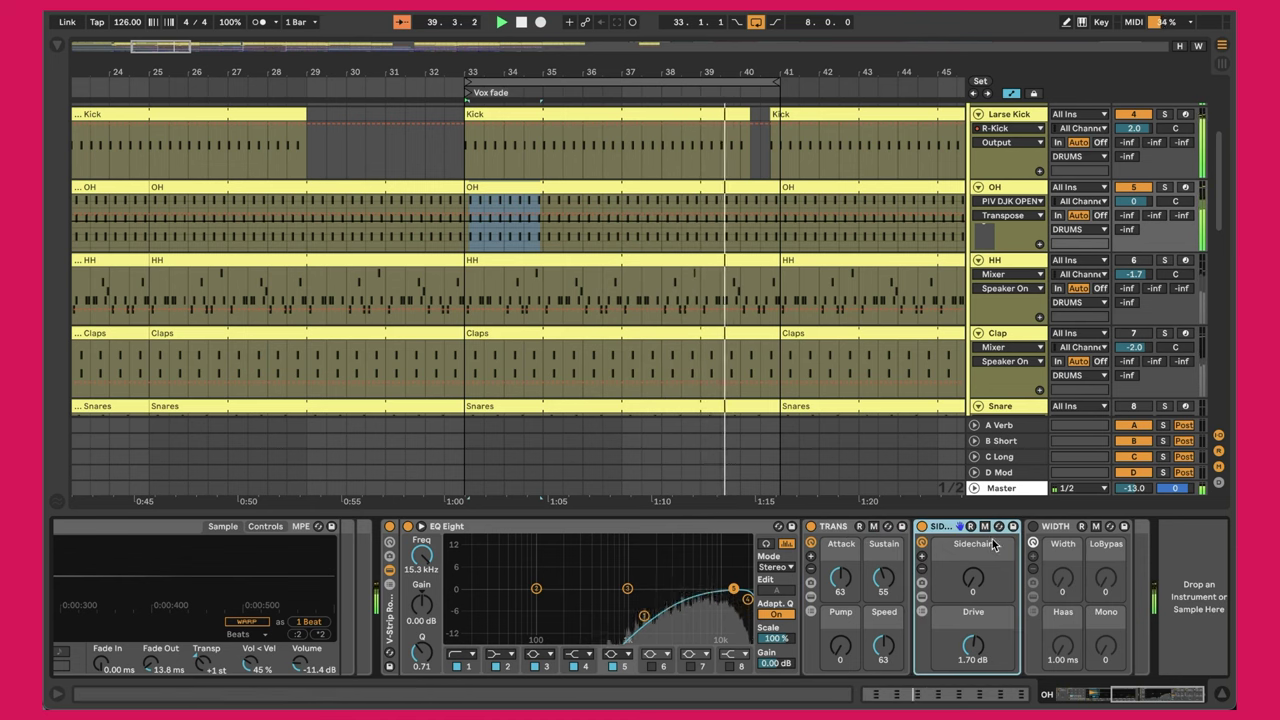
{"action": "left_click", "coordinate": [1064, 532]}
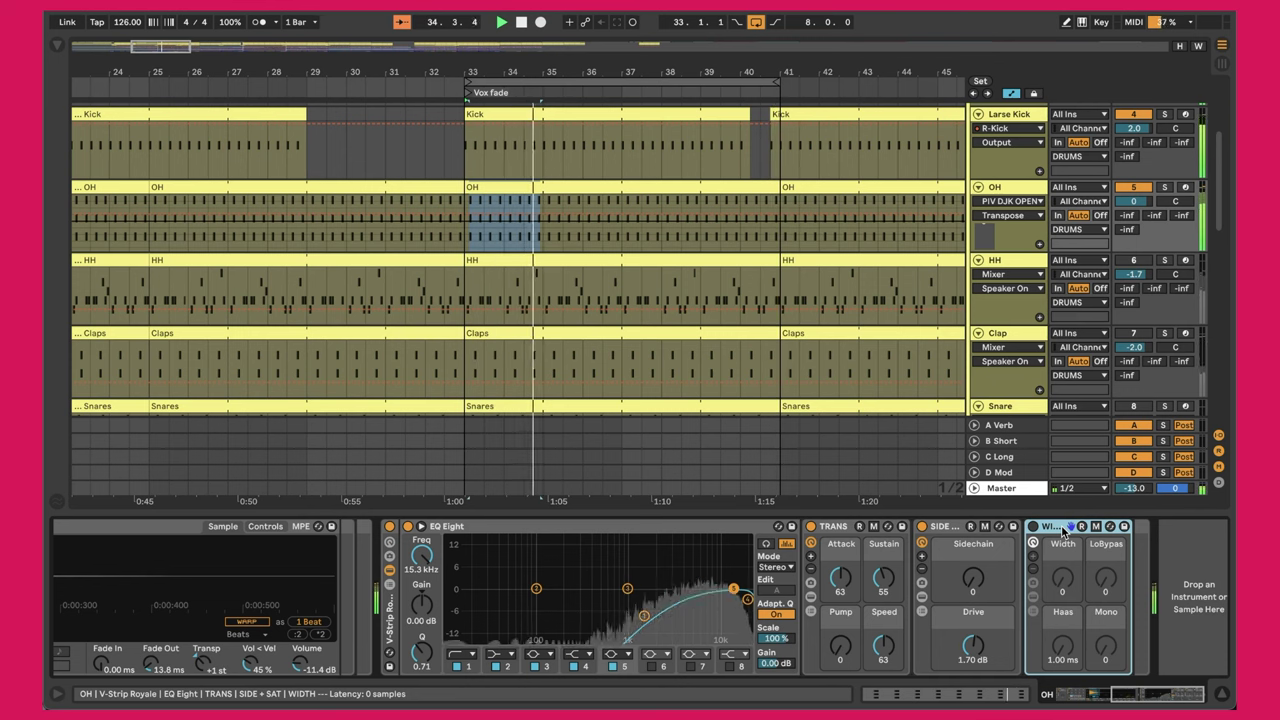
Activate the HH track and select the D1 closed hat notes in its clip at bar 33
{"action": "left_click", "coordinate": [1144, 261]}
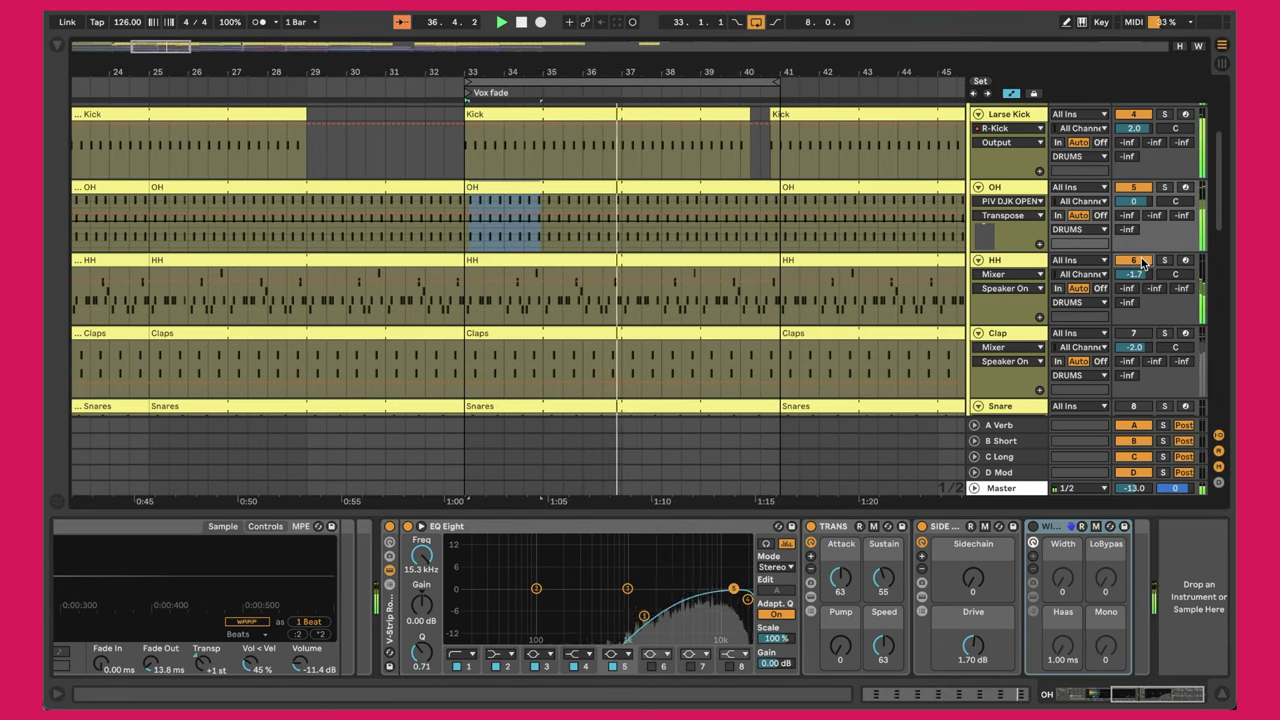
{"action": "double_click", "coordinate": [616, 259]}
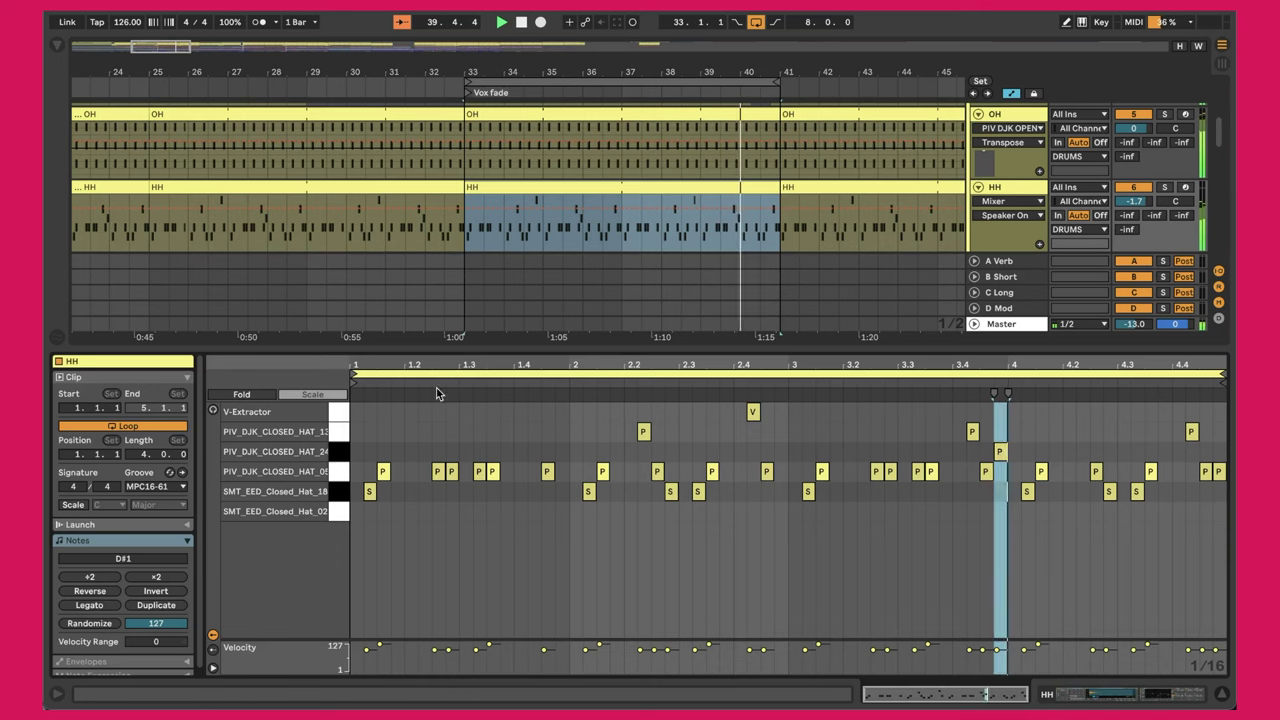
{"action": "left_click", "coordinate": [333, 472]}
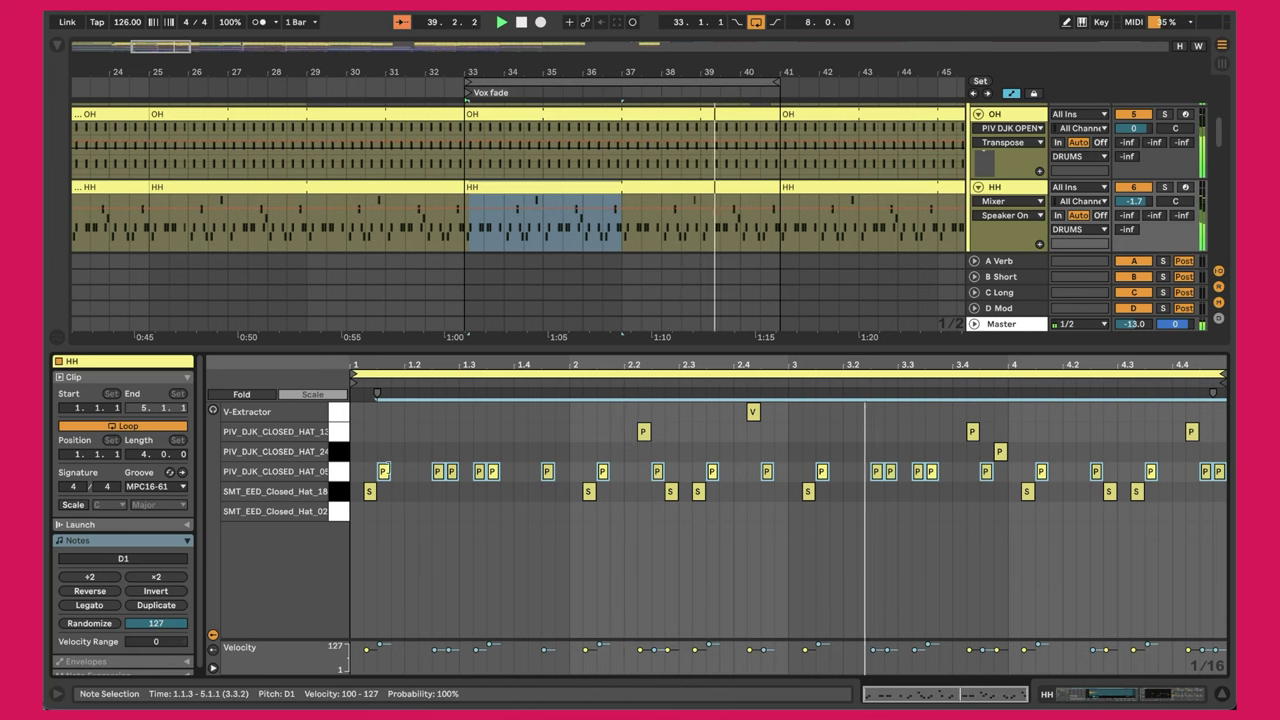
Select all hat notes in the first two bars of the HH clip to point out the repeating pattern
{"action": "left_click", "coordinate": [691, 545]}
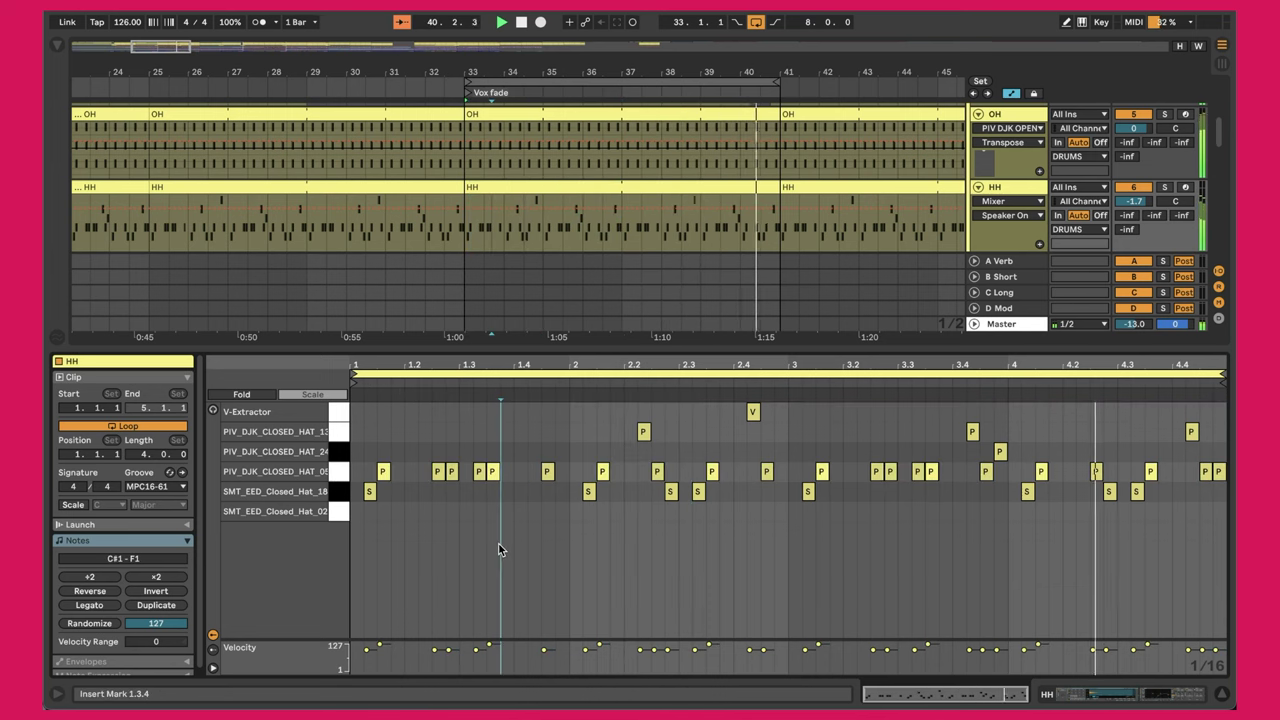
{"action": "left_click_drag", "start_coordinate": [400, 537], "coordinate": [567, 539]}
{"action": "left_click_drag", "start_coordinate": [785, 541], "coordinate": [352, 400]}
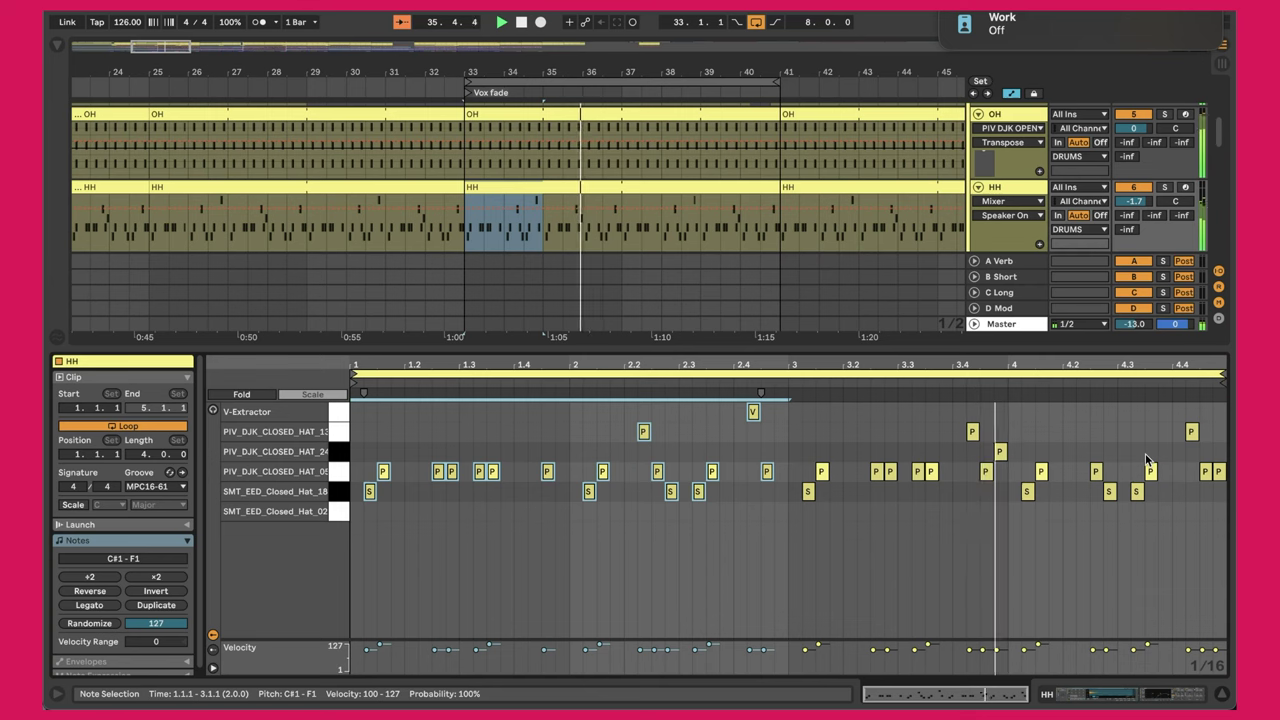
Show the HH track's devices and examine its V-Strip EQ Eight, TRANS and Drive settings
{"action": "key", "text": "shift+Tab"}
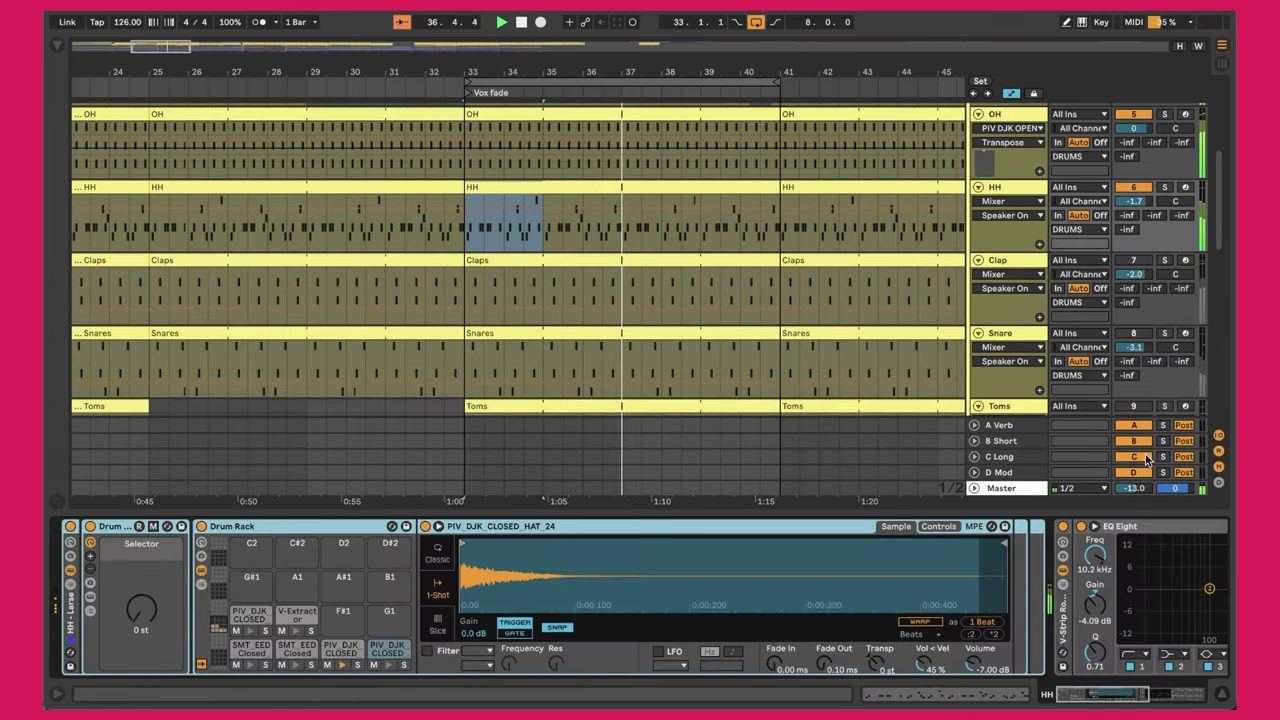
{"action": "scroll", "coordinate": [837, 600], "scroll_direction": "right", "scroll_amount": 5}
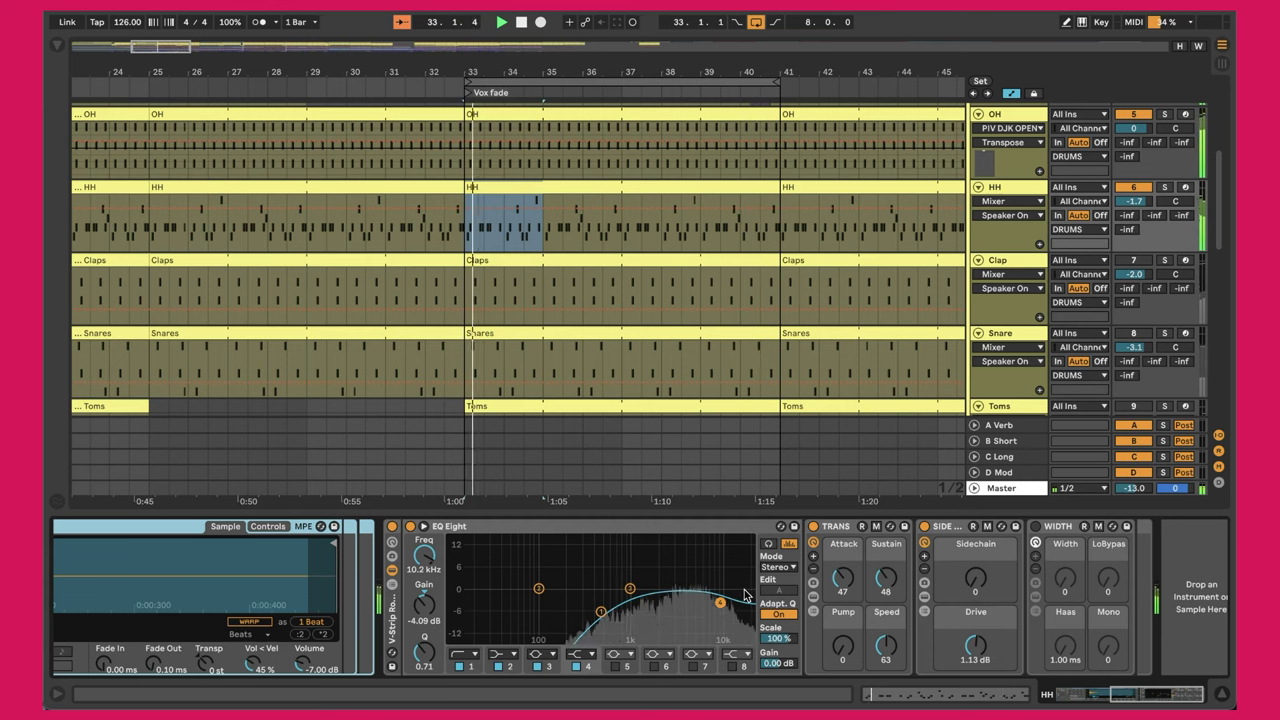
{"action": "left_click", "coordinate": [848, 529]}
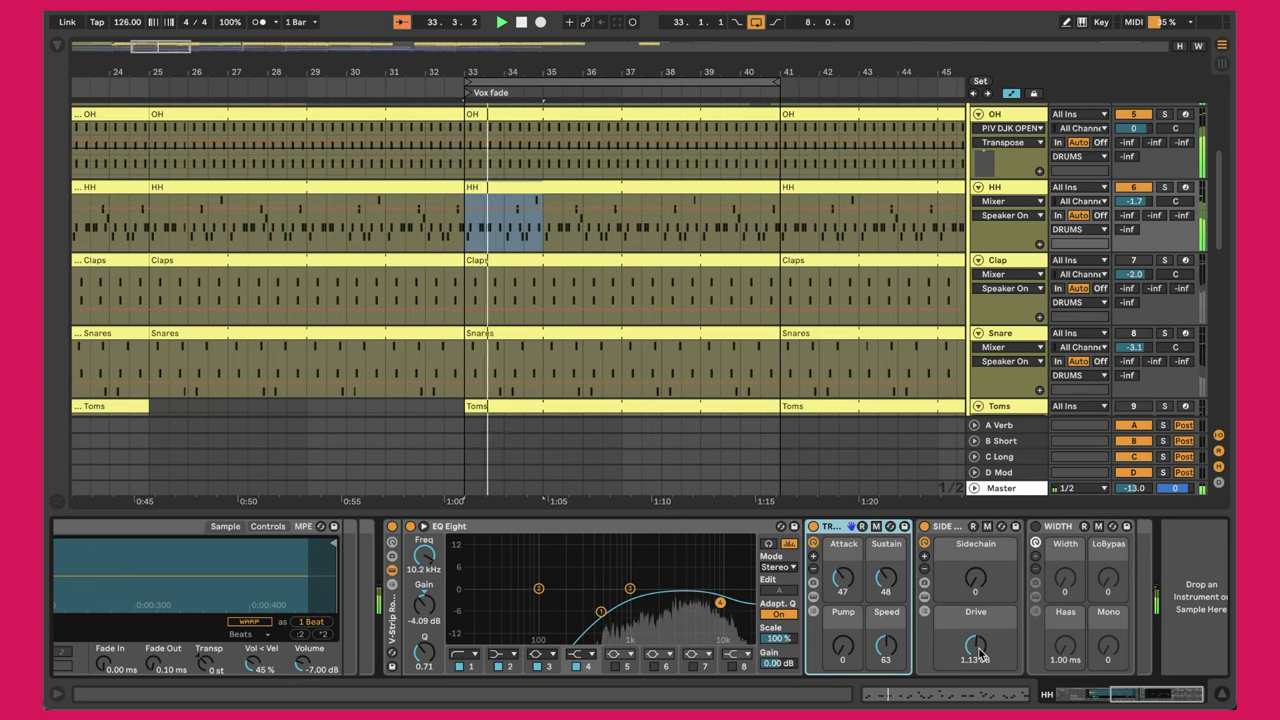
Activate the Clap track and review its Claps clip at bar 33 along with its Drum Rack
{"action": "left_click", "coordinate": [1010, 260]}
{"action": "left_click", "coordinate": [1130, 262]}
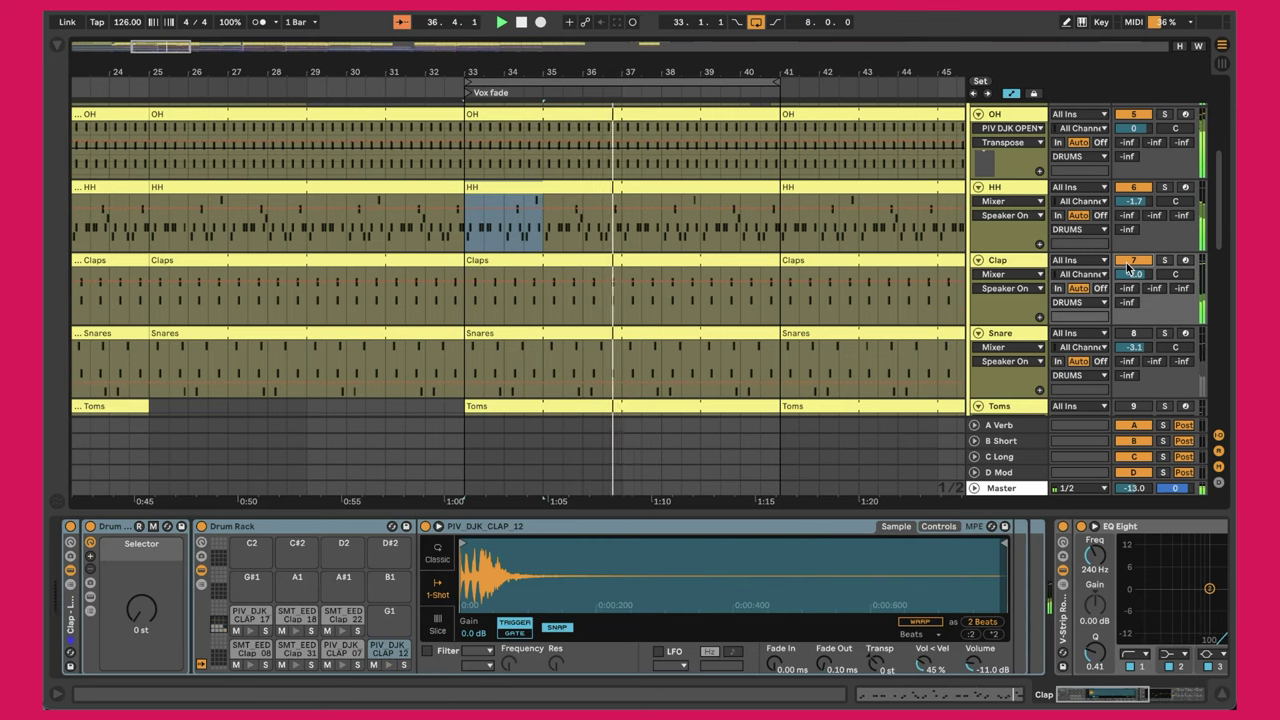
{"action": "double_click", "coordinate": [628, 262]}
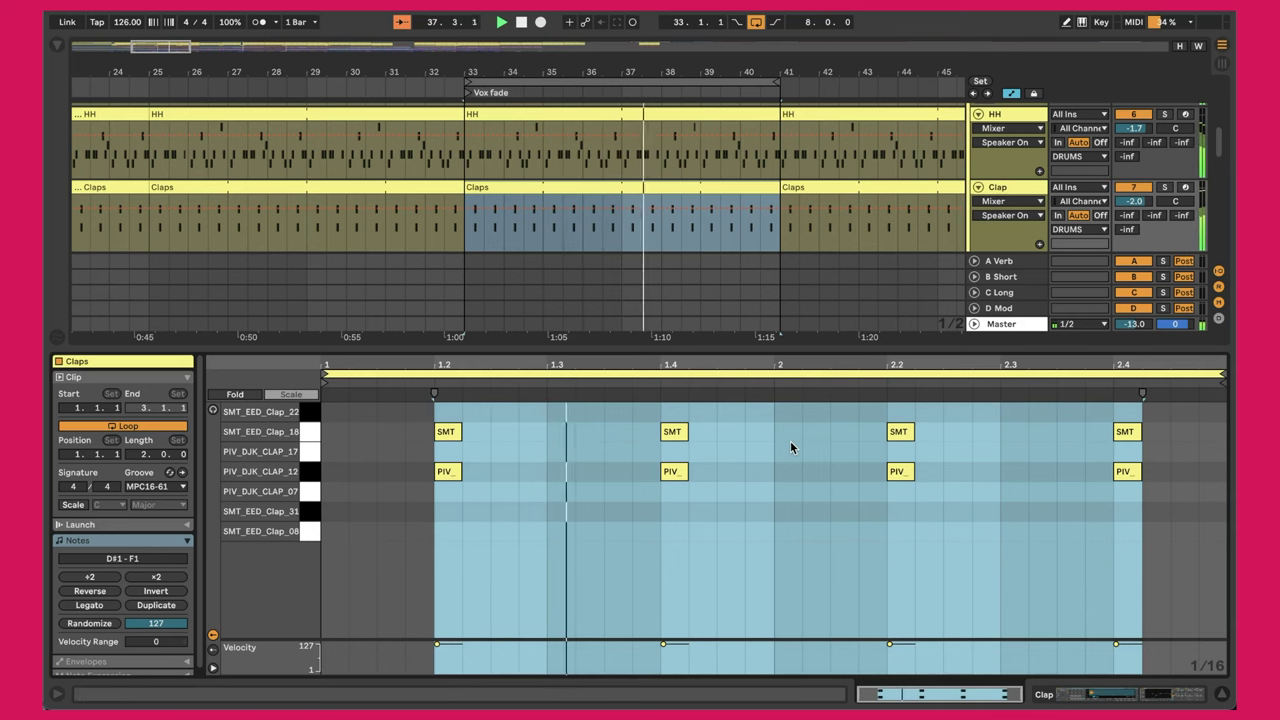
{"action": "key", "text": "shift+Tab"}
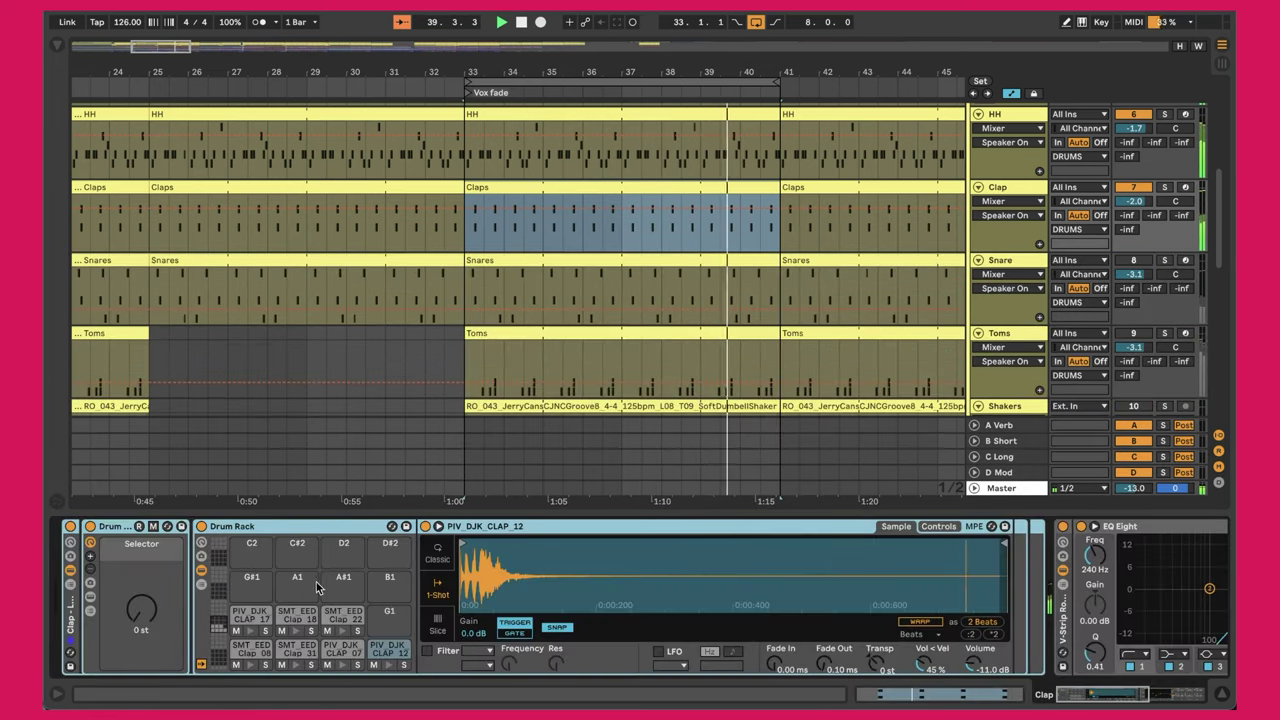
Compare the pan and volume controls of the PIV_DJK_CLAP_12 and SMT_EED_Clap_18 samples, and examine the Clap track's effects
{"action": "left_click", "coordinate": [292, 618]}
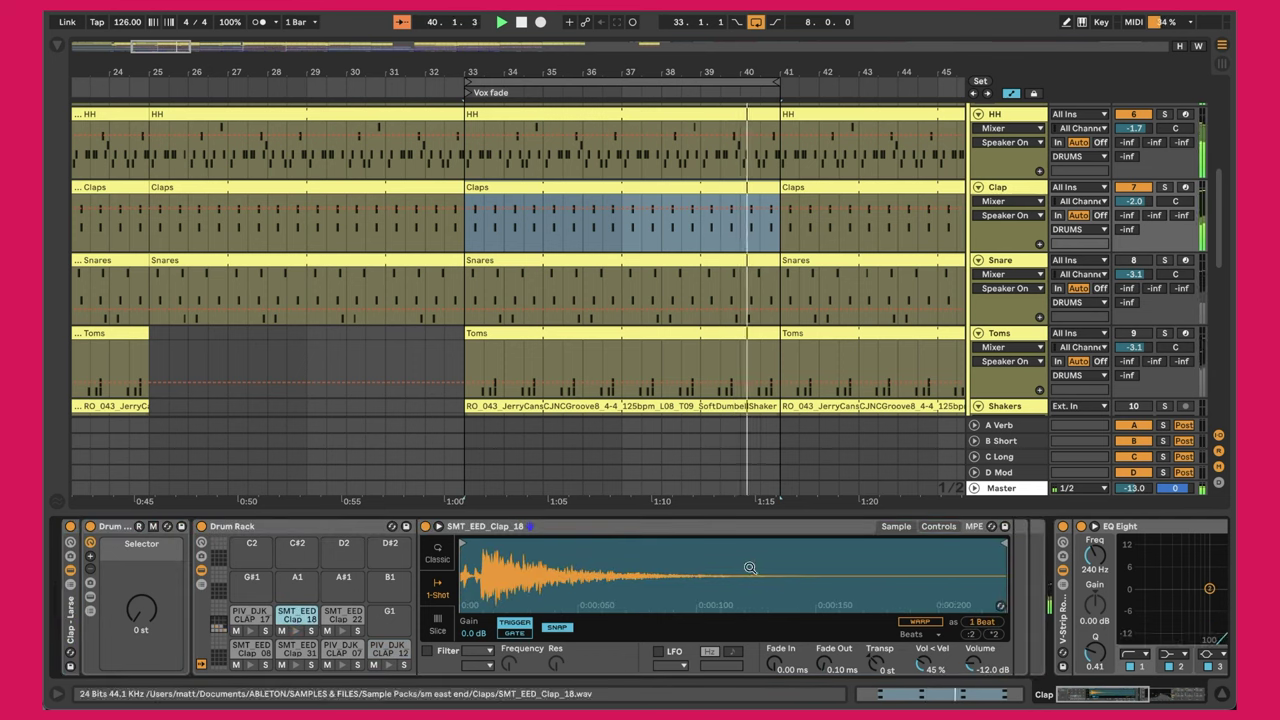
{"action": "left_click", "coordinate": [940, 527]}
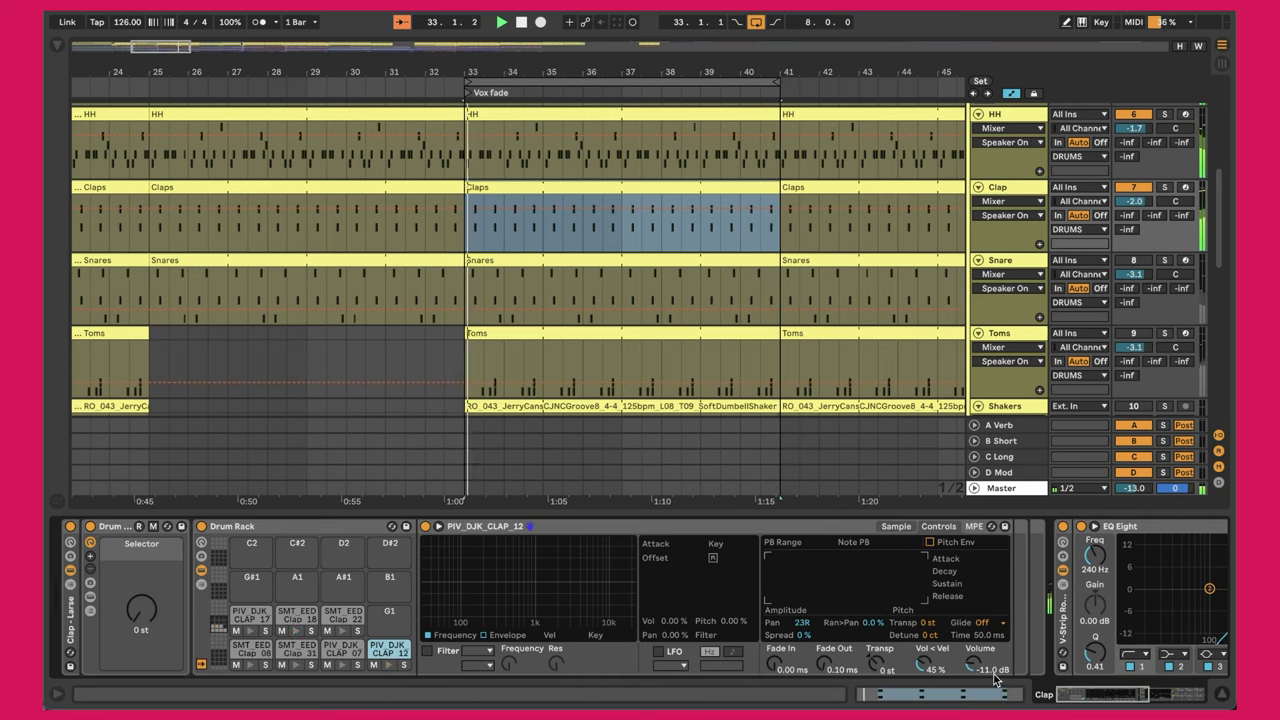
{"action": "left_click", "coordinate": [290, 620]}
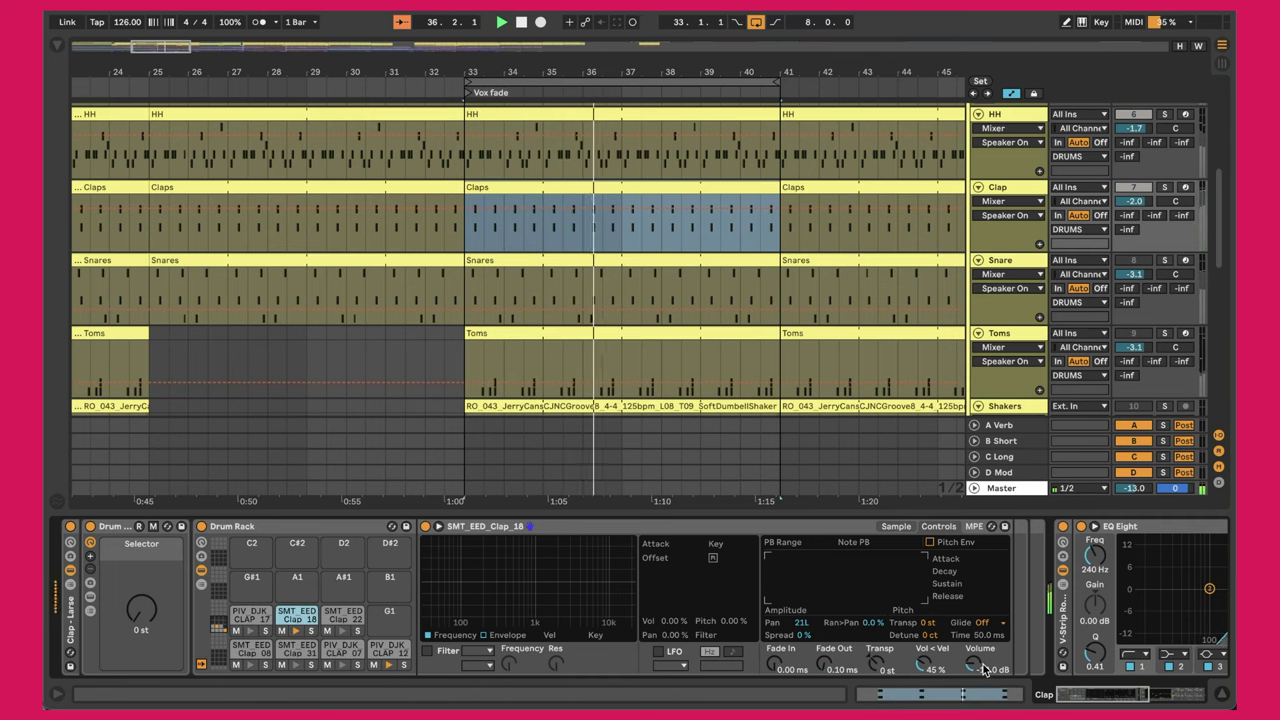
{"action": "left_click_drag", "start_coordinate": [975, 664], "coordinate": [887, 620]}
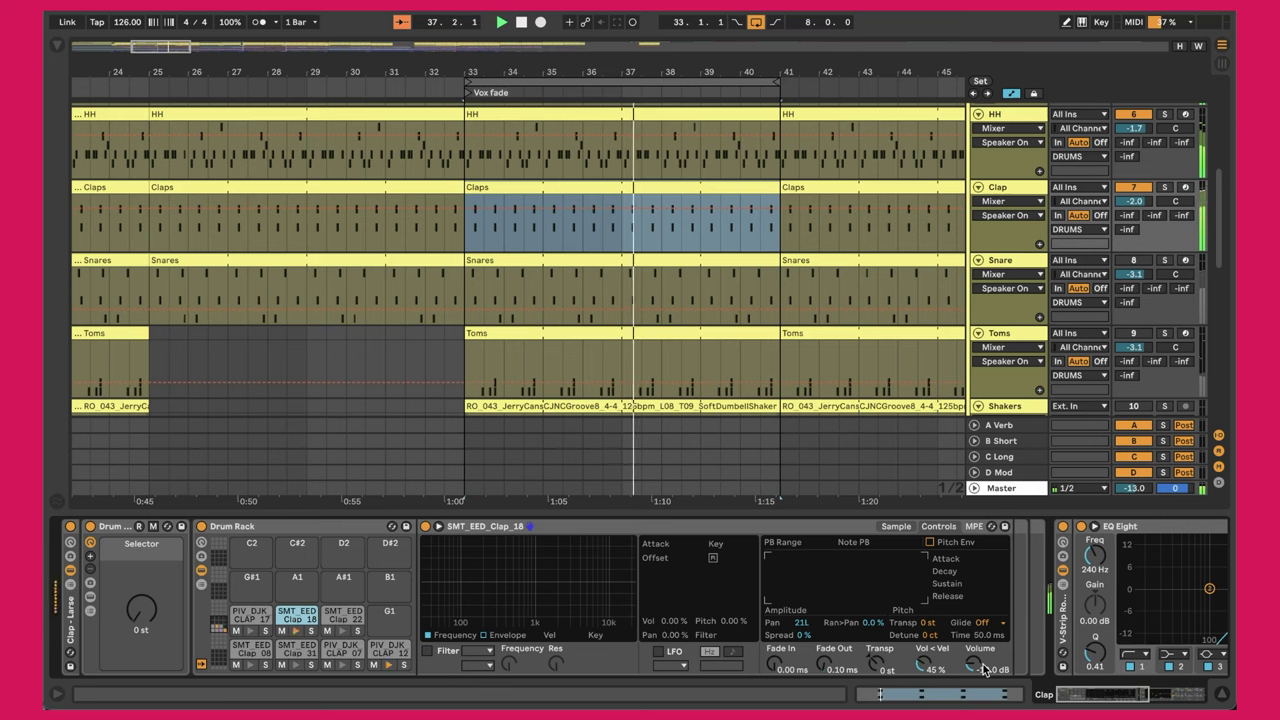
{"action": "scroll", "coordinate": [886, 618], "scroll_direction": "right", "scroll_amount": 10}
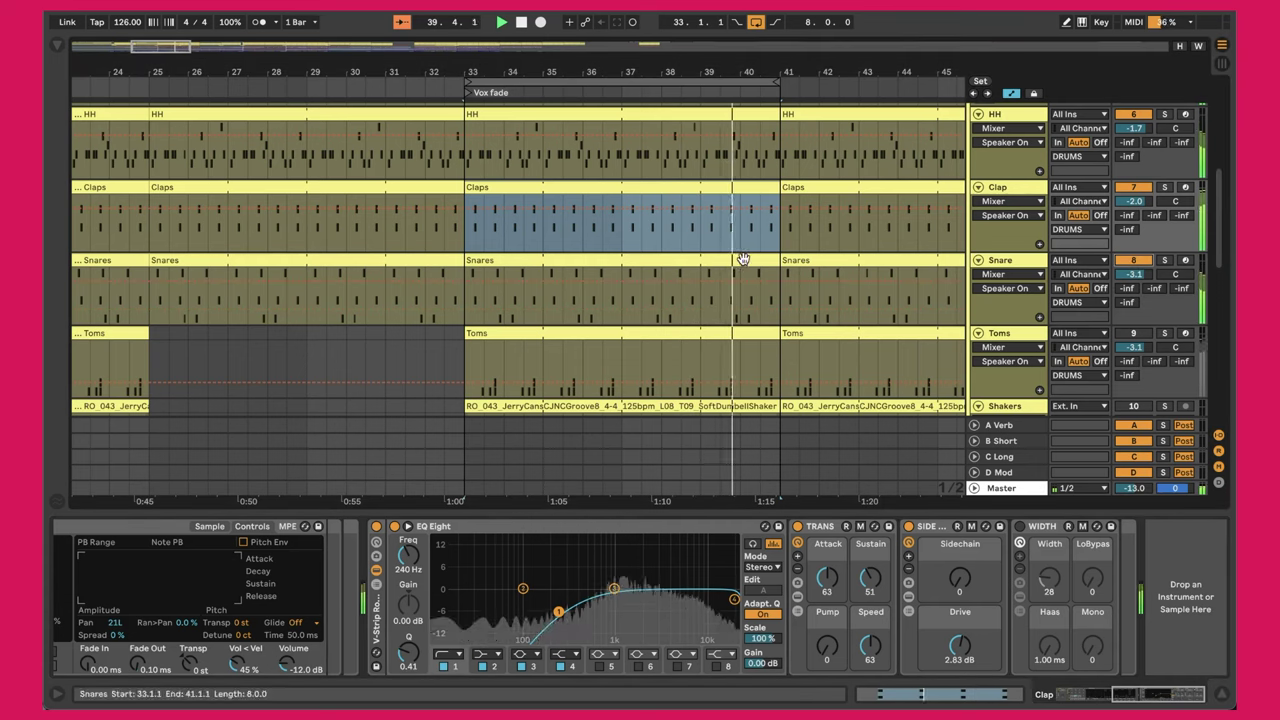
Review the Snares clip at bar 33, auditioning the track's volume and selecting the SMT_EED_Snare_02 notes to point out the pattern
{"action": "double_click", "coordinate": [669, 263]}
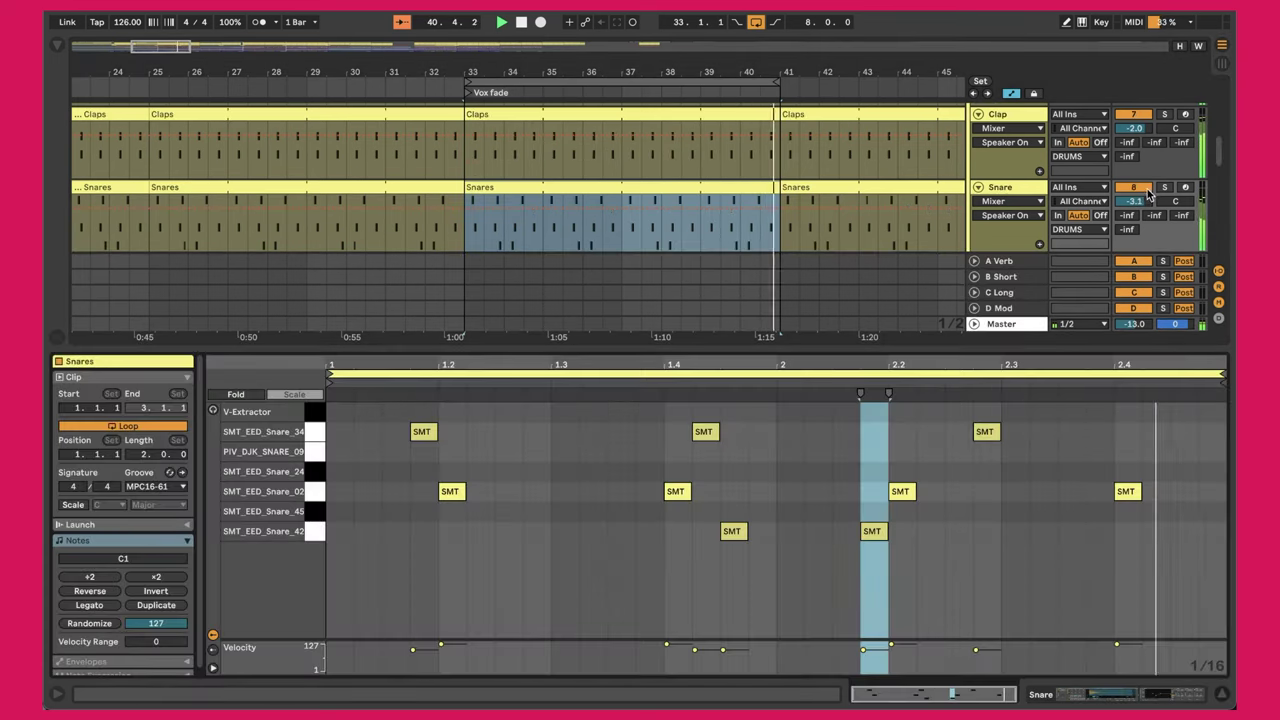
{"action": "left_click_drag", "start_coordinate": [1136, 206], "coordinate": [1136, 174]}
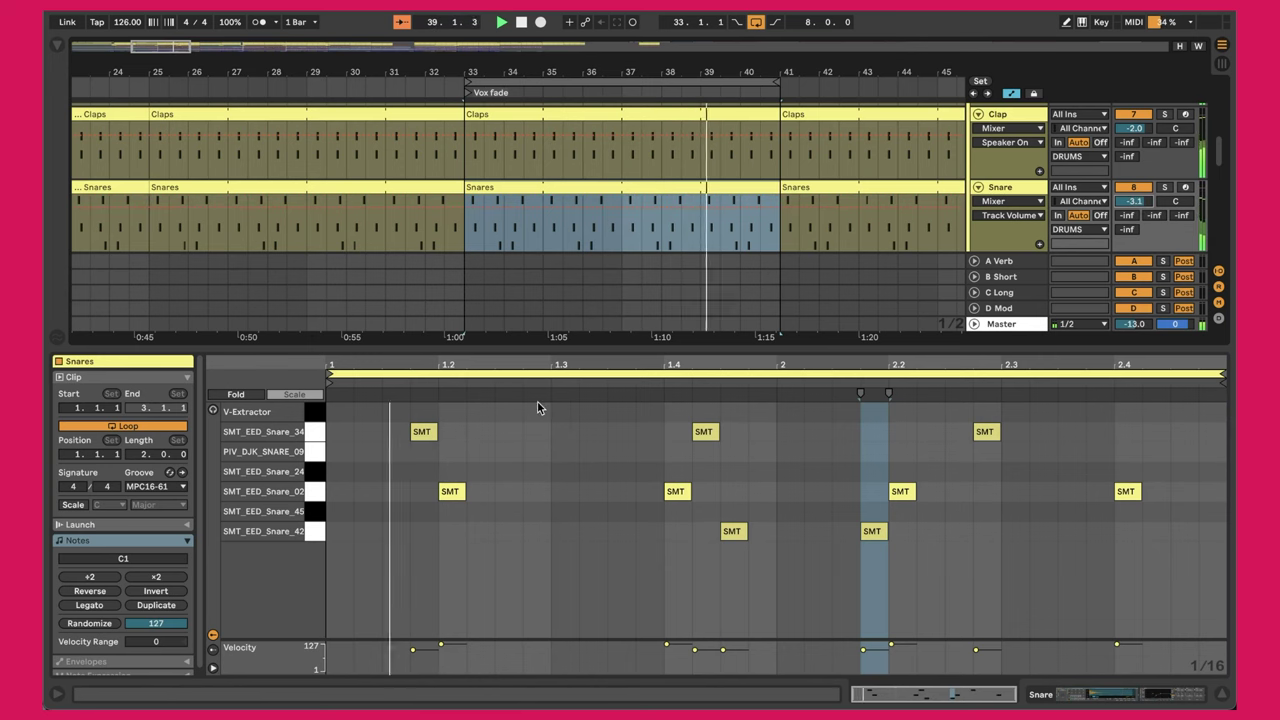
{"action": "left_click", "coordinate": [310, 496]}
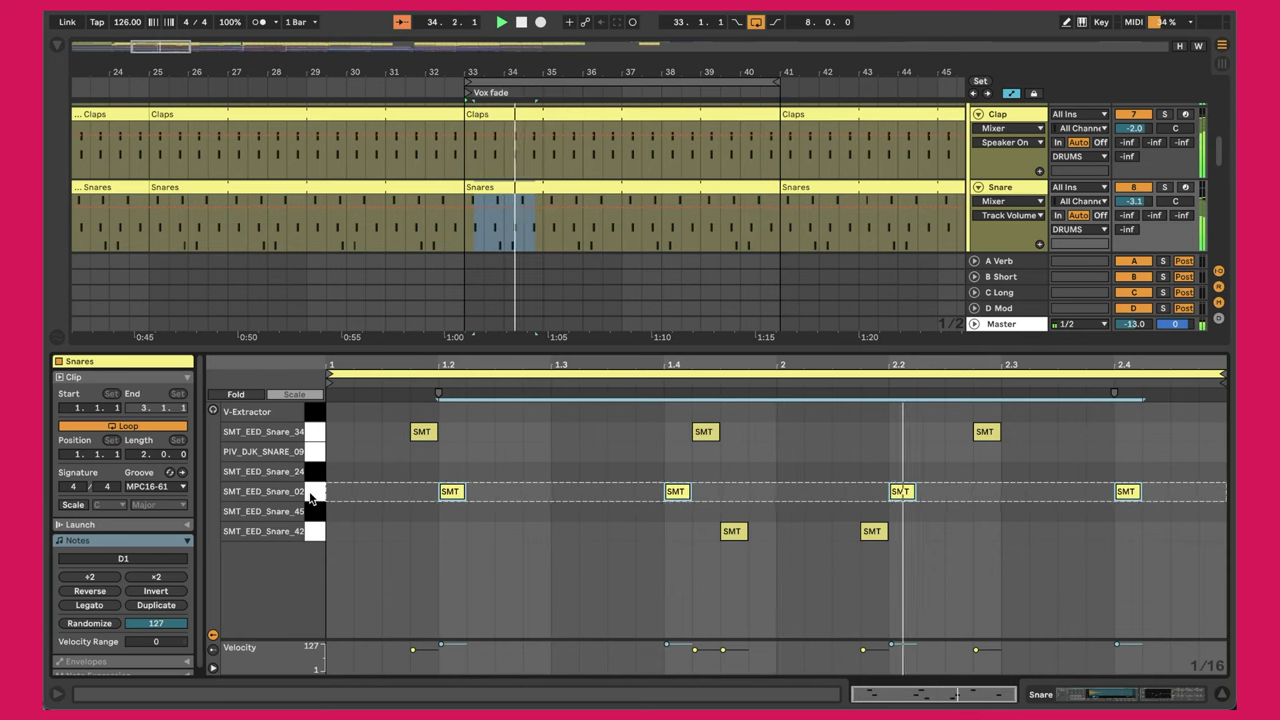
{"action": "left_click", "coordinate": [363, 449]}
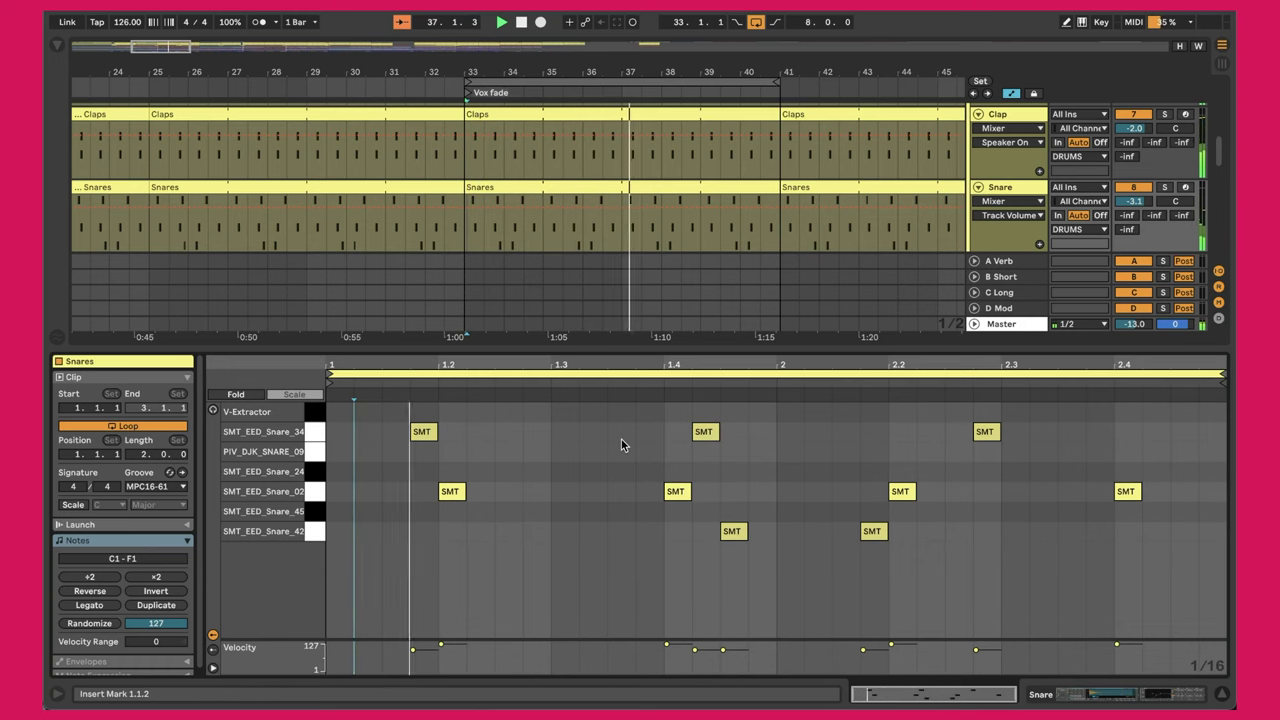
Show the Snare track's devices and examine its Drum Rack sample, EQ Eight and TRANS settings
{"action": "key", "text": "Tab"}
{"action": "key", "text": "Tab"}
{"action": "key", "text": "shift+Tab"}
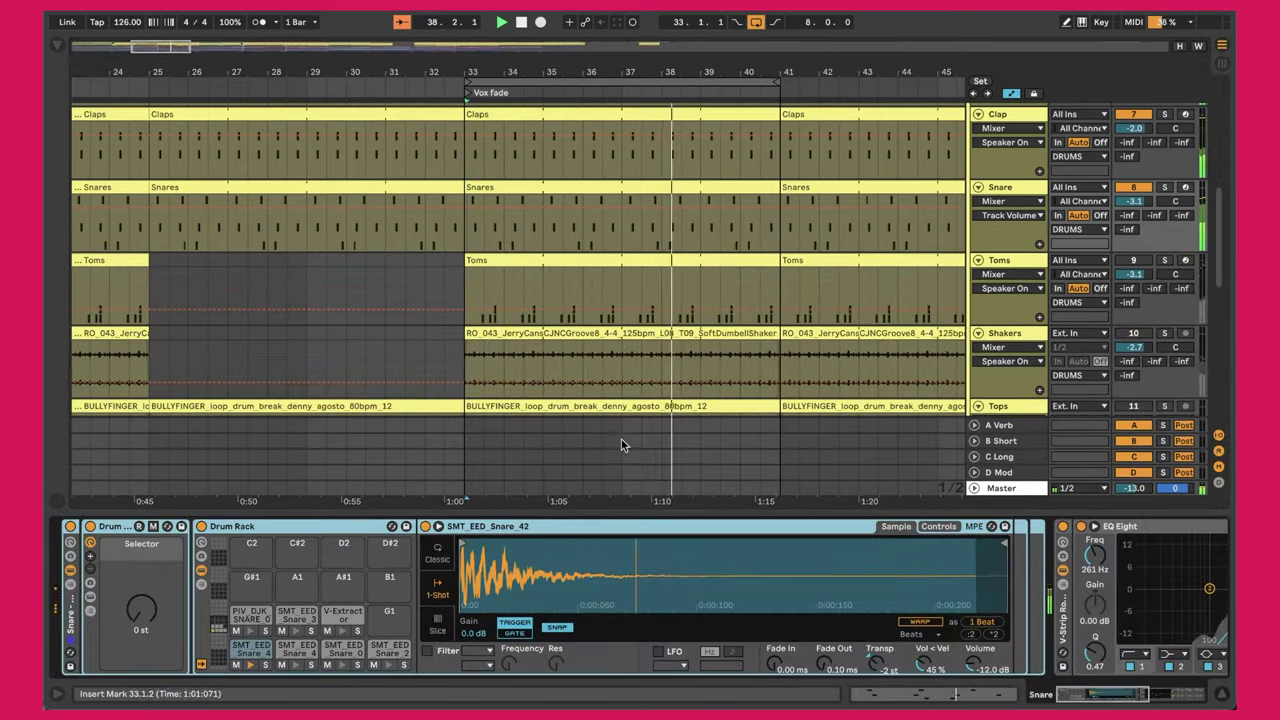
{"action": "scroll", "coordinate": [705, 590], "scroll_direction": "right", "scroll_amount": 10}
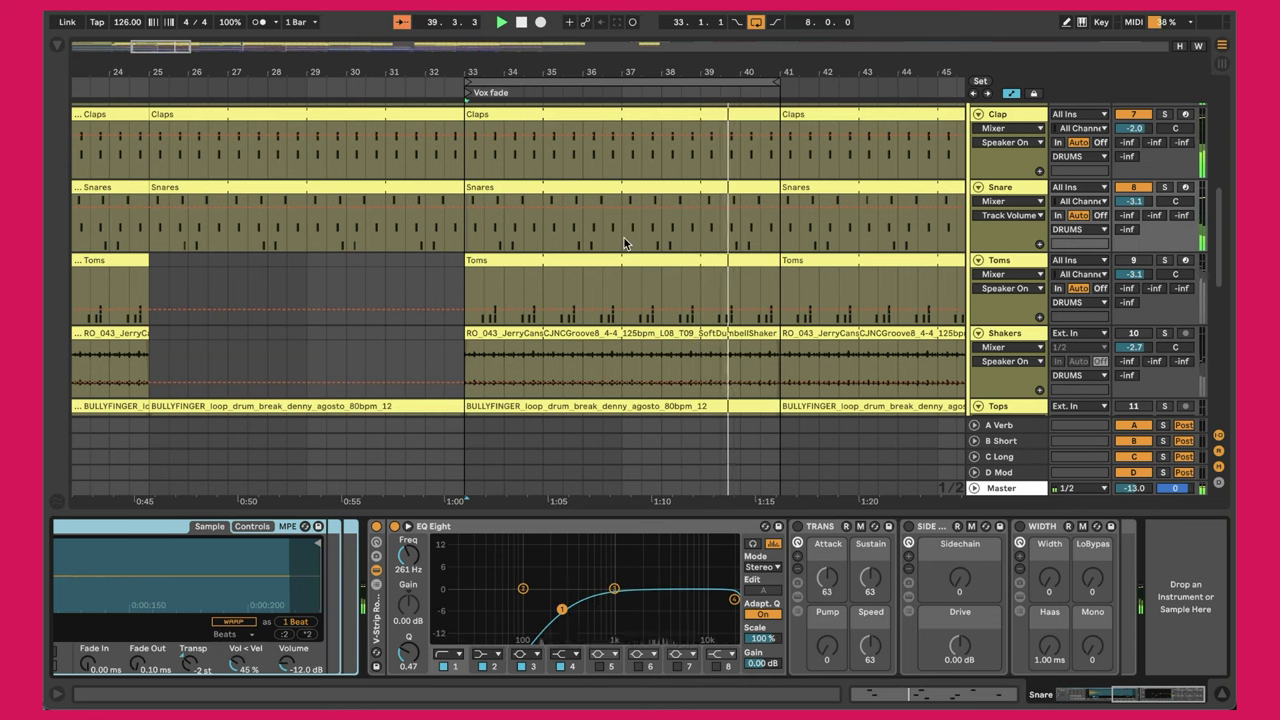
Review the psy_tom_look notes in the Toms clip at bar 33 while auditioning the track's volume
{"action": "left_click", "coordinate": [651, 261]}
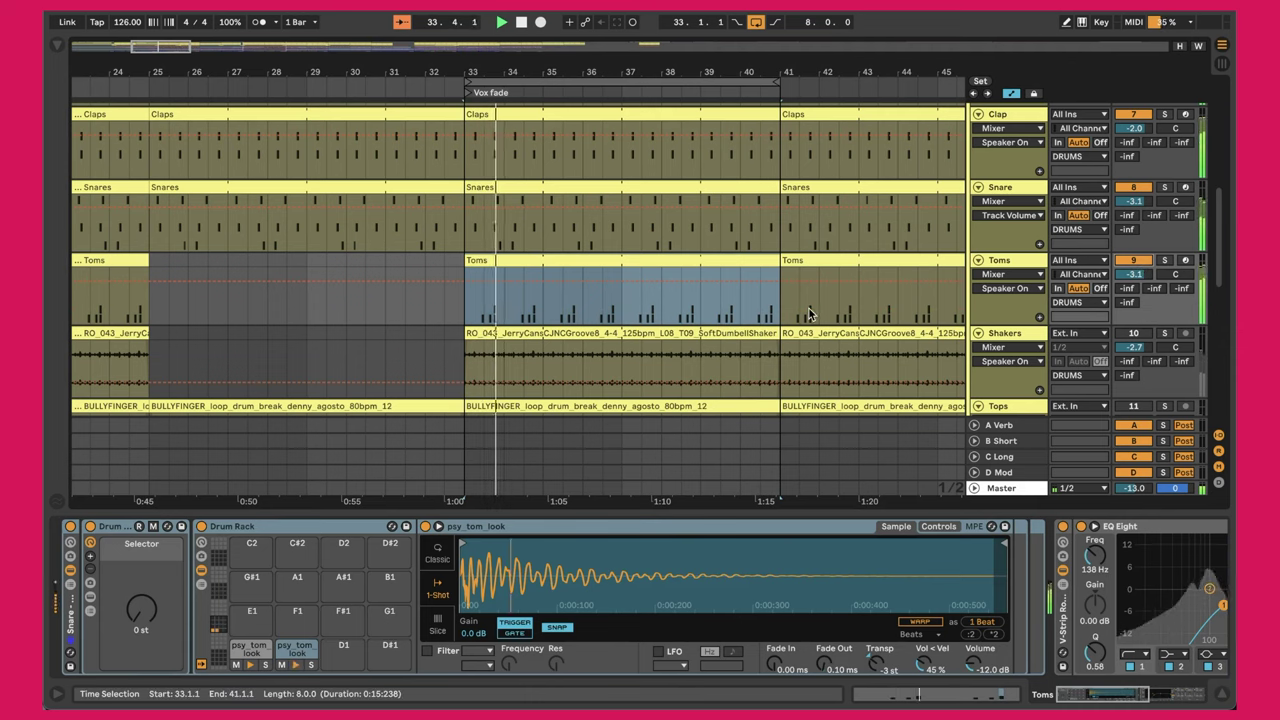
{"action": "double_click", "coordinate": [607, 265]}
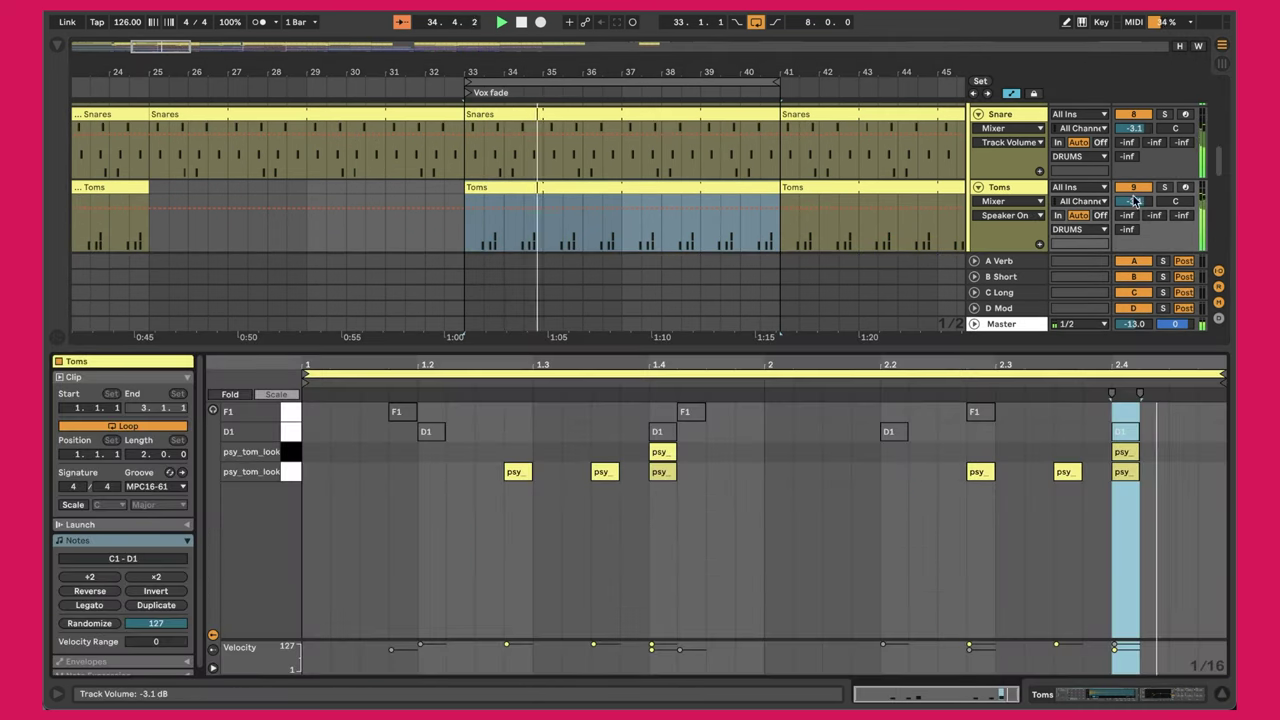
{"action": "left_click_drag", "start_coordinate": [1133, 201], "coordinate": [1133, 190]}
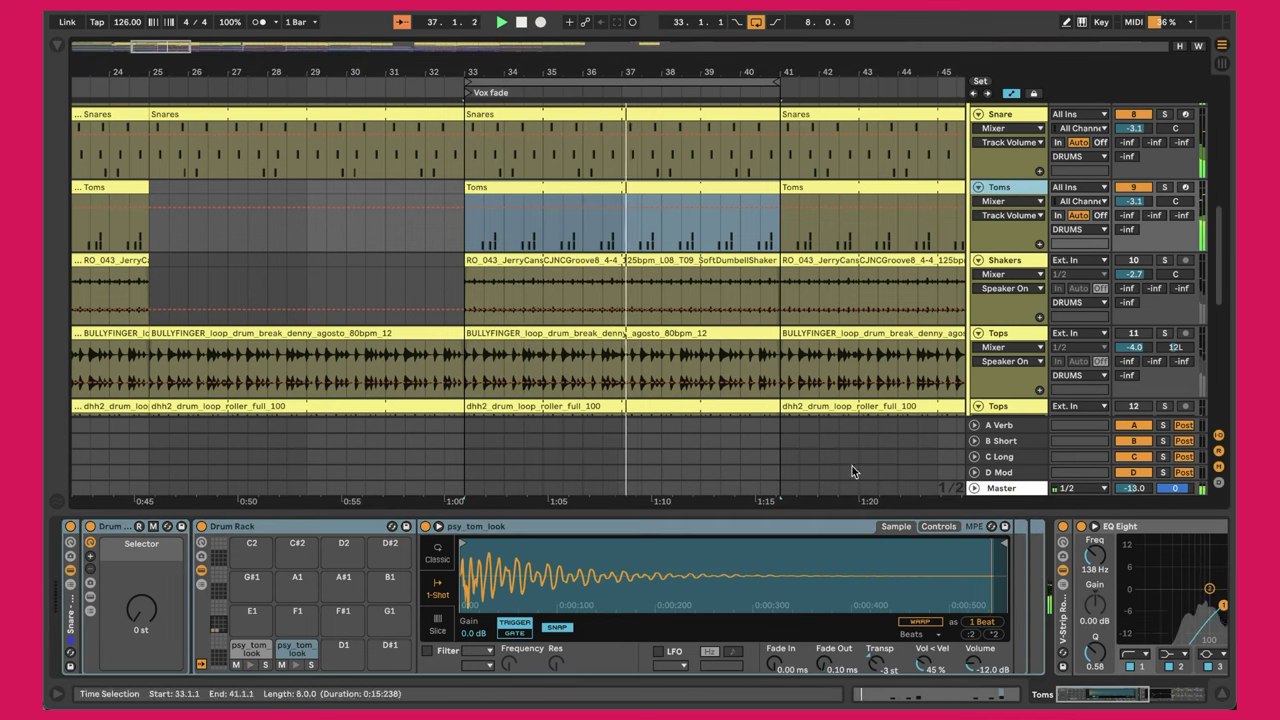
Examine the Toms track's EQ Eight low cut and Drive settings
{"action": "scroll", "coordinate": [734, 596], "scroll_direction": "right", "scroll_amount": 2}
{"action": "scroll", "coordinate": [734, 596], "scroll_direction": "right", "scroll_amount": 10}
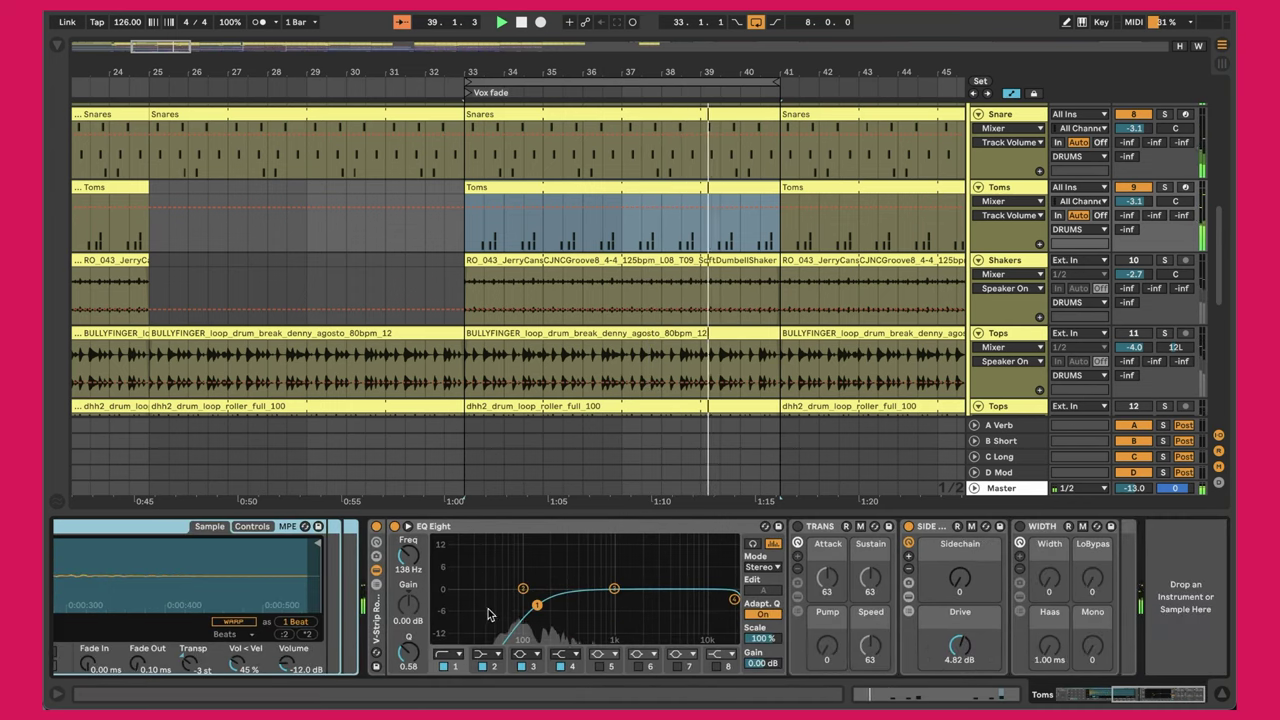
{"action": "left_click", "coordinate": [407, 560]}
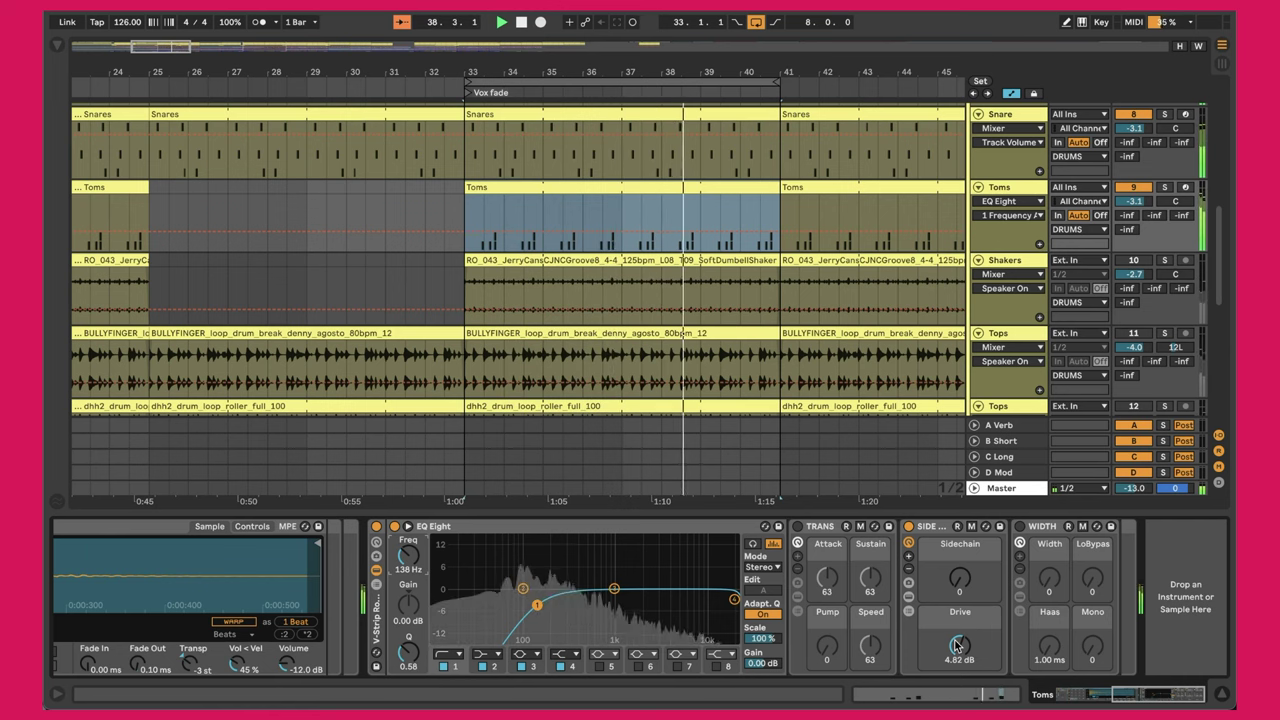
Select the Shakers loop at bar 33, audition the track at 6.0 dB and undo the volume boost
{"action": "scroll", "coordinate": [840, 294], "scroll_direction": "down", "scroll_amount": 3}
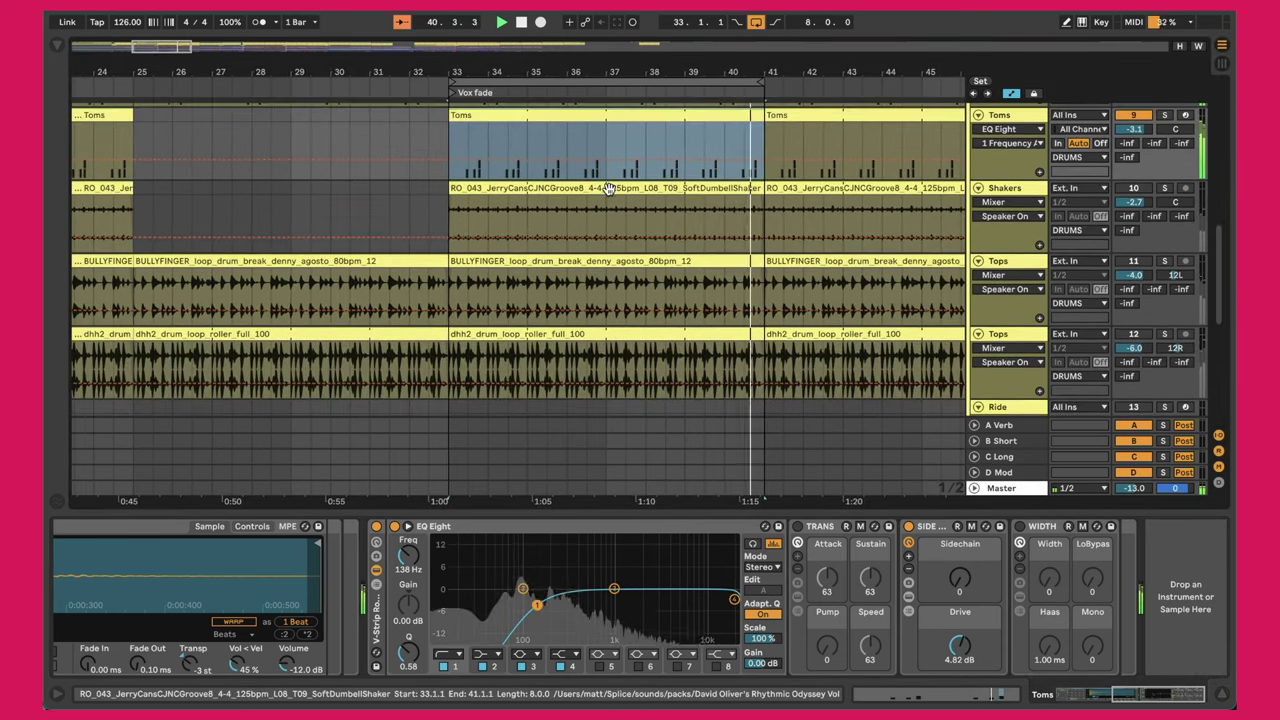
{"action": "left_click", "coordinate": [610, 190]}
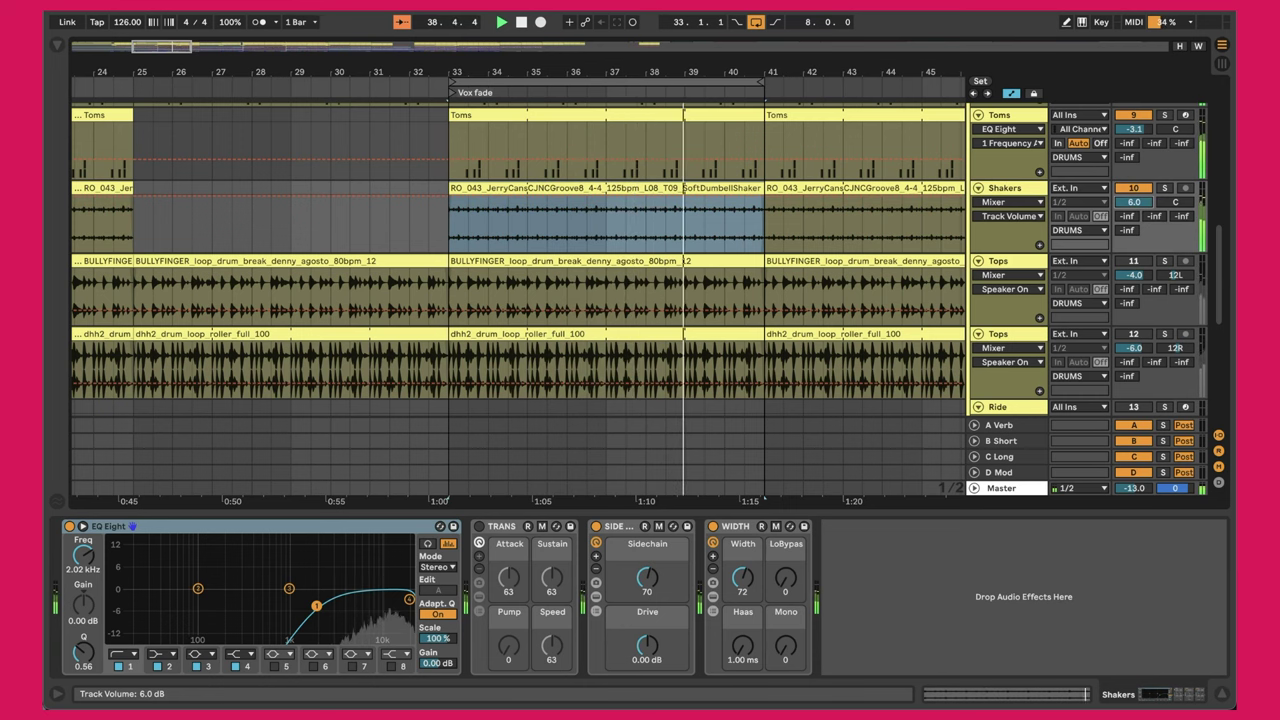
{"action": "key", "text": "ctrl+z"}
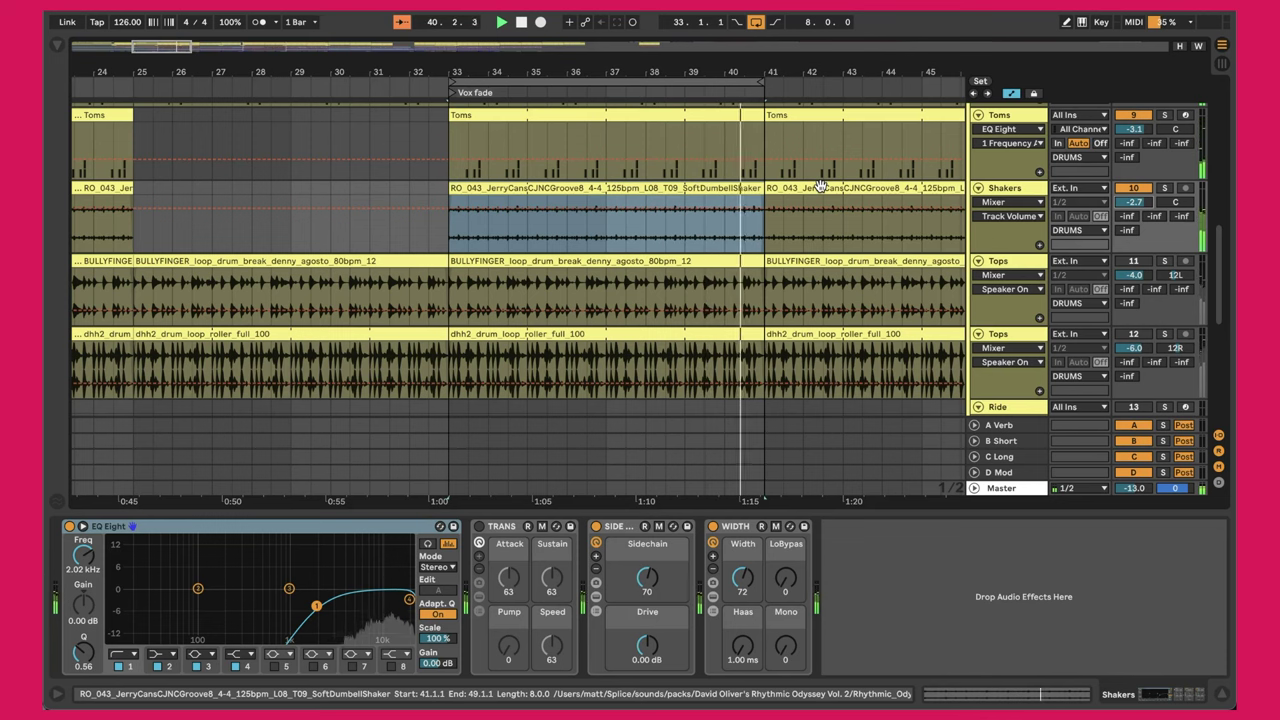
Review the Shakers loop's waveform and clip settings, and examine the track's EQ Eight, Sidechain and Width devices
{"action": "double_click", "coordinate": [710, 188]}
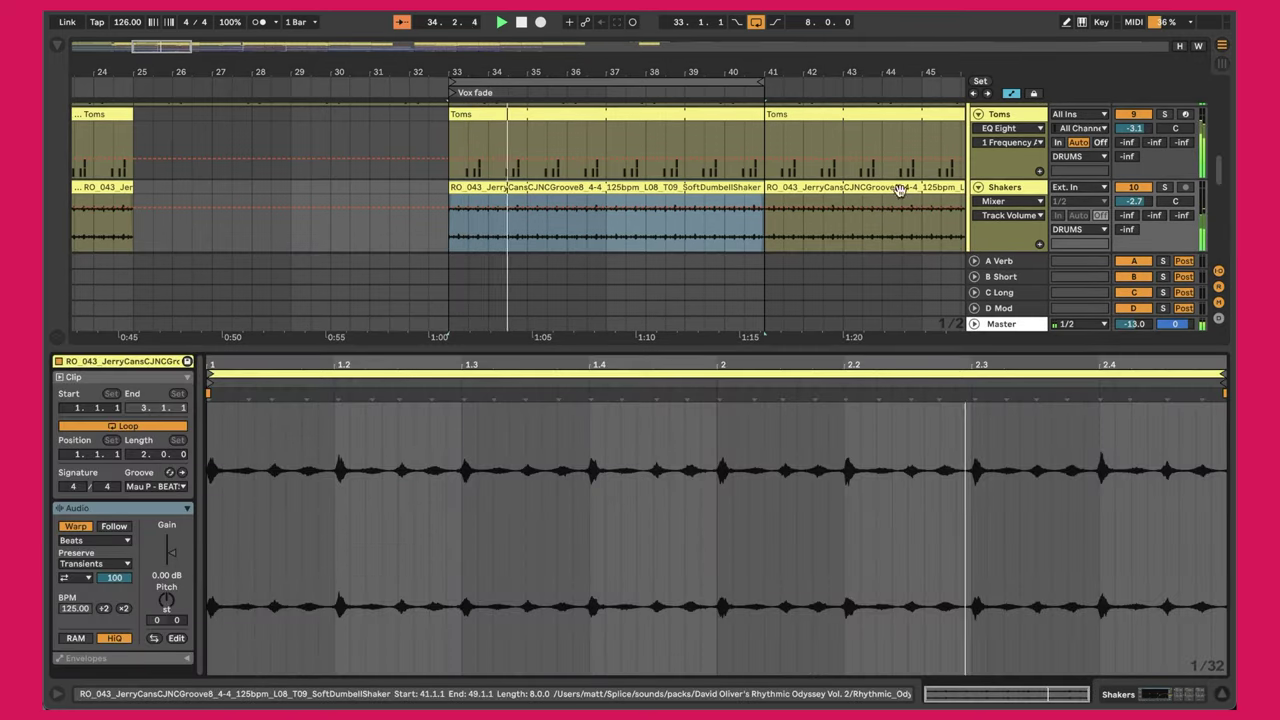
{"action": "key", "text": "shift+Tab"}
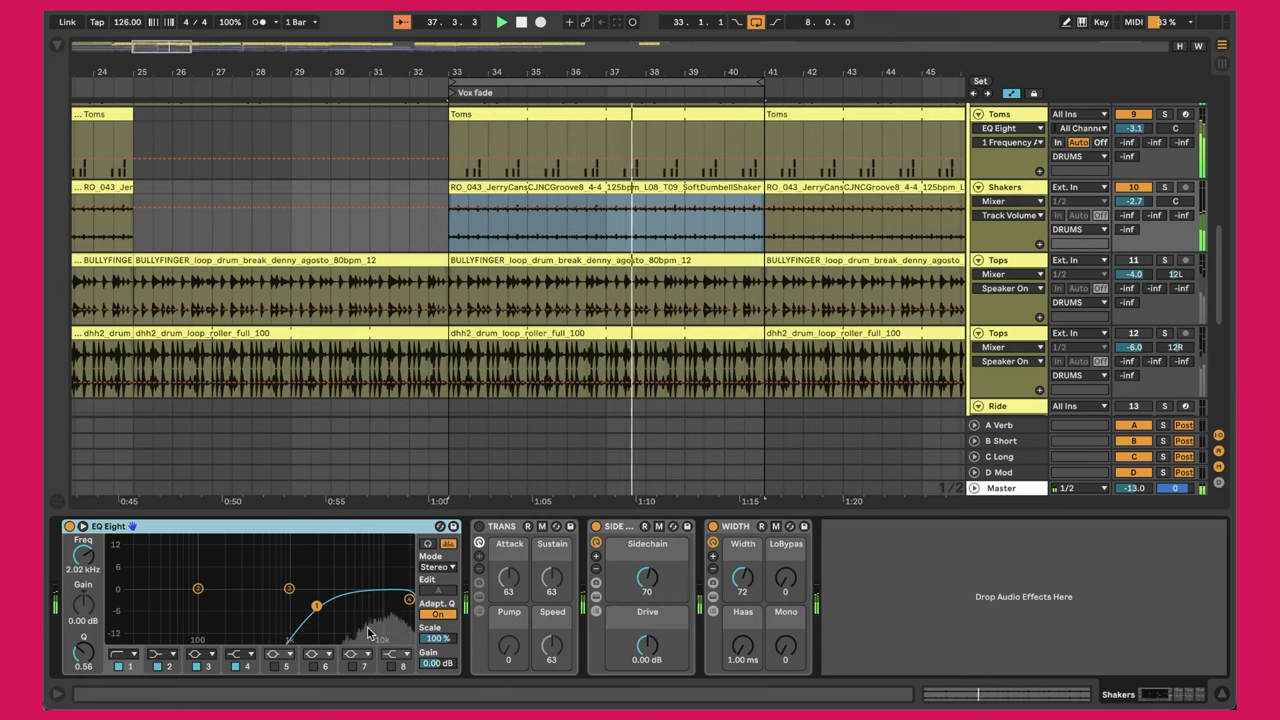
{"action": "left_click", "coordinate": [622, 534]}
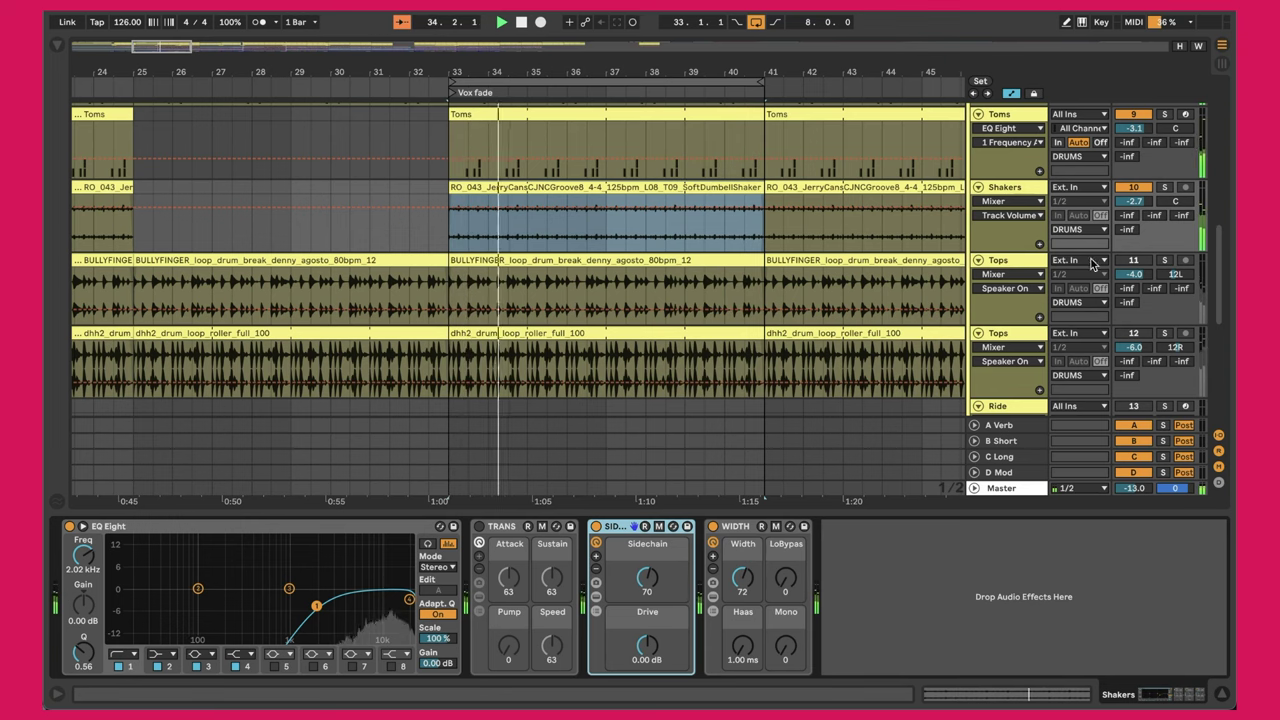
Review the BULLYFINGER drum break on the first Tops track, examining its Beats warp options, transient loop mode and track panning
{"action": "left_click_drag", "start_coordinate": [1134, 274], "coordinate": [1134, 250]}
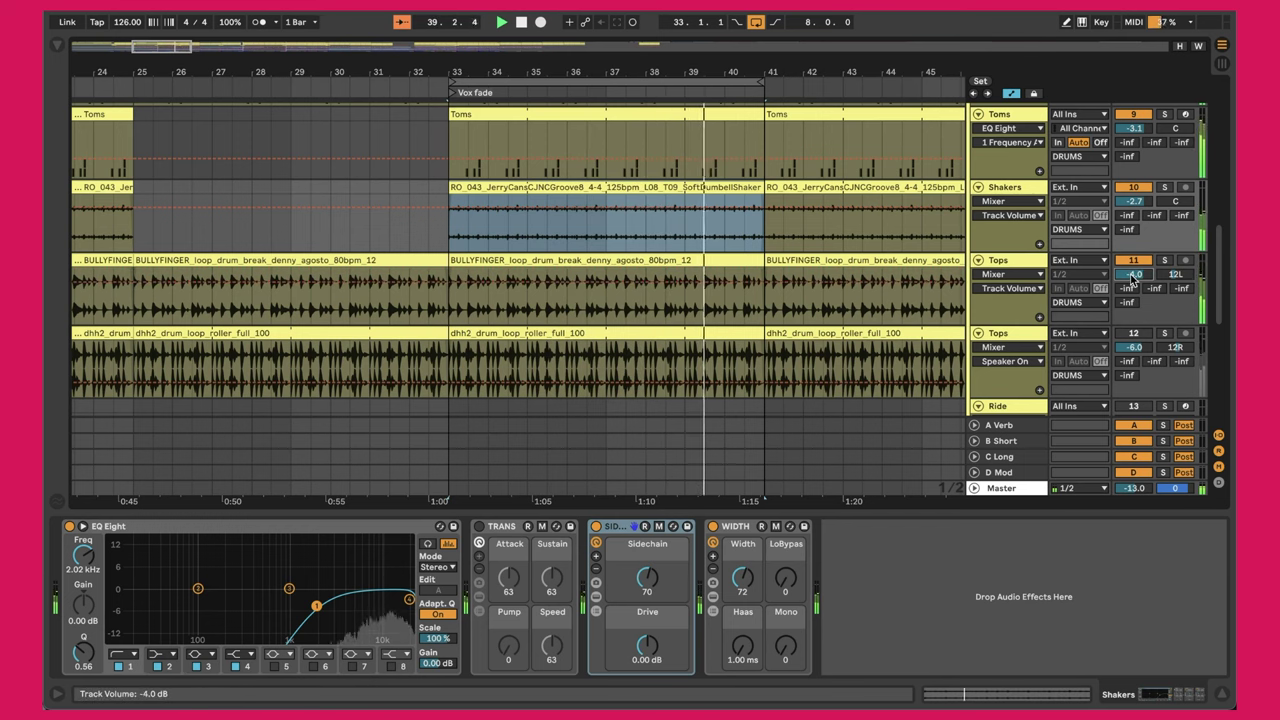
{"action": "left_click", "coordinate": [682, 270]}
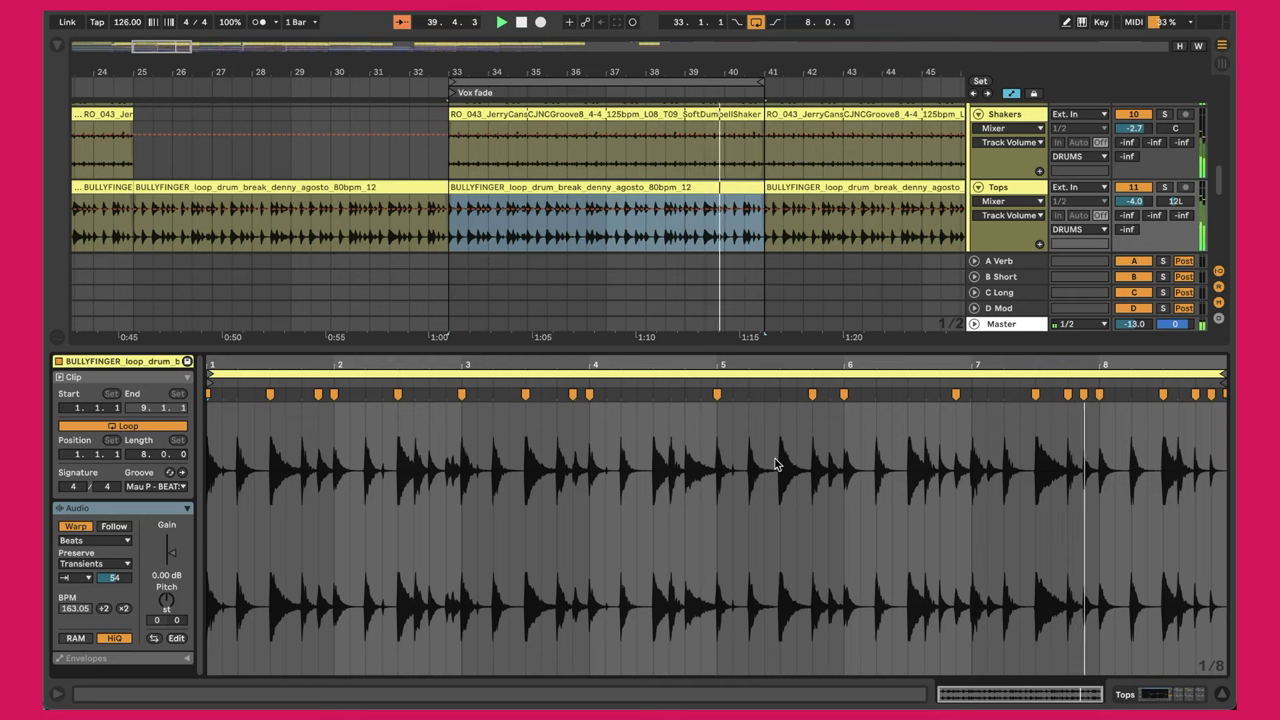
{"action": "left_click", "coordinate": [97, 564]}
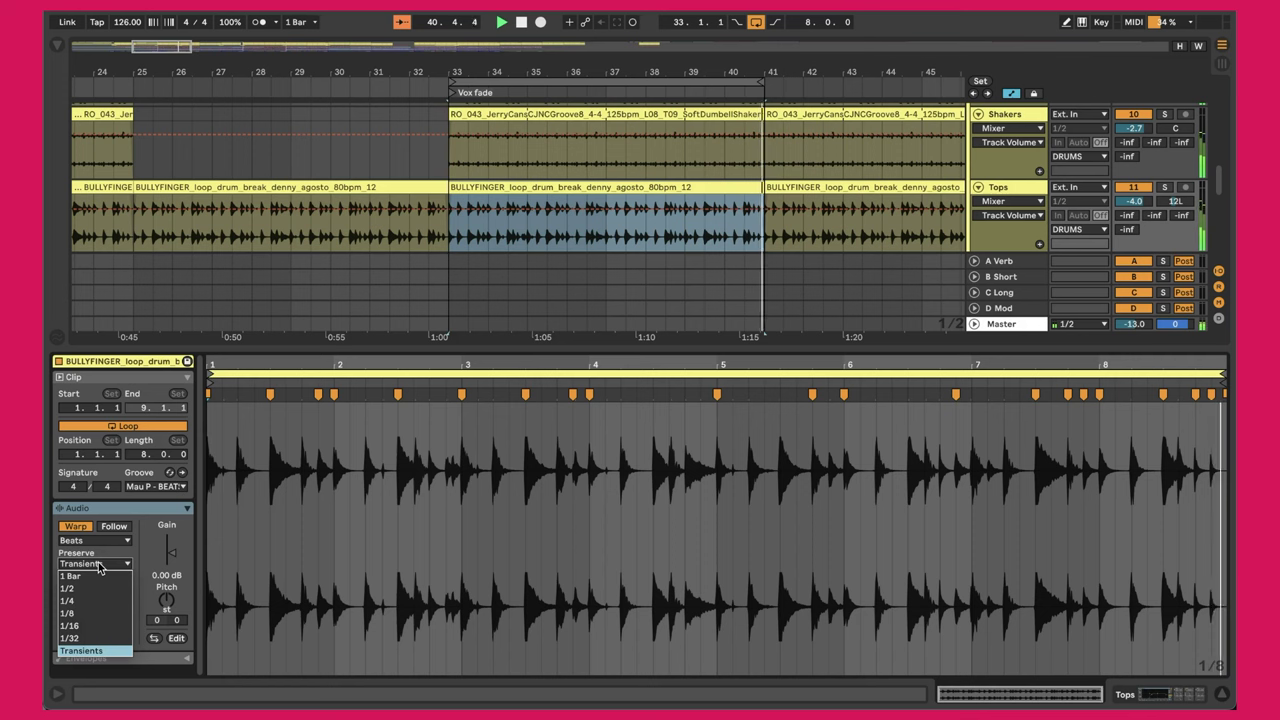
{"action": "left_click", "coordinate": [98, 566]}
{"action": "left_click", "coordinate": [75, 577]}
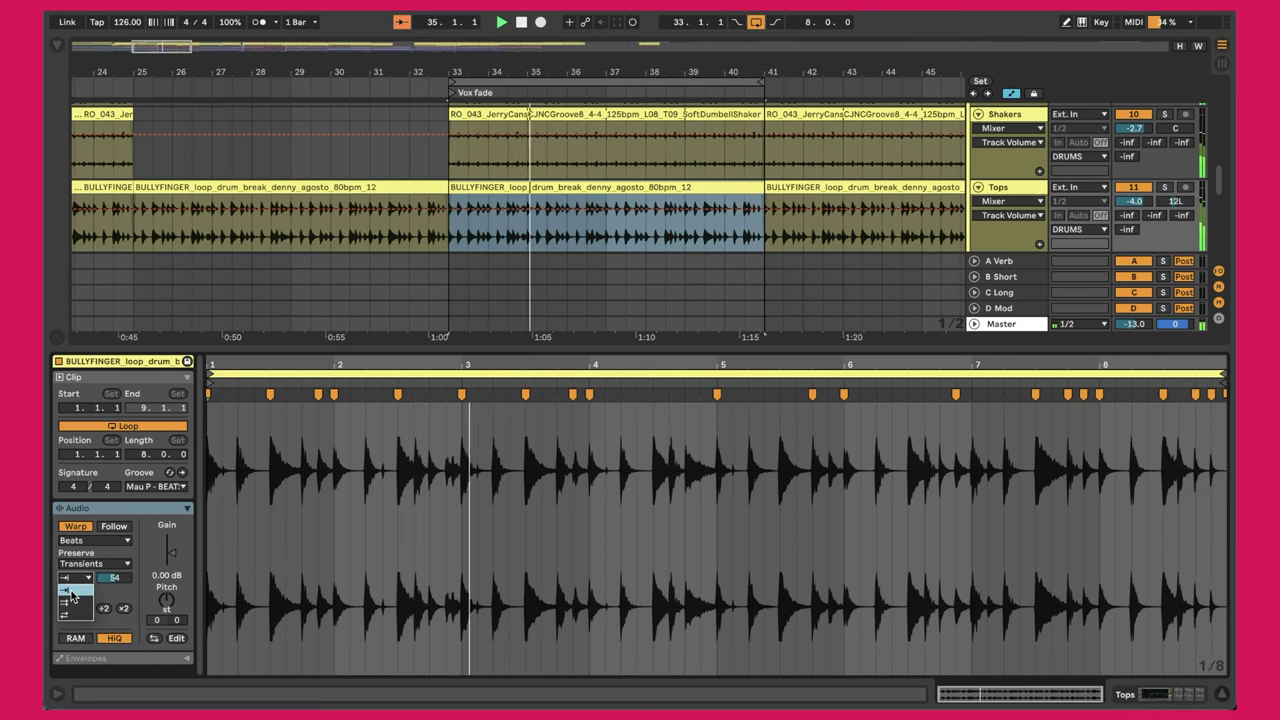
{"action": "left_click", "coordinate": [71, 593]}
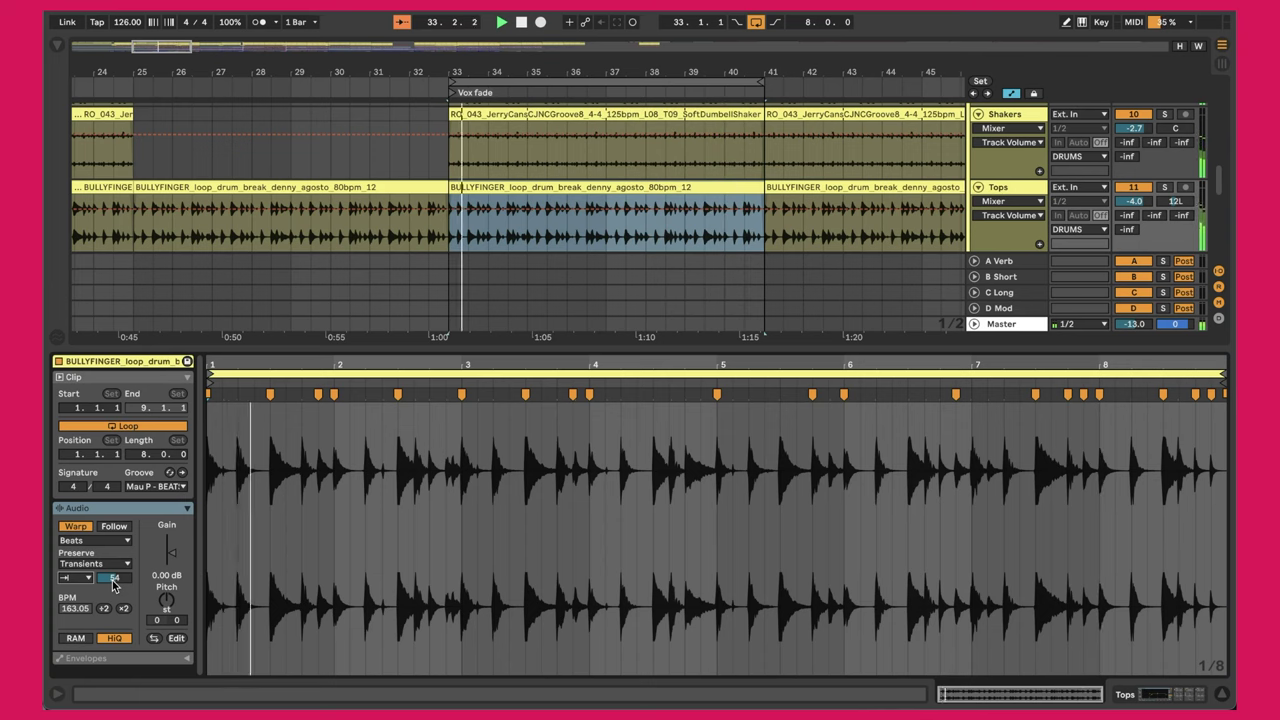
{"action": "key", "text": "ctrl+z"}
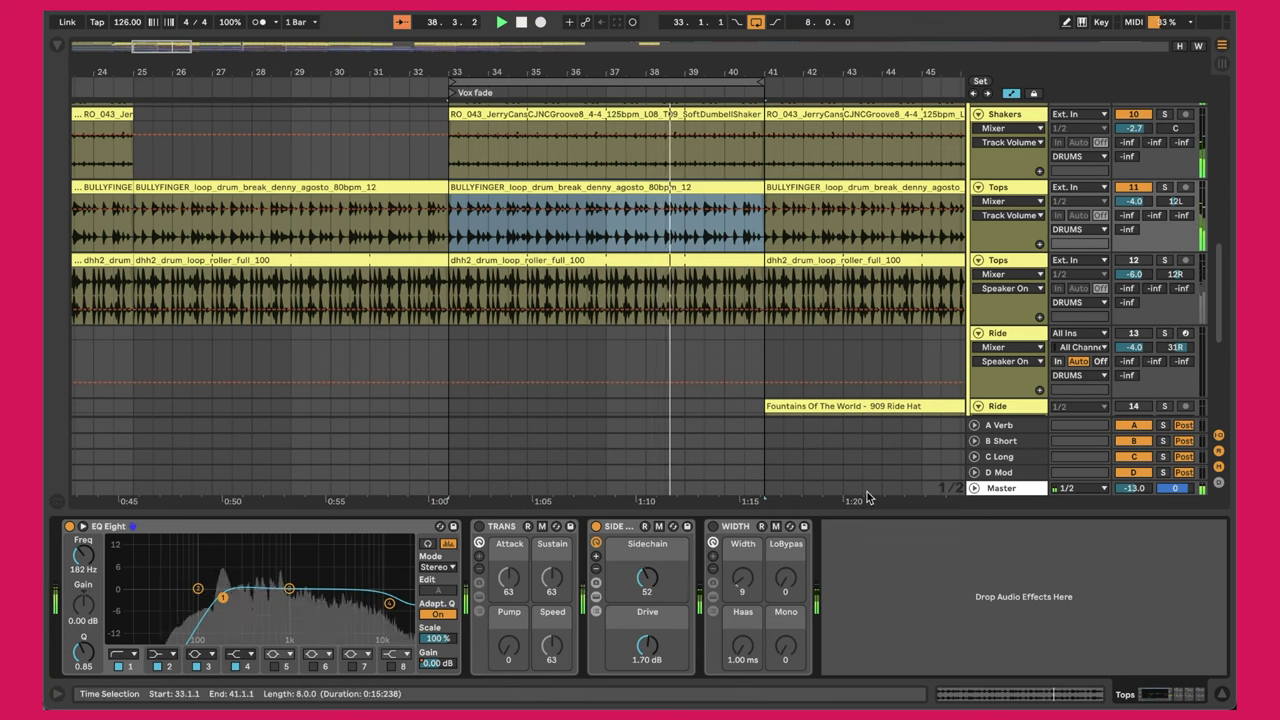
{"action": "left_click", "coordinate": [1176, 218]}
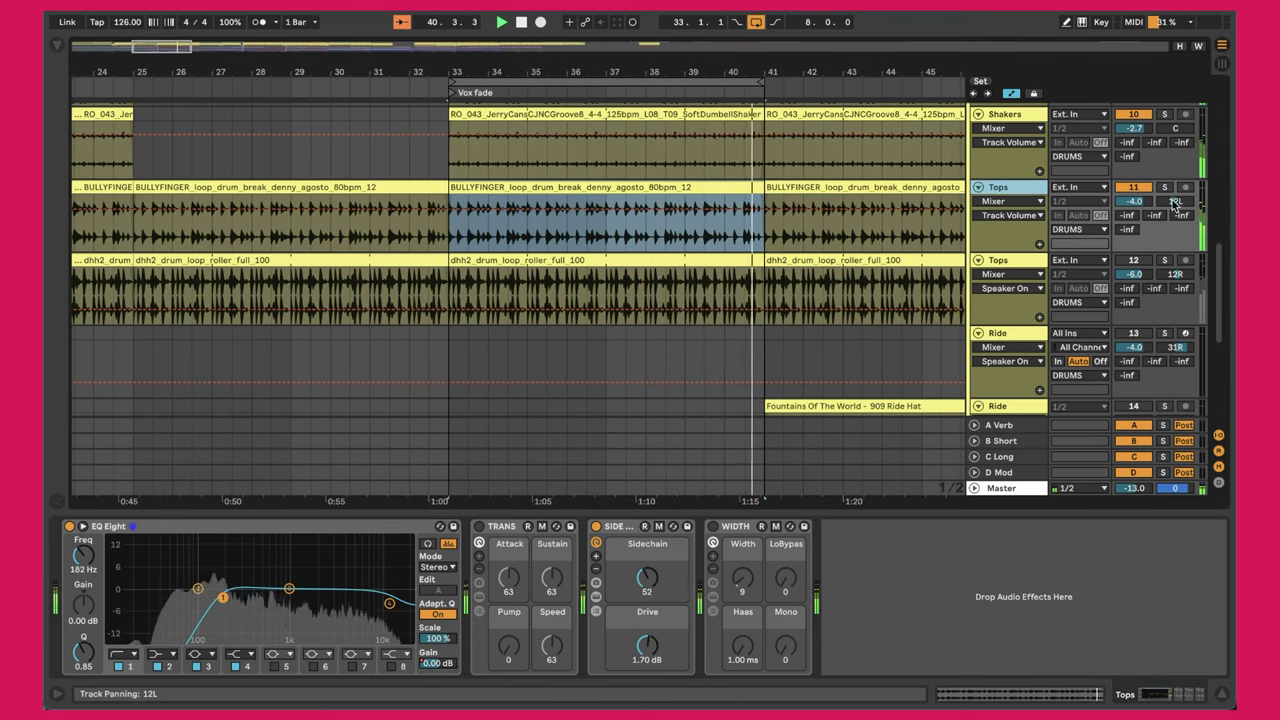
Audition the dhh2_drum_loop_roller_full_100 loop on the second Tops track and examine its warp settings, devices and panning
{"action": "left_click", "coordinate": [519, 264]}
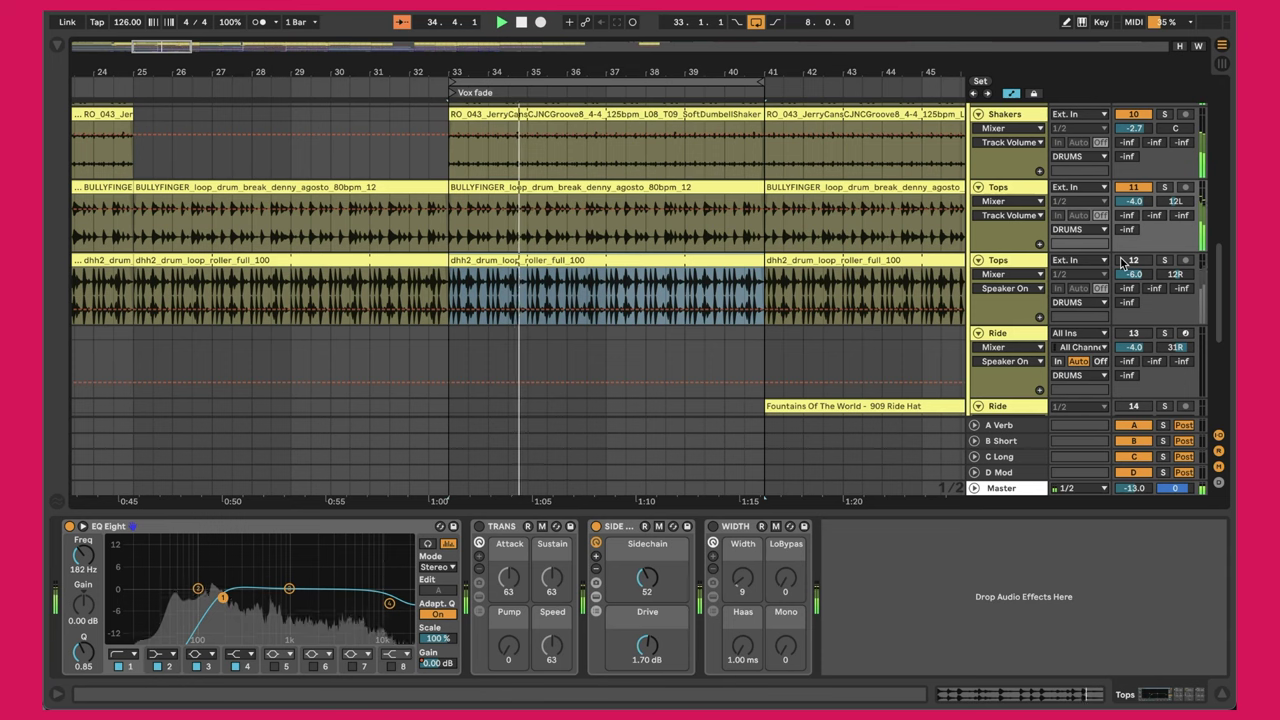
{"action": "left_click_drag", "start_coordinate": [1131, 273], "coordinate": [1131, 225]}
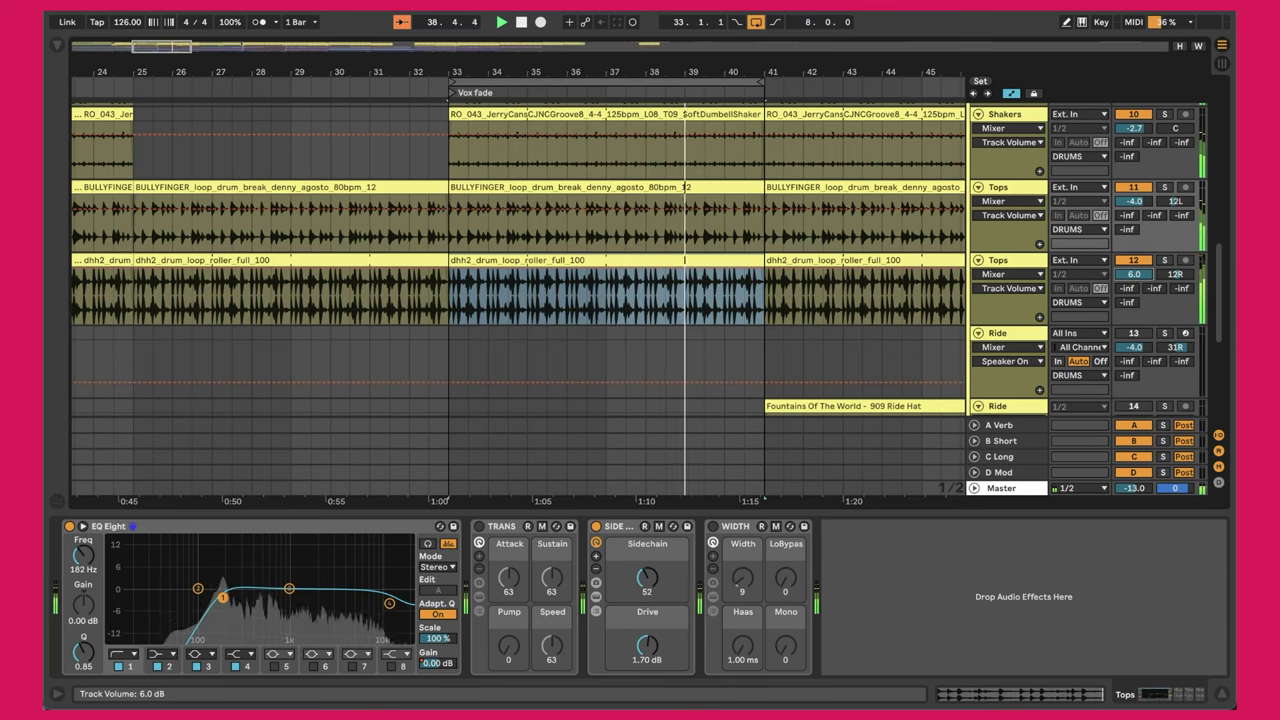
{"action": "double_click", "coordinate": [619, 262]}
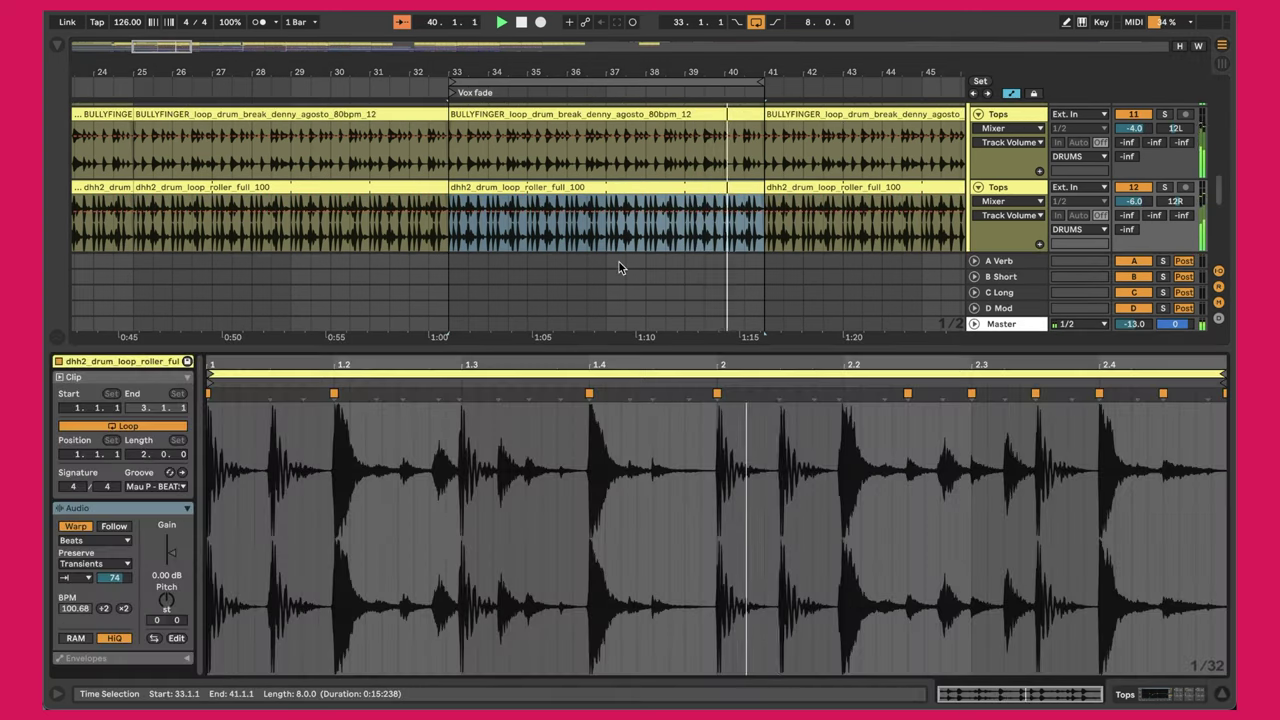
{"action": "left_click", "coordinate": [220, 430]}
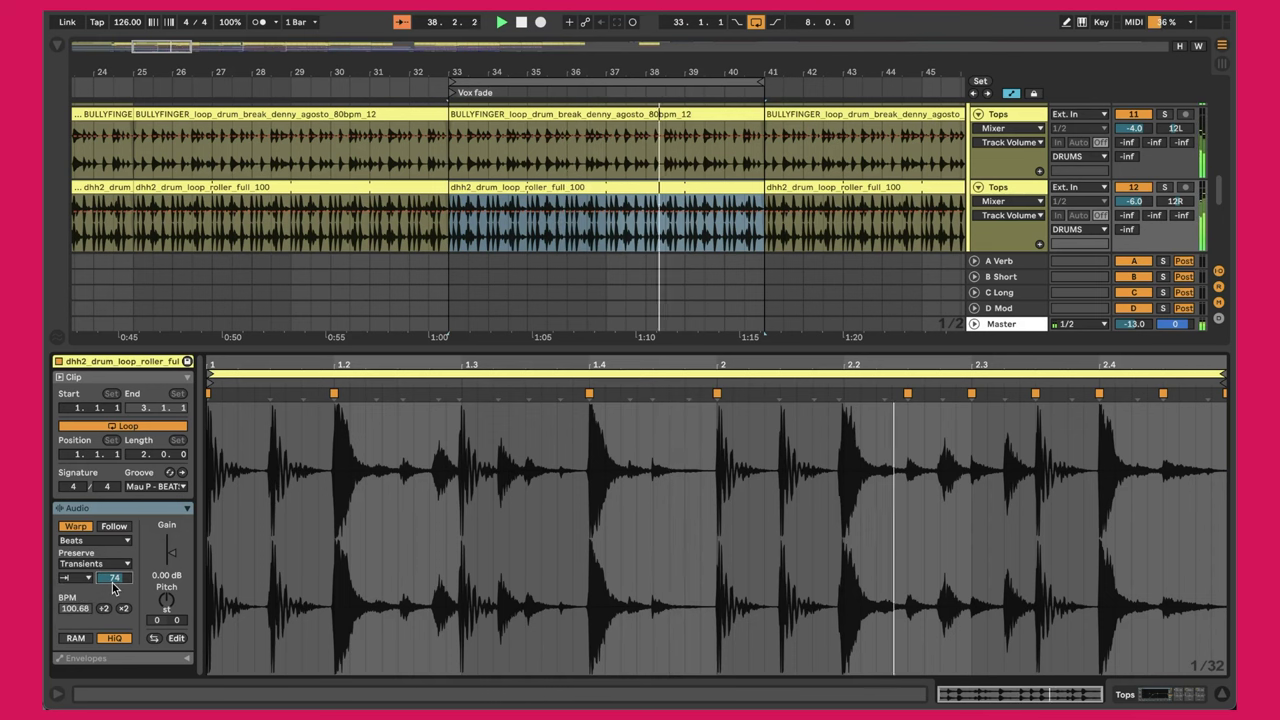
{"action": "left_click", "coordinate": [1012, 187]}
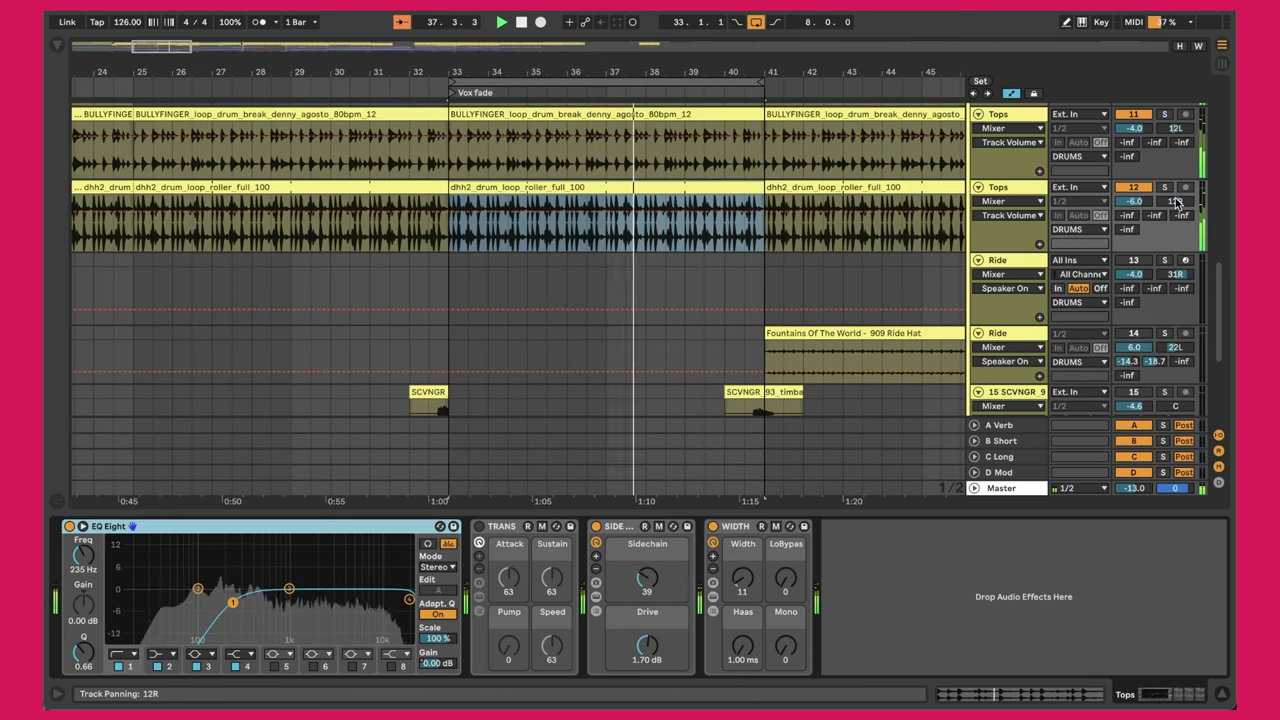
Select the SCVNGR_93 timbale fill track below the rides and examine its EQ Eight, Sidechain and Width devices
{"action": "scroll", "coordinate": [863, 205], "scroll_direction": "down", "scroll_amount": 5}
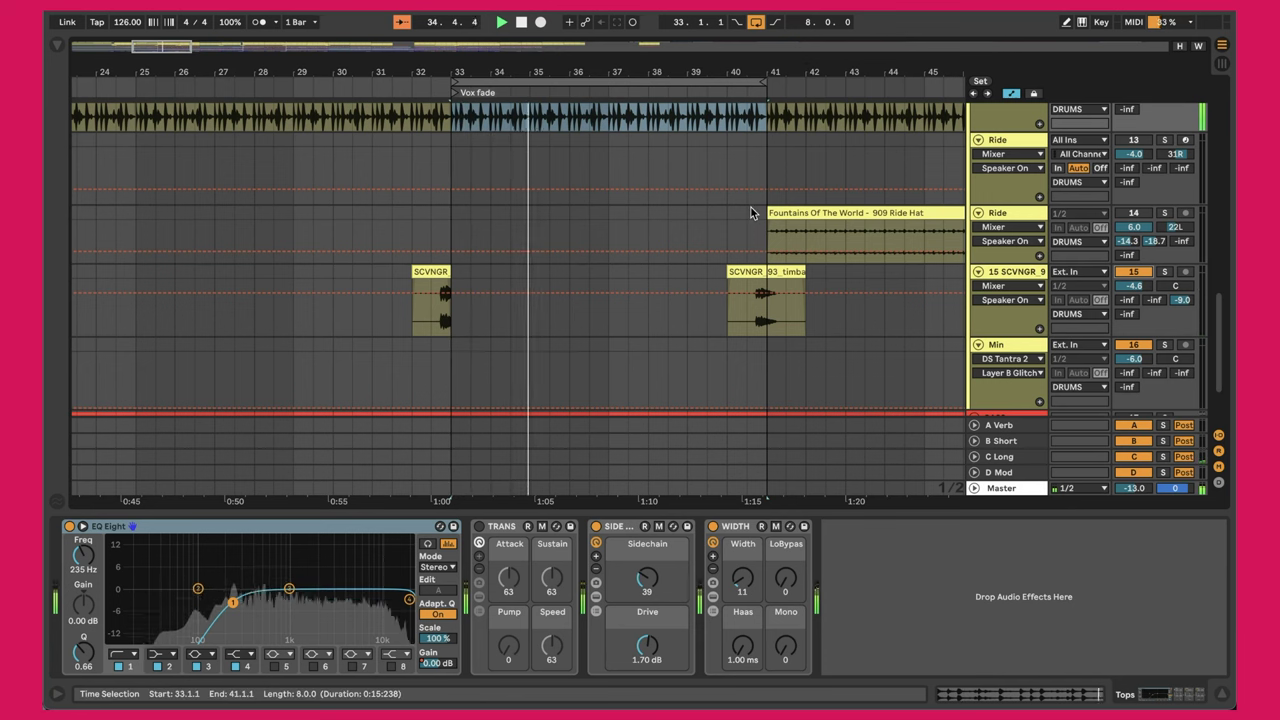
{"action": "left_click", "coordinate": [1001, 273]}
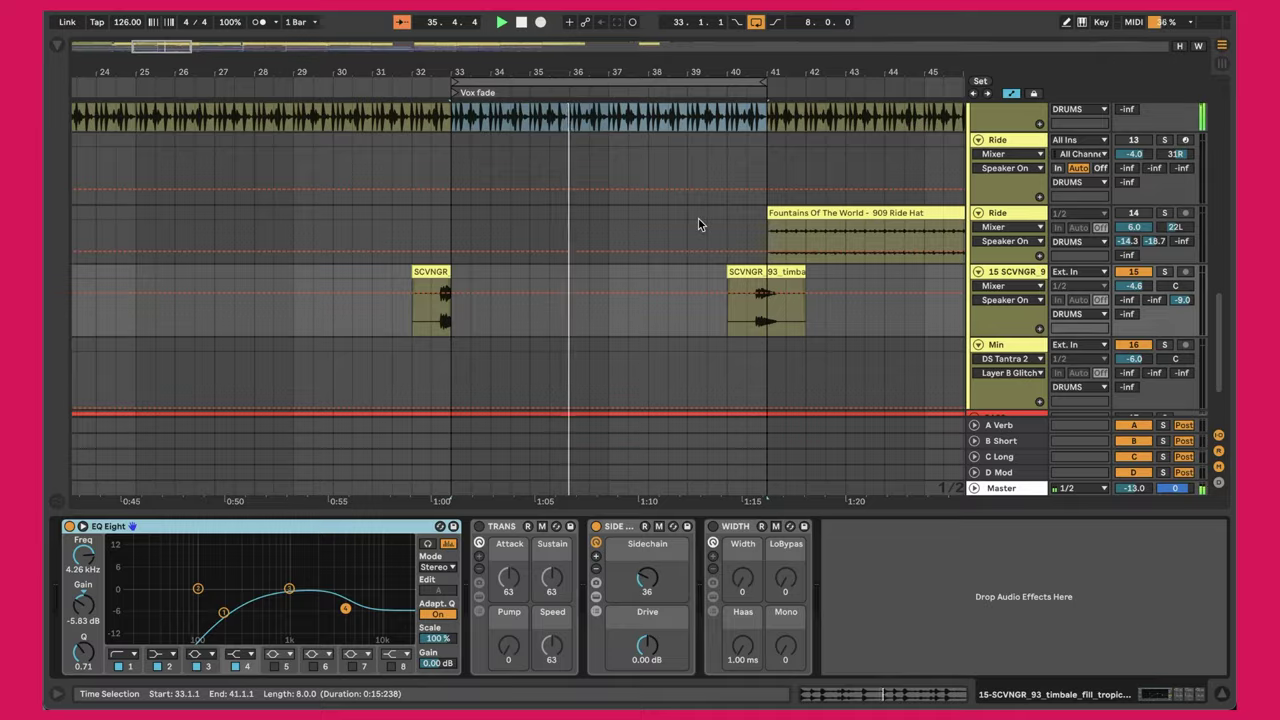
Move the eight-bar loop to start at bar 41 and activate the Ride track holding the 909 Ride Hat clip
{"action": "scroll", "coordinate": [694, 220], "scroll_direction": "down", "scroll_amount": 3}
{"action": "scroll", "coordinate": [694, 220], "scroll_direction": "right", "scroll_amount": 3}
{"action": "scroll", "coordinate": [698, 224], "scroll_direction": "up", "scroll_amount": 4}
{"action": "scroll", "coordinate": [698, 224], "scroll_direction": "left", "scroll_amount": 1}
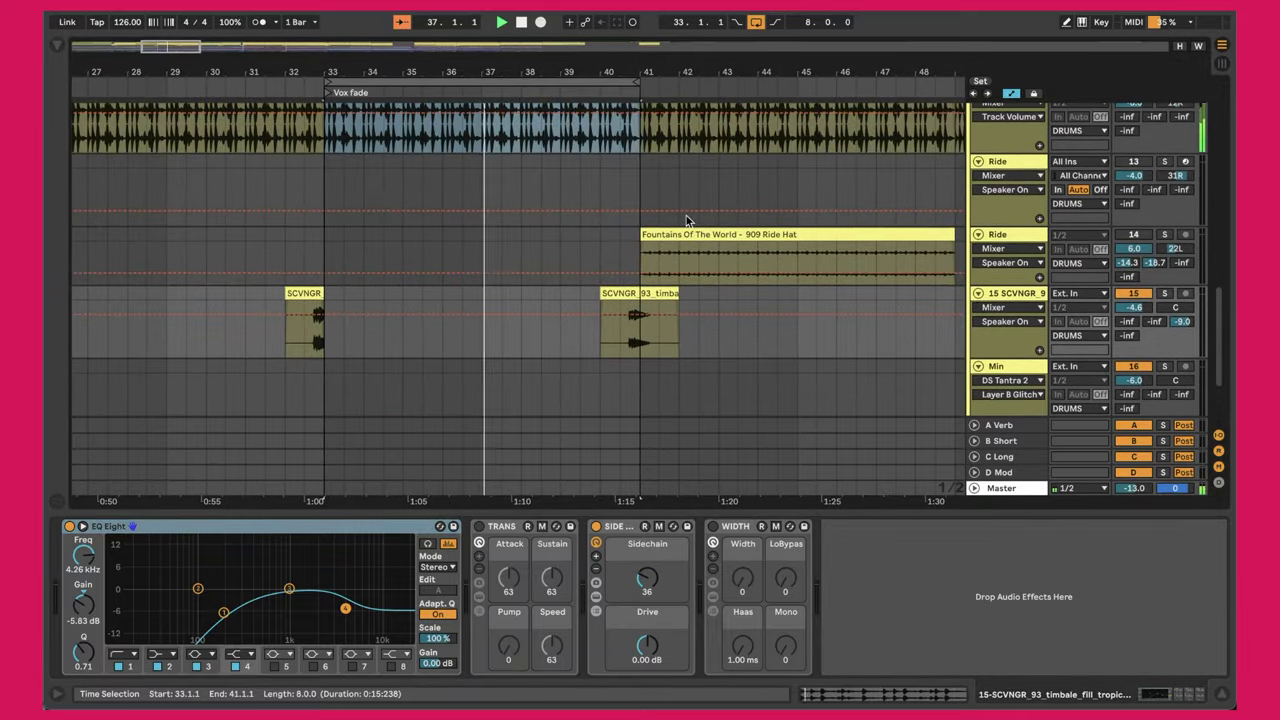
{"action": "left_click_drag", "start_coordinate": [493, 78], "coordinate": [810, 78]}
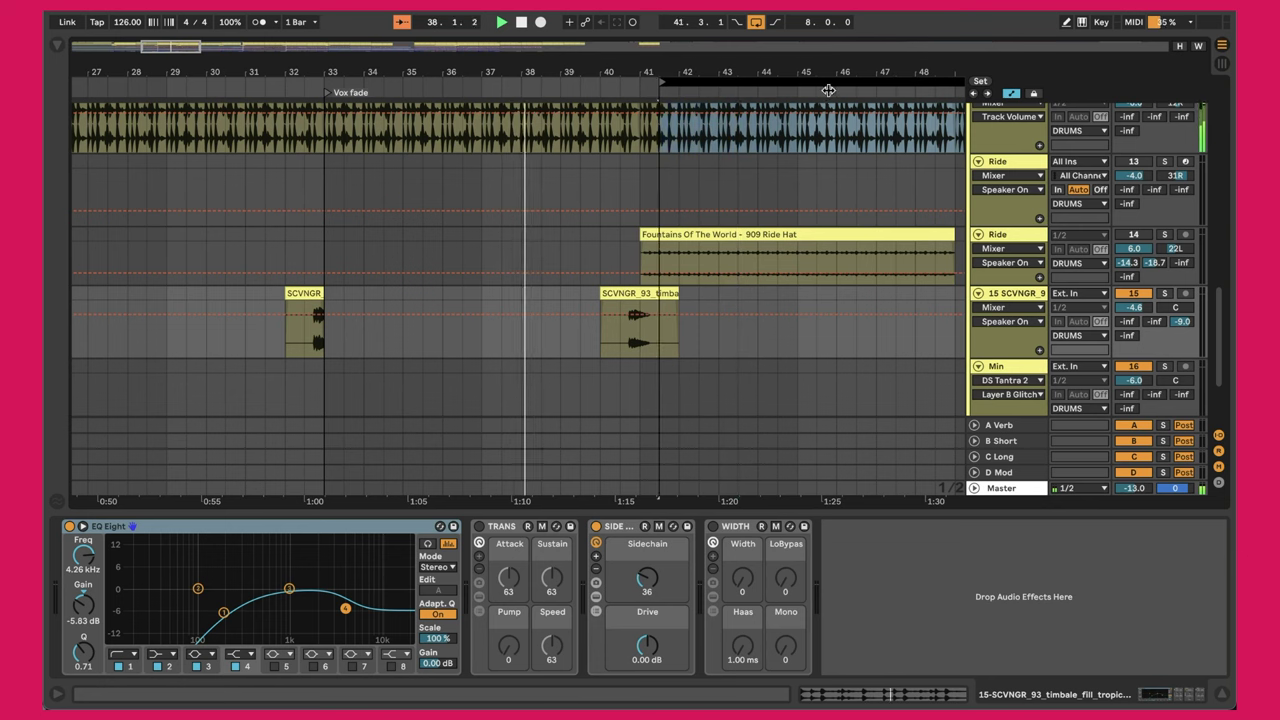
{"action": "left_click", "coordinate": [1134, 234]}
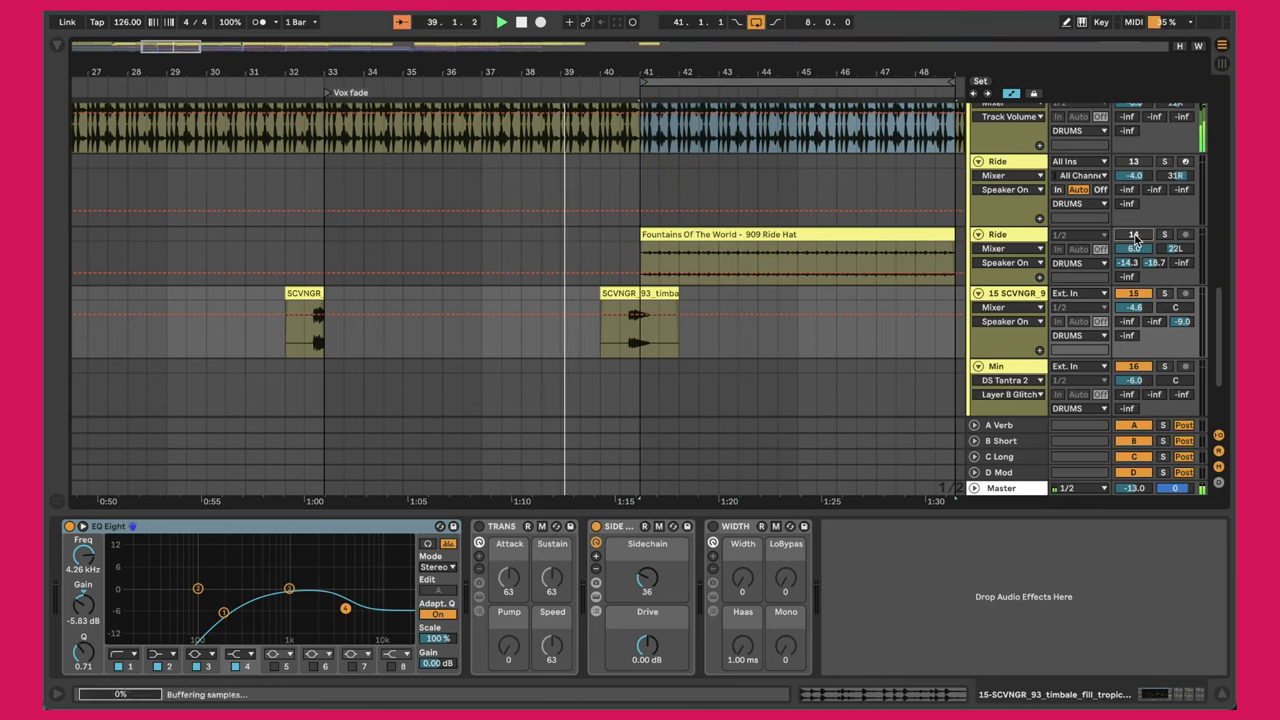
Audition the Fountains Of The World 909 Ride Hat clip within the loop, using the Ride track's solo
{"action": "scroll", "coordinate": [1007, 244], "scroll_direction": "down", "scroll_amount": 1}
{"action": "left_click", "coordinate": [824, 276]}
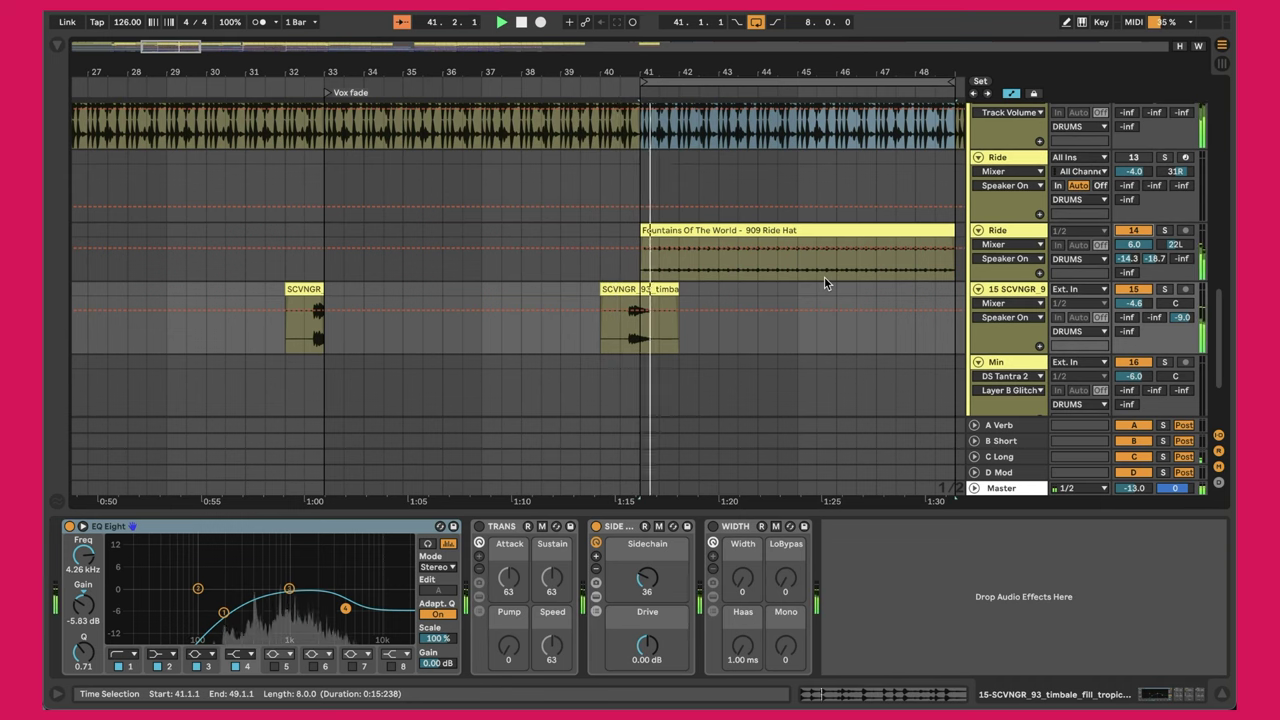
{"action": "left_click", "coordinate": [1165, 233]}
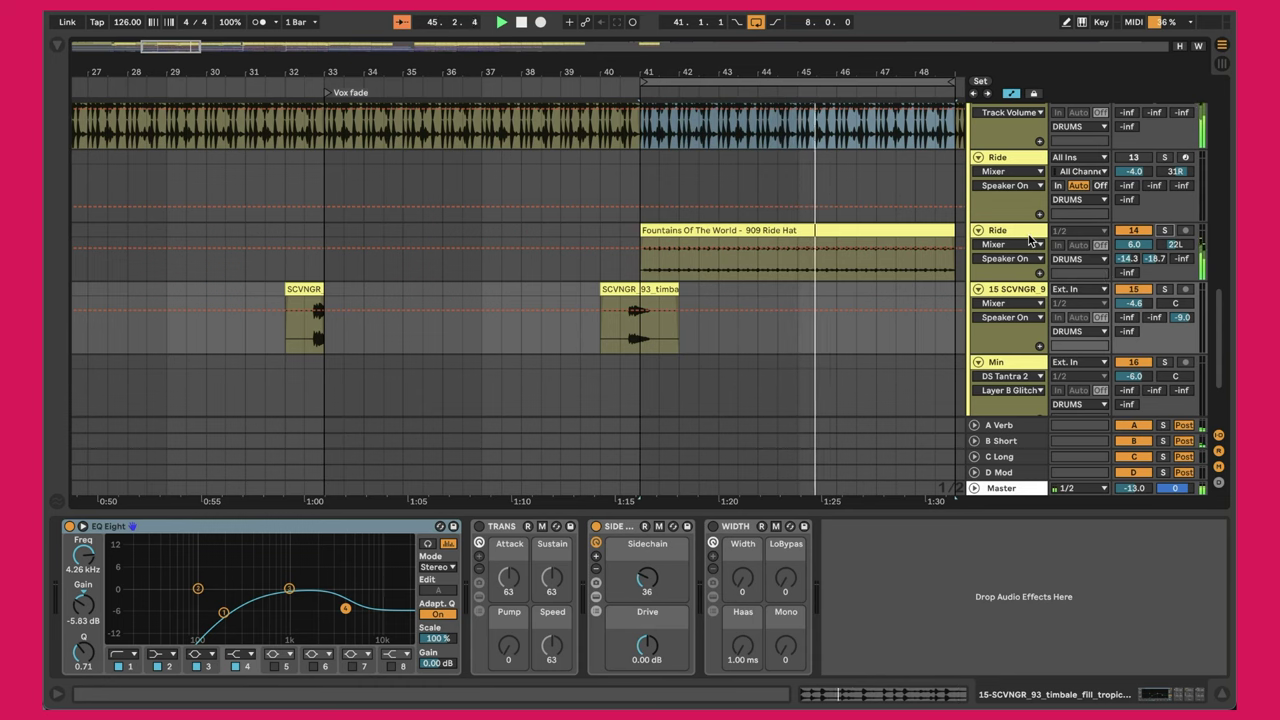
Review the layered drum arrangement over the bar 41 loop, from the rides and tops back up to the Larse Kick and DRUMS group
{"action": "scroll", "coordinate": [896, 250], "scroll_direction": "up", "scroll_amount": 2}
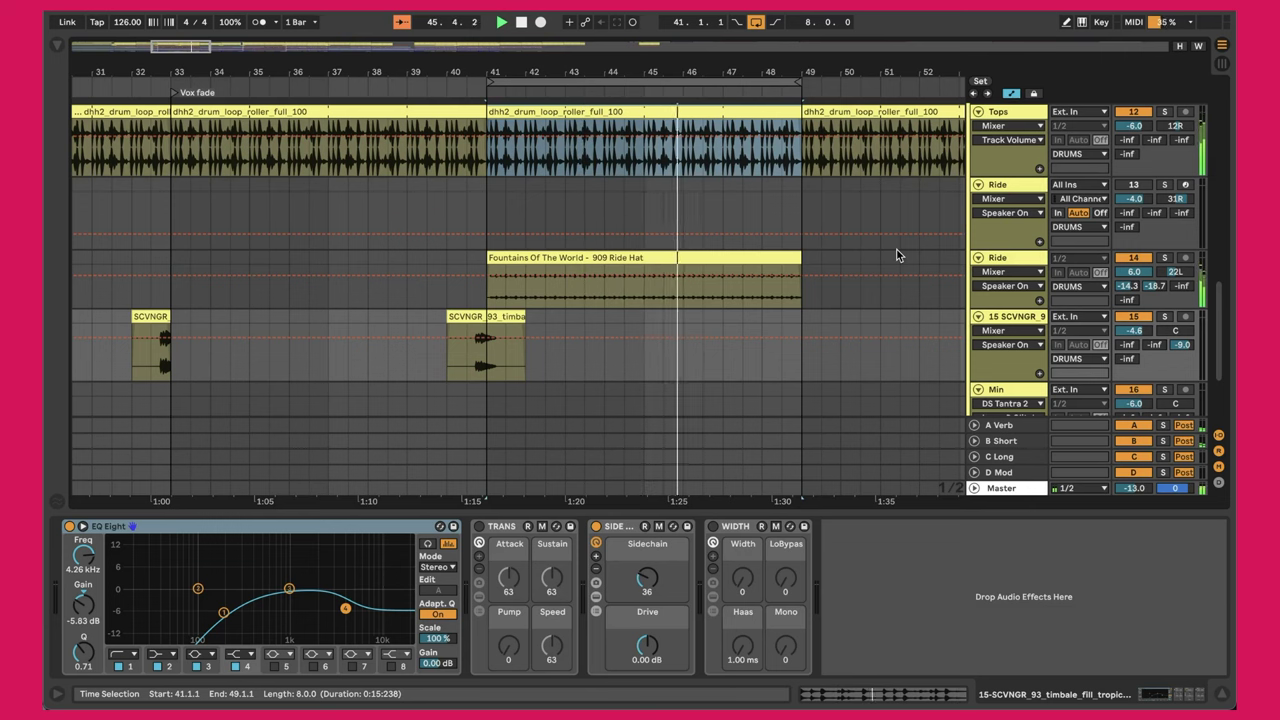
{"action": "scroll", "coordinate": [897, 255], "scroll_direction": "up", "scroll_amount": 3}
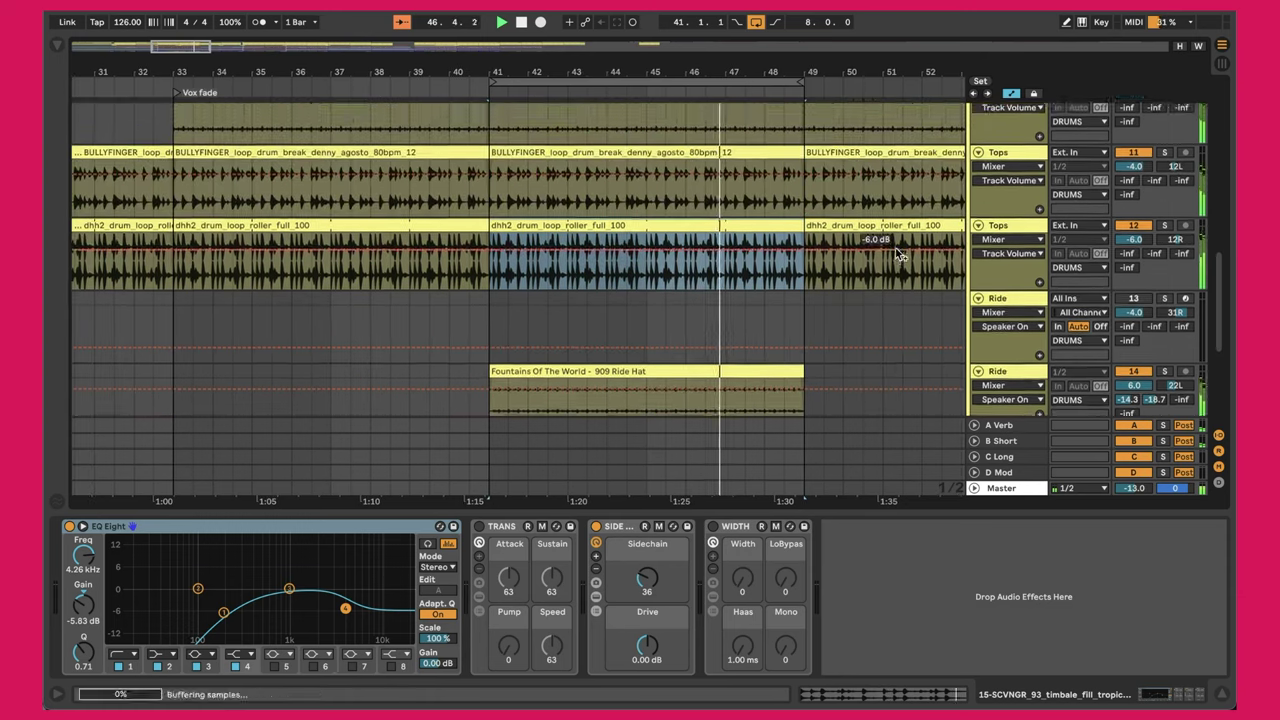
{"action": "scroll", "coordinate": [897, 255], "scroll_direction": "up", "scroll_amount": 7}
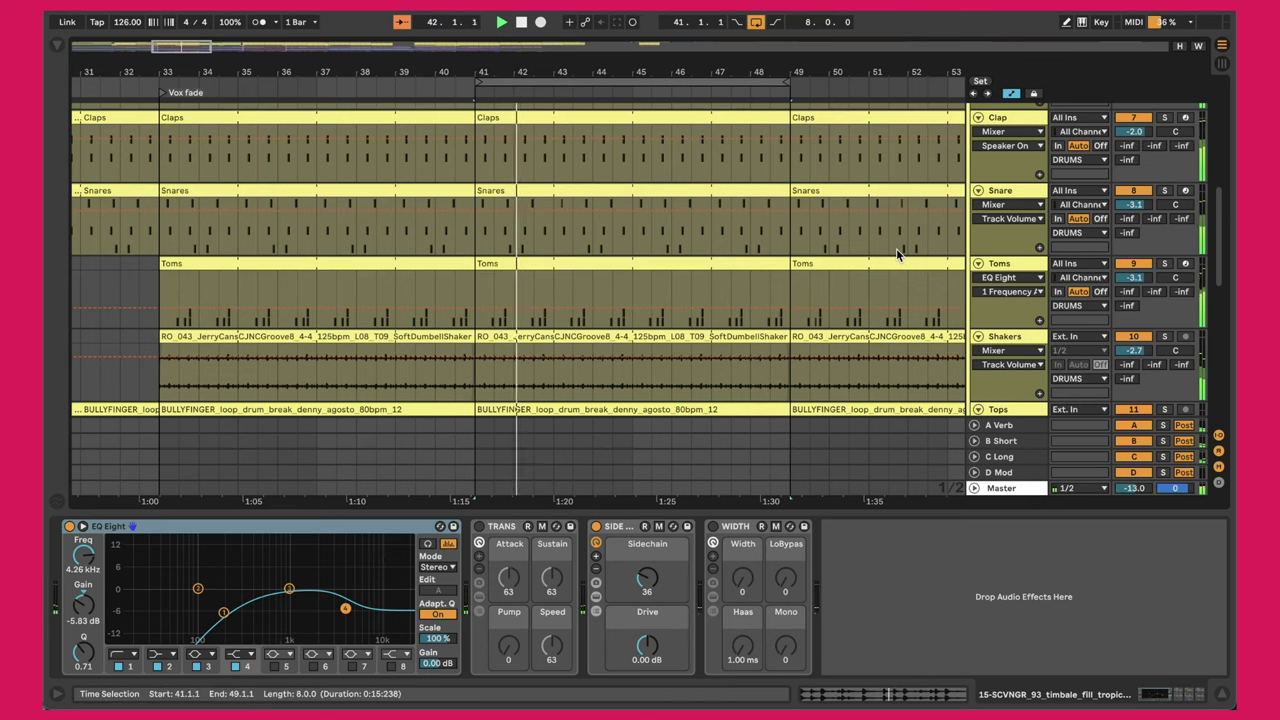
{"action": "scroll", "coordinate": [896, 250], "scroll_direction": "up", "scroll_amount": 5}
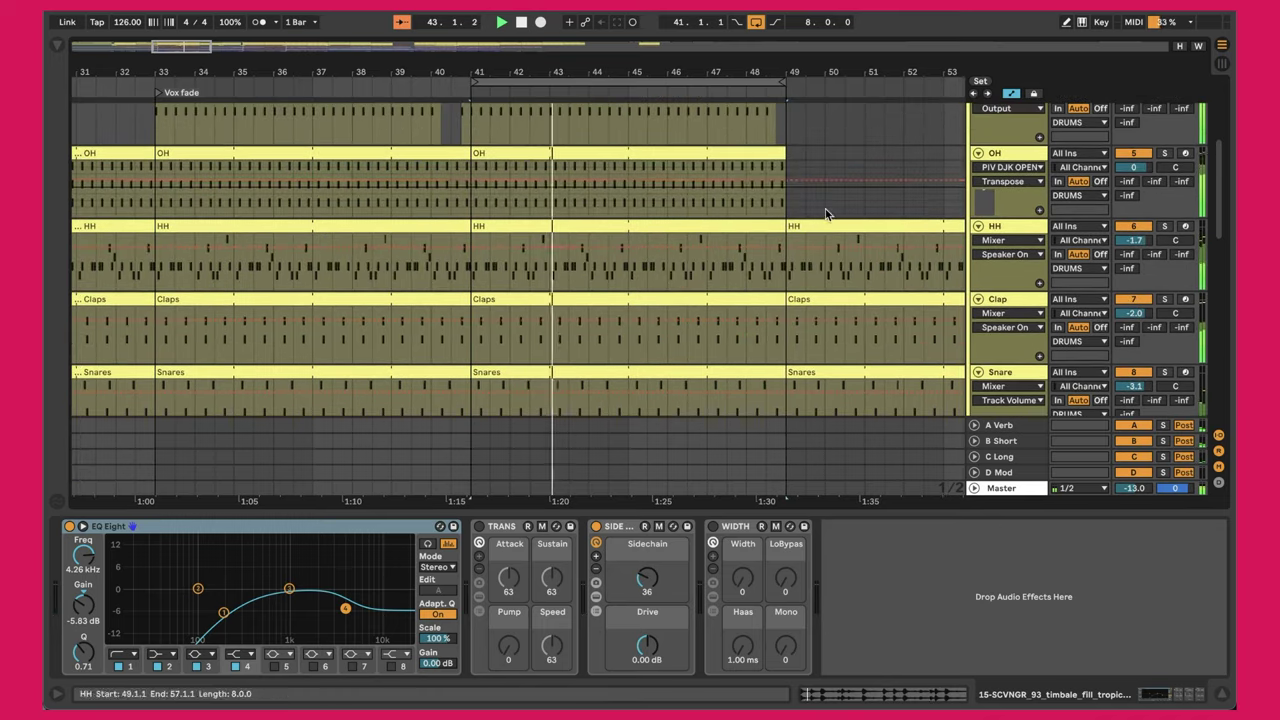
{"action": "scroll", "coordinate": [810, 150], "scroll_direction": "left", "scroll_amount": 1}
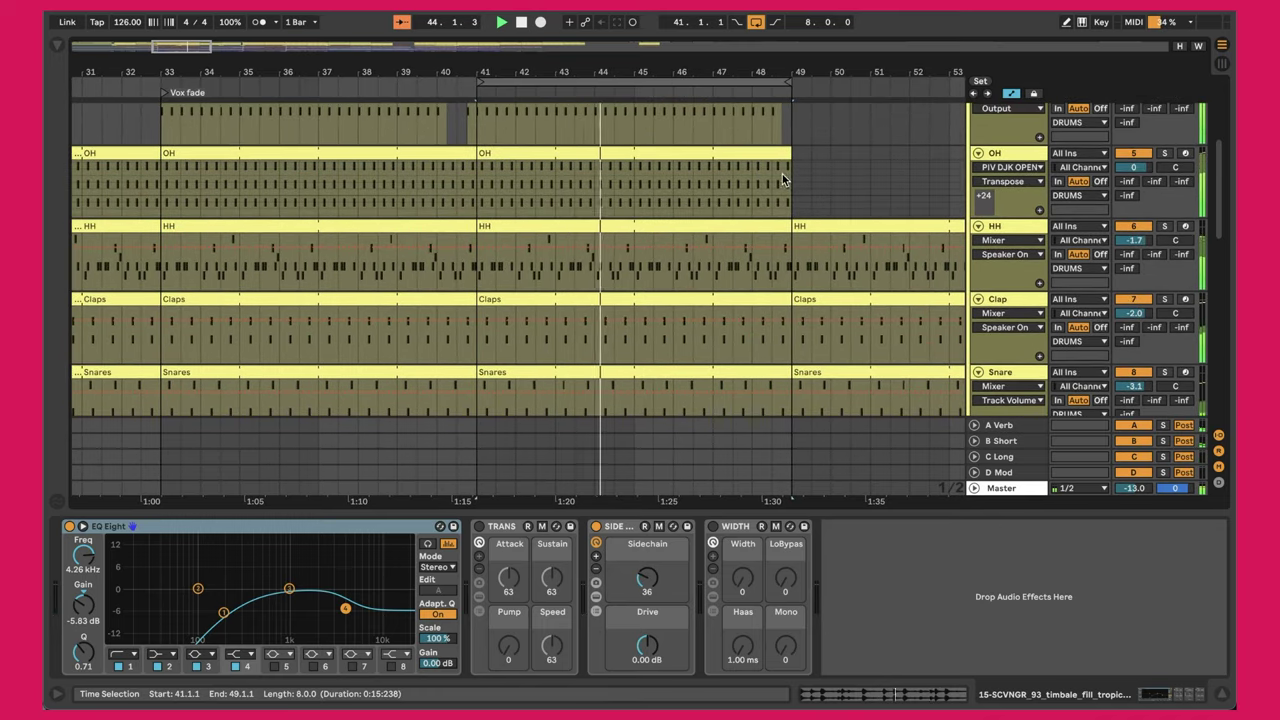
{"action": "scroll", "coordinate": [838, 127], "scroll_direction": "up", "scroll_amount": 6}
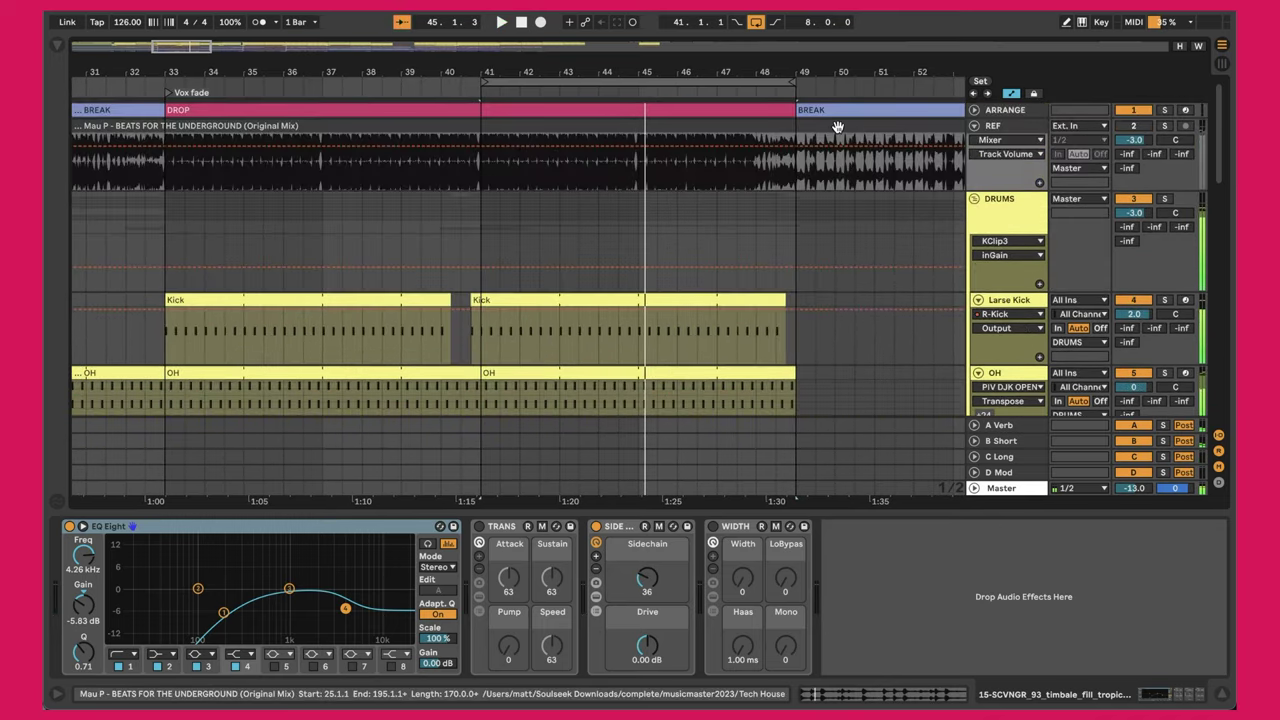